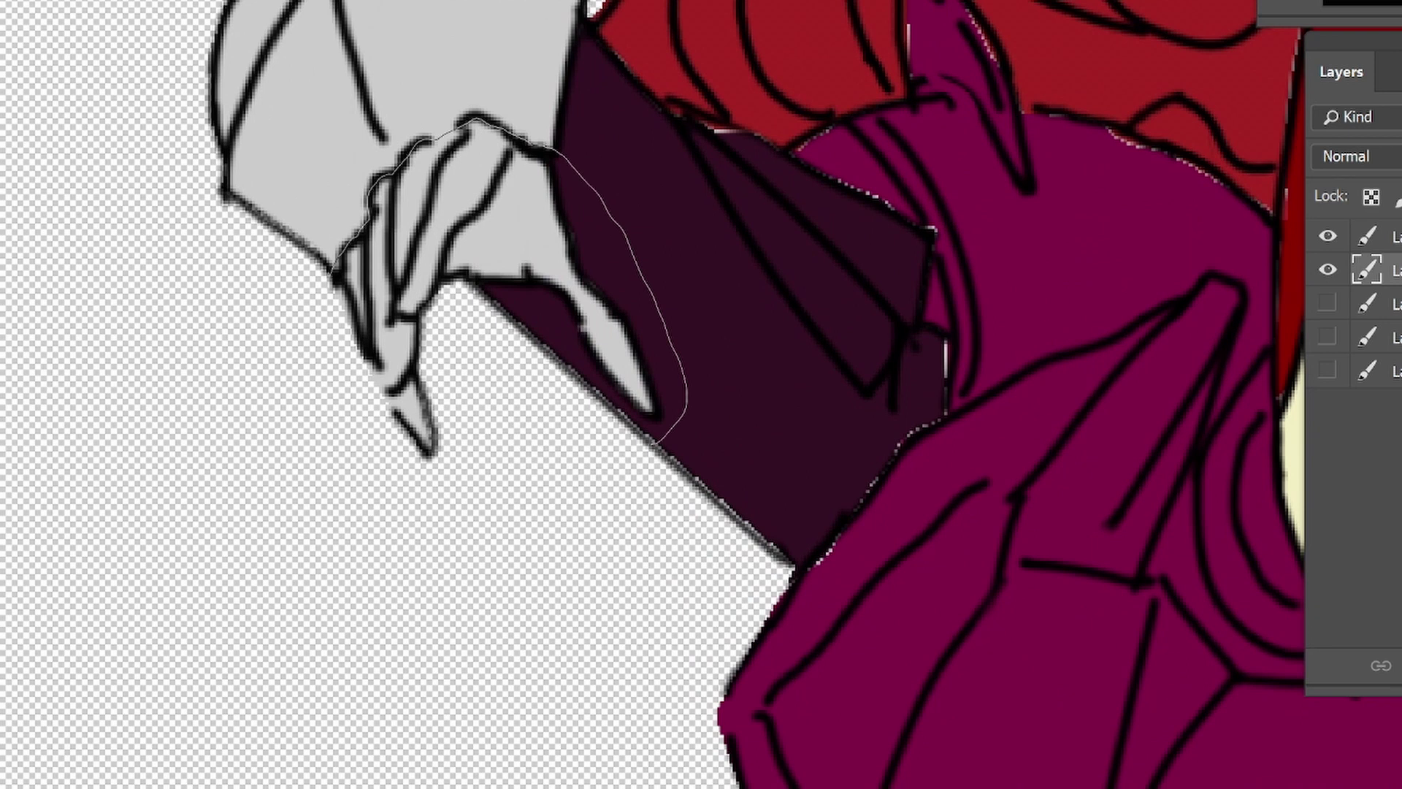
Select and fill the clawed hand with pink and its forearm cuff with dark magenta
drag(470, 401, 235, 141)
scroll(538, 45, down, 5)
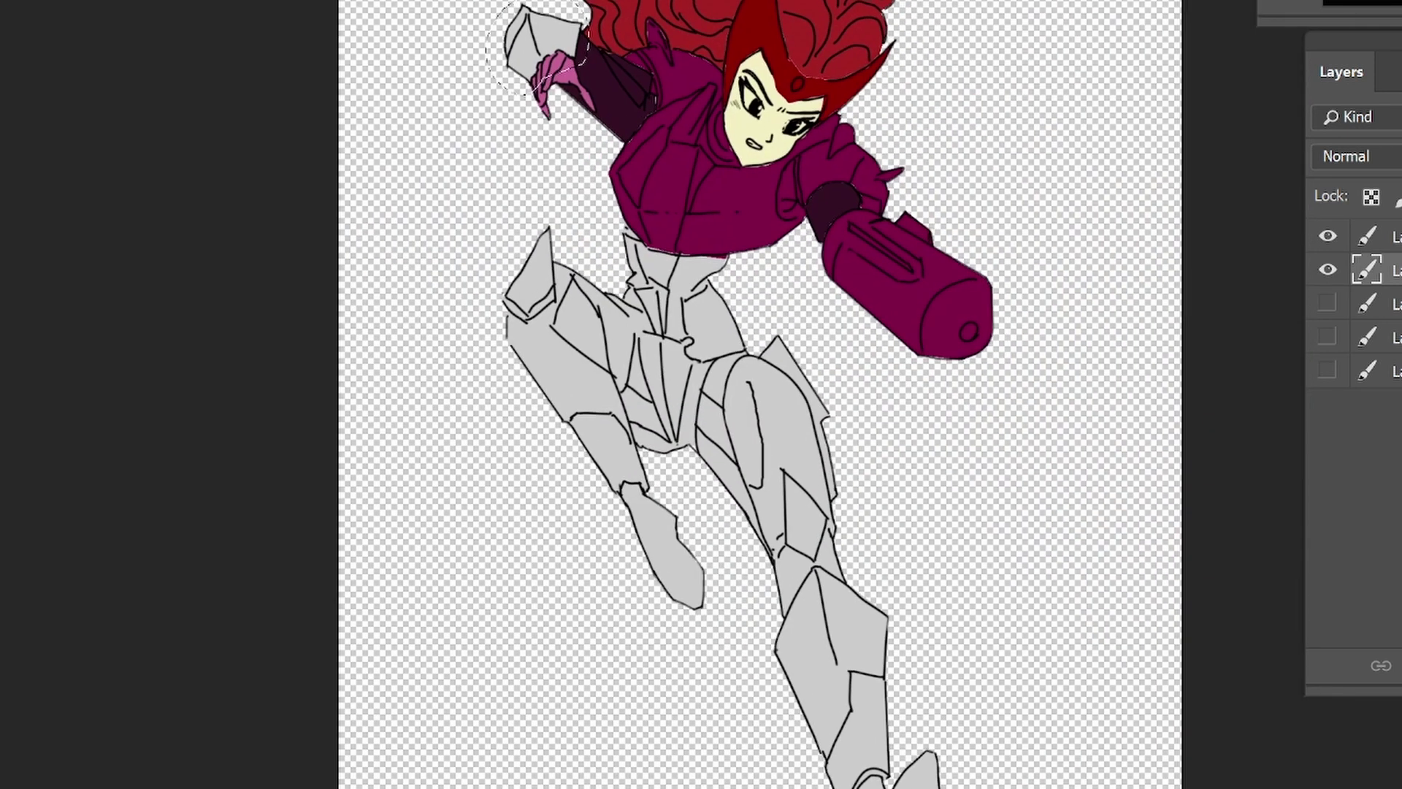
click(538, 44)
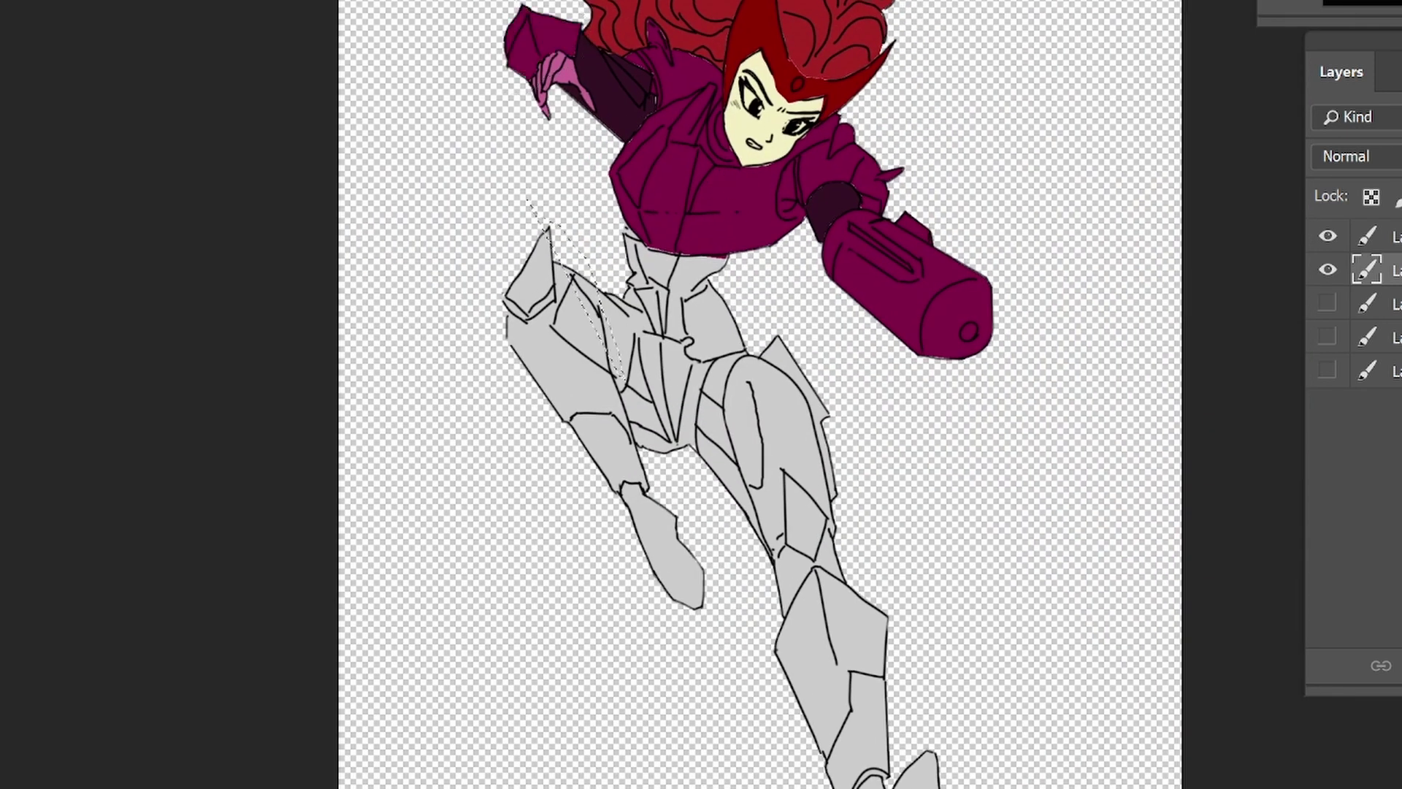
Outline the armour on the raised leg and on the other lower leg, fill both with dark magenta, and deselect
scroll(696, 426, up, 3)
drag(422, 12, 562, 540)
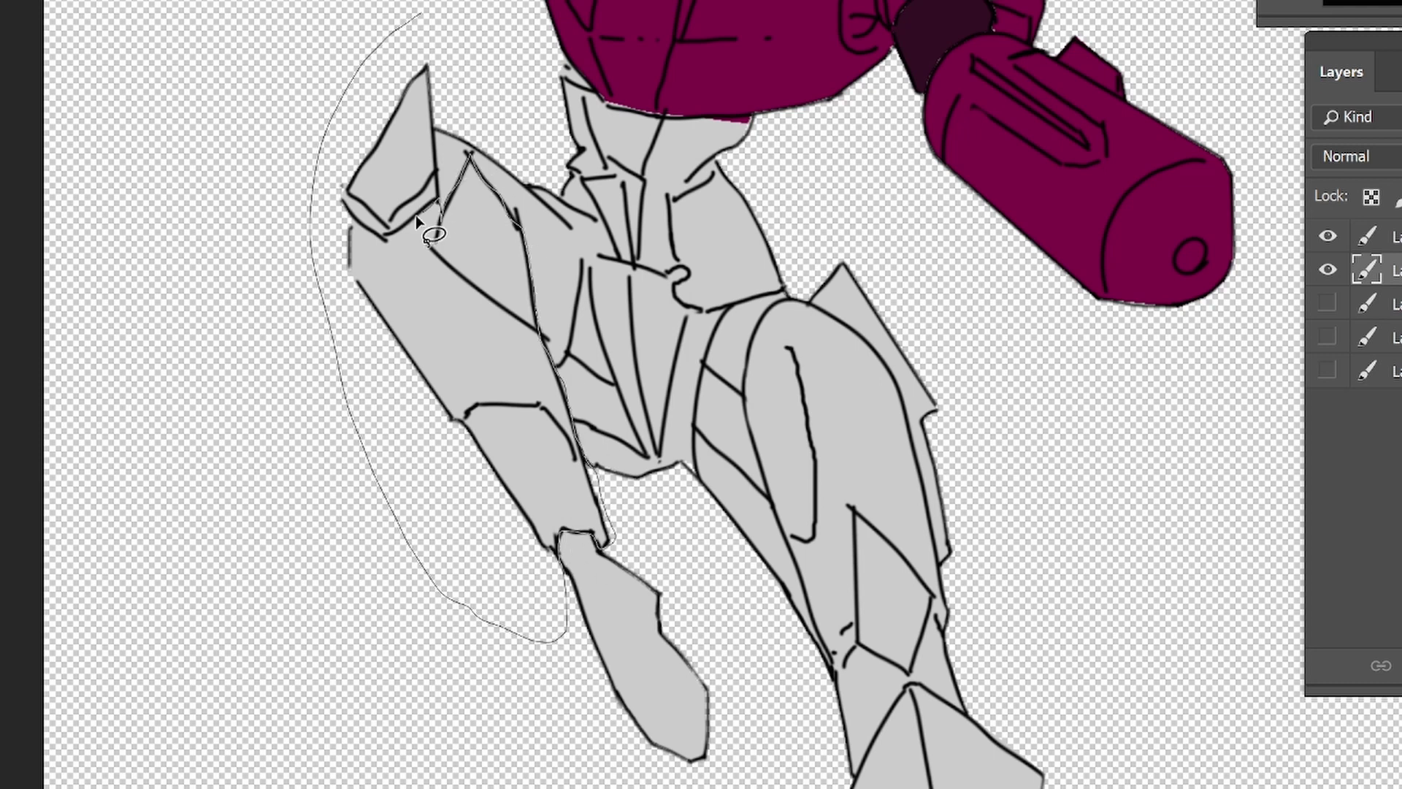
drag(422, 223, 420, 219)
scroll(420, 219, down, 5)
mouse_move(679, 277)
mouse_down()
mouse_move(642, 673)
mouse_move(803, 351)
mouse_move(672, 270)
mouse_up()
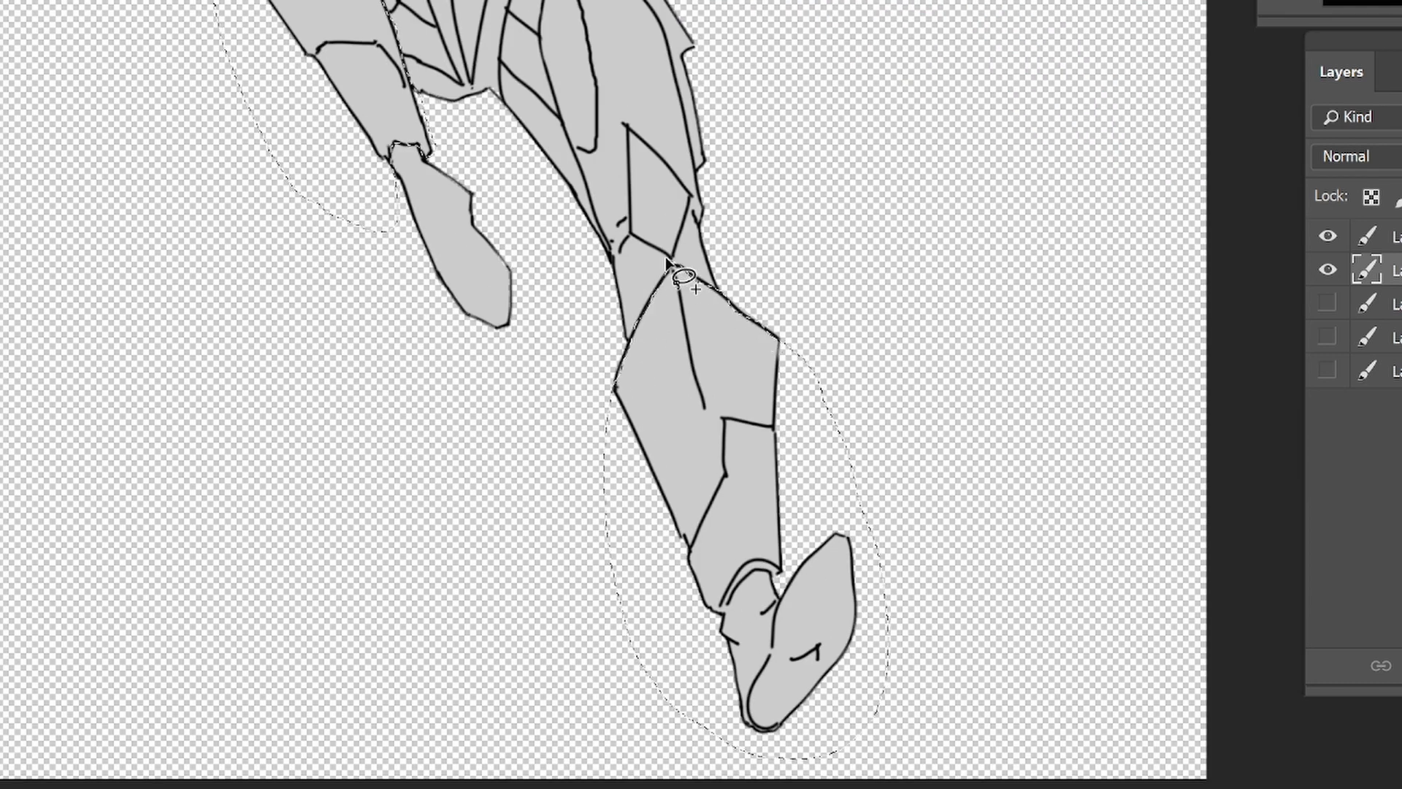
scroll(913, 520, down, 2)
key(g)
click(467, 157)
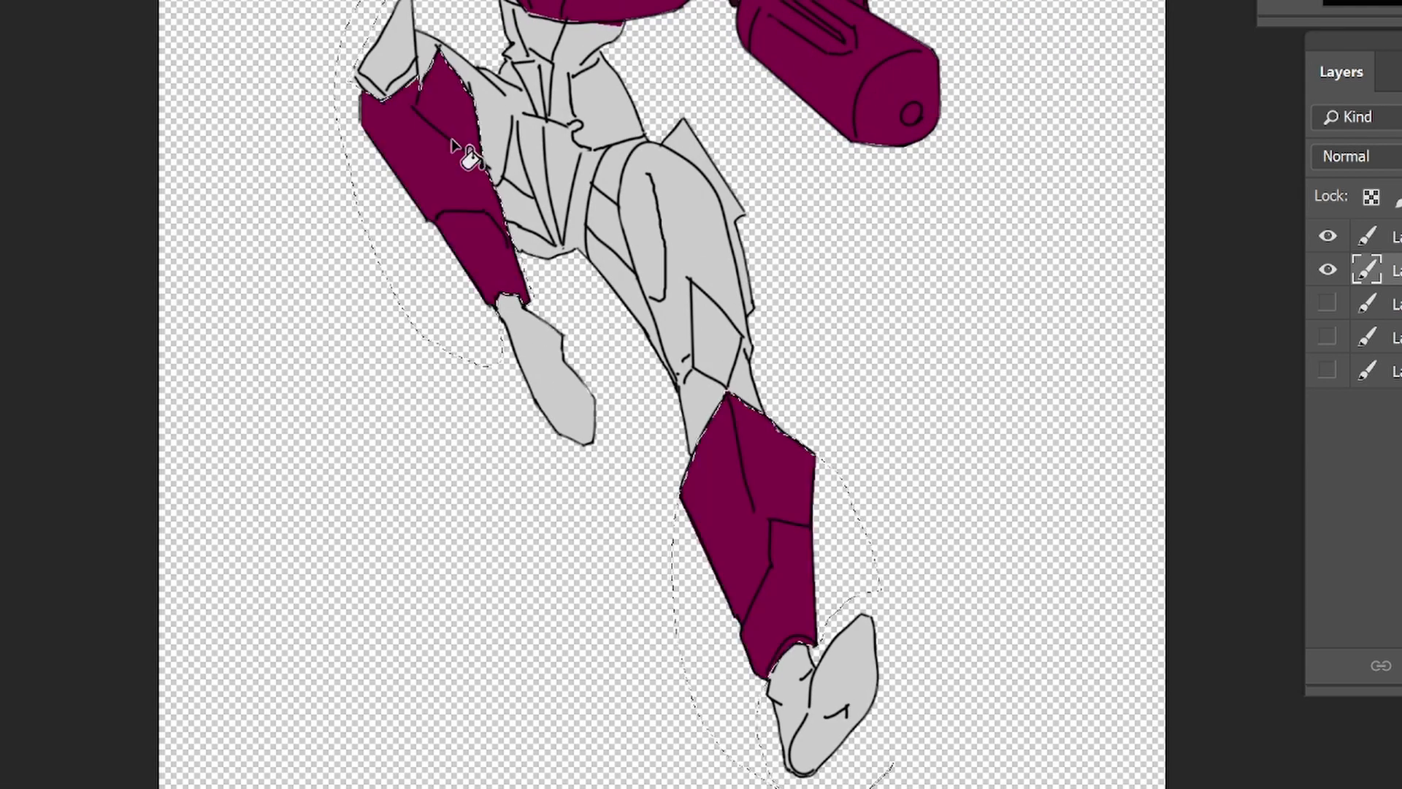
key(ctrl+d)
Outline the undersuit areas around the hips, inner thigh and knee, and fill them with dark purple
scroll(256, 163, down, 3)
scroll(720, 500, up, 5)
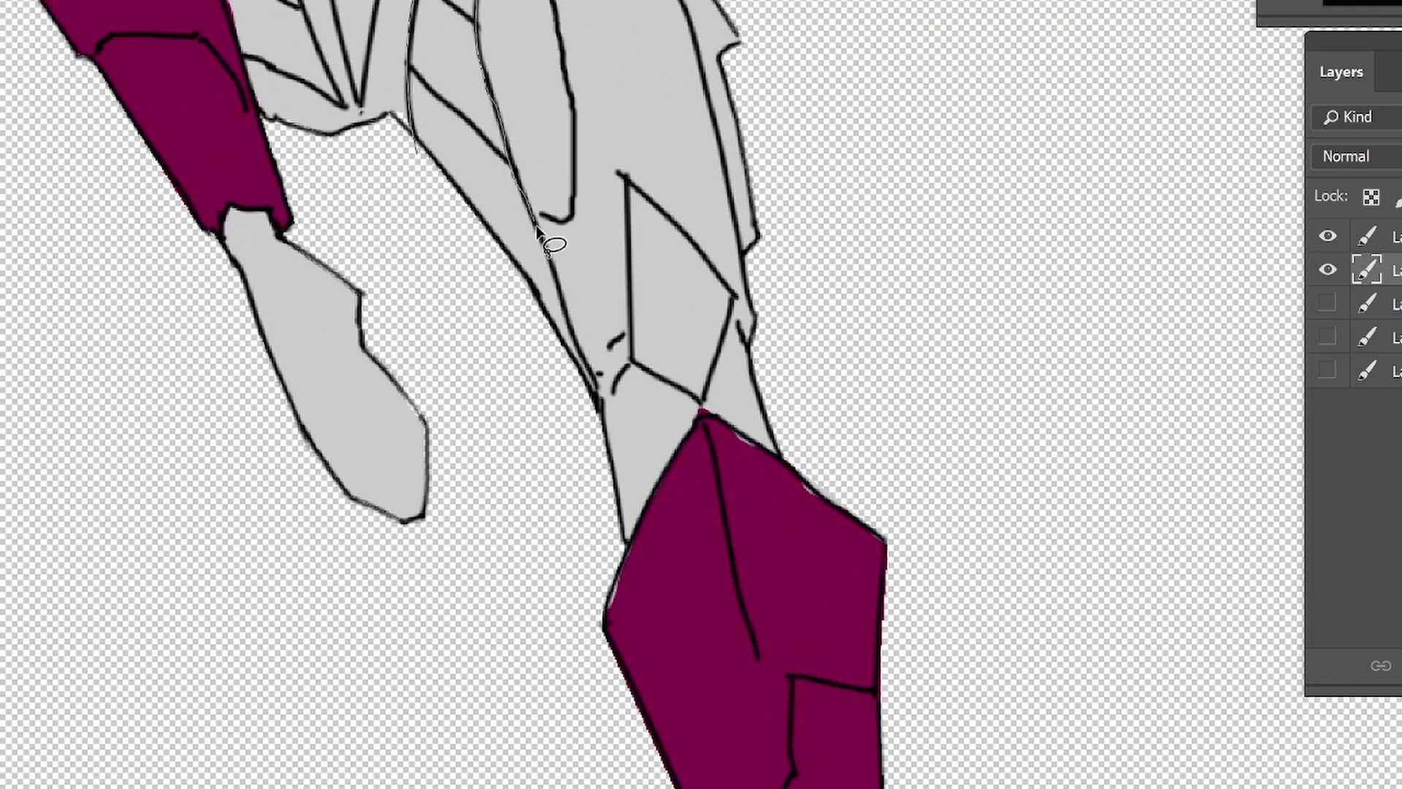
mouse_move(538, 231)
mouse_down()
mouse_move(563, 413)
mouse_move(742, 322)
mouse_move(626, 401)
mouse_move(747, 338)
mouse_up()
scroll(746, 338, down, 3)
scroll(747, 338, up, 1)
mouse_move(325, 33)
mouse_down()
mouse_move(398, 365)
mouse_move(467, 369)
mouse_up()
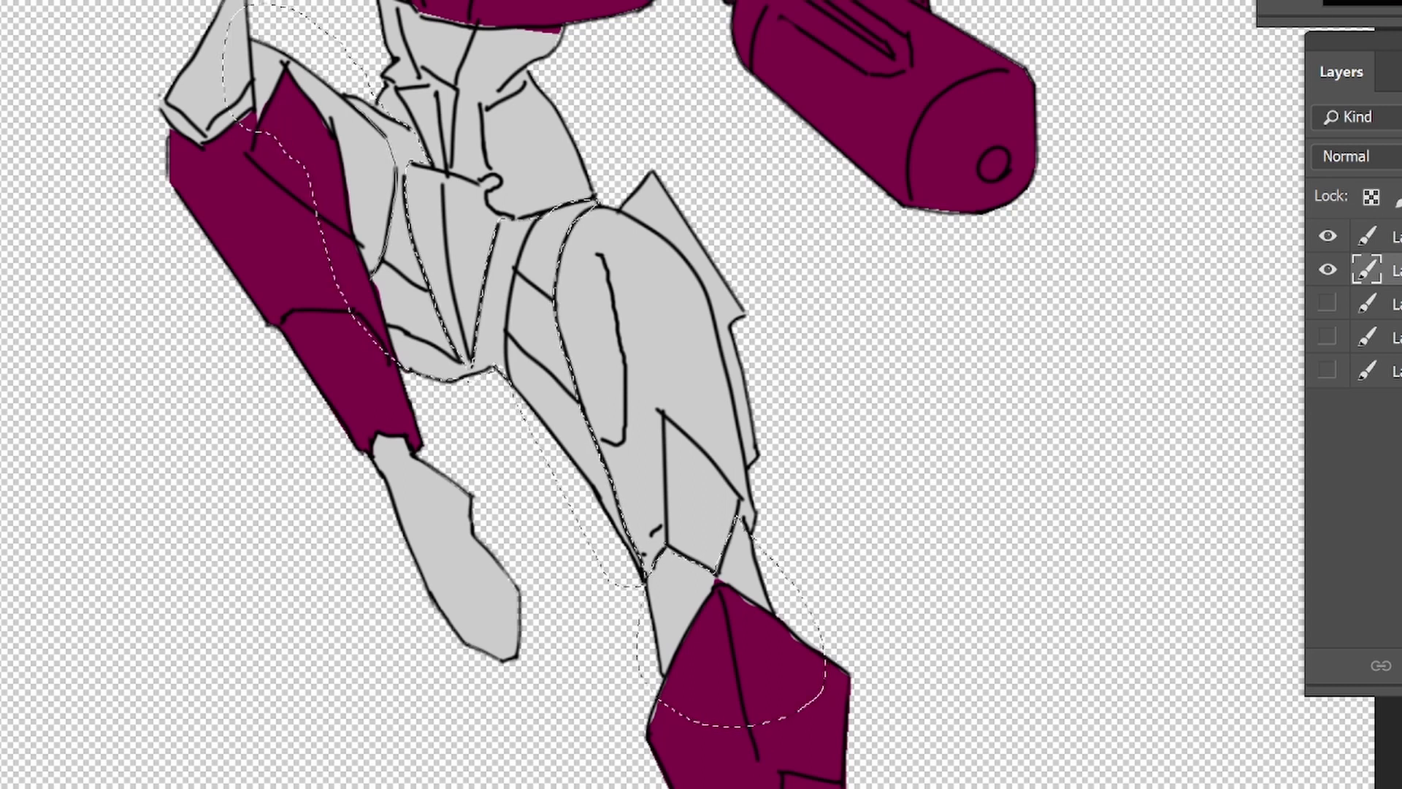
key(ctrl+0)
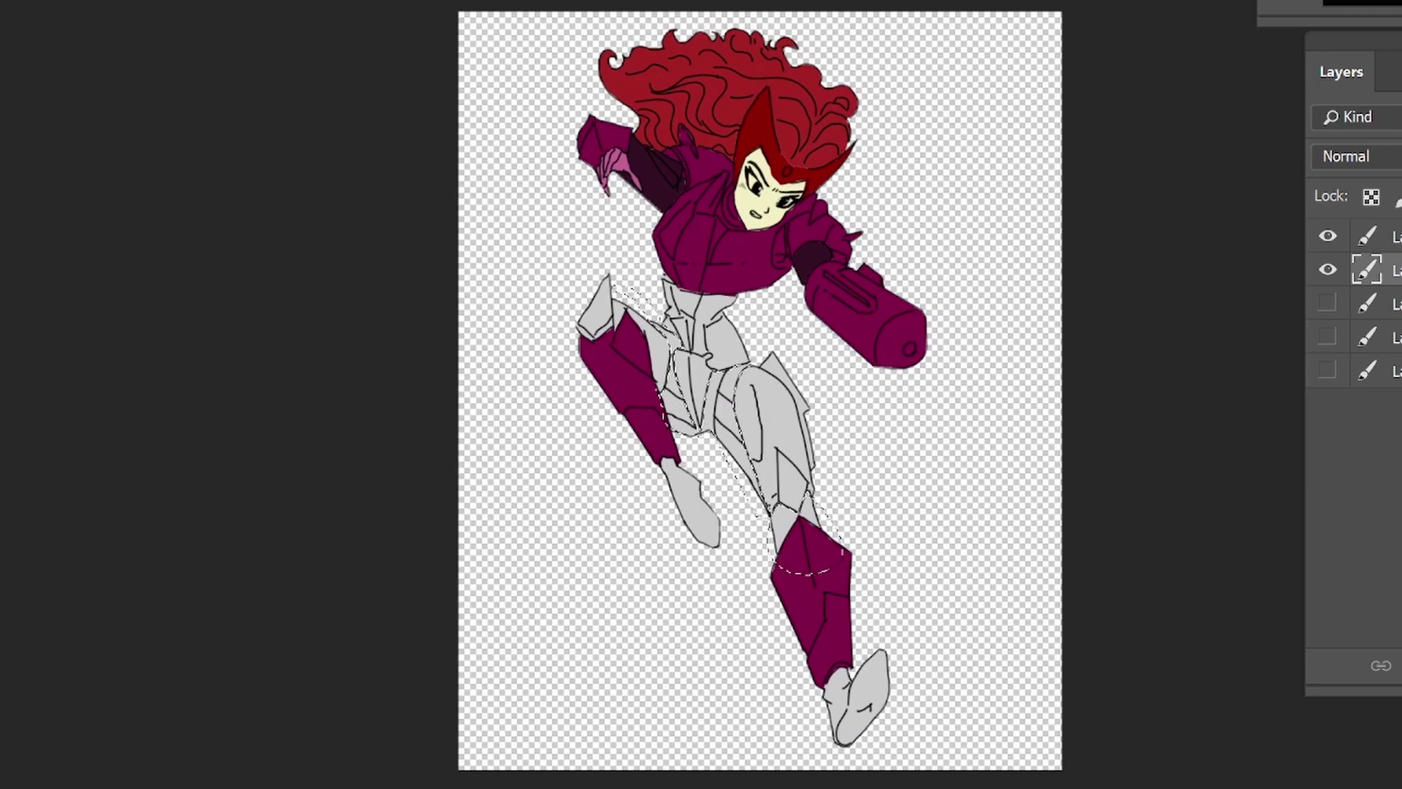
key(alt+BackSpace)
Select the remaining grey waist, thigh armour, knee guard and feet, and fill them with crimson
scroll(798, 350, up, 5)
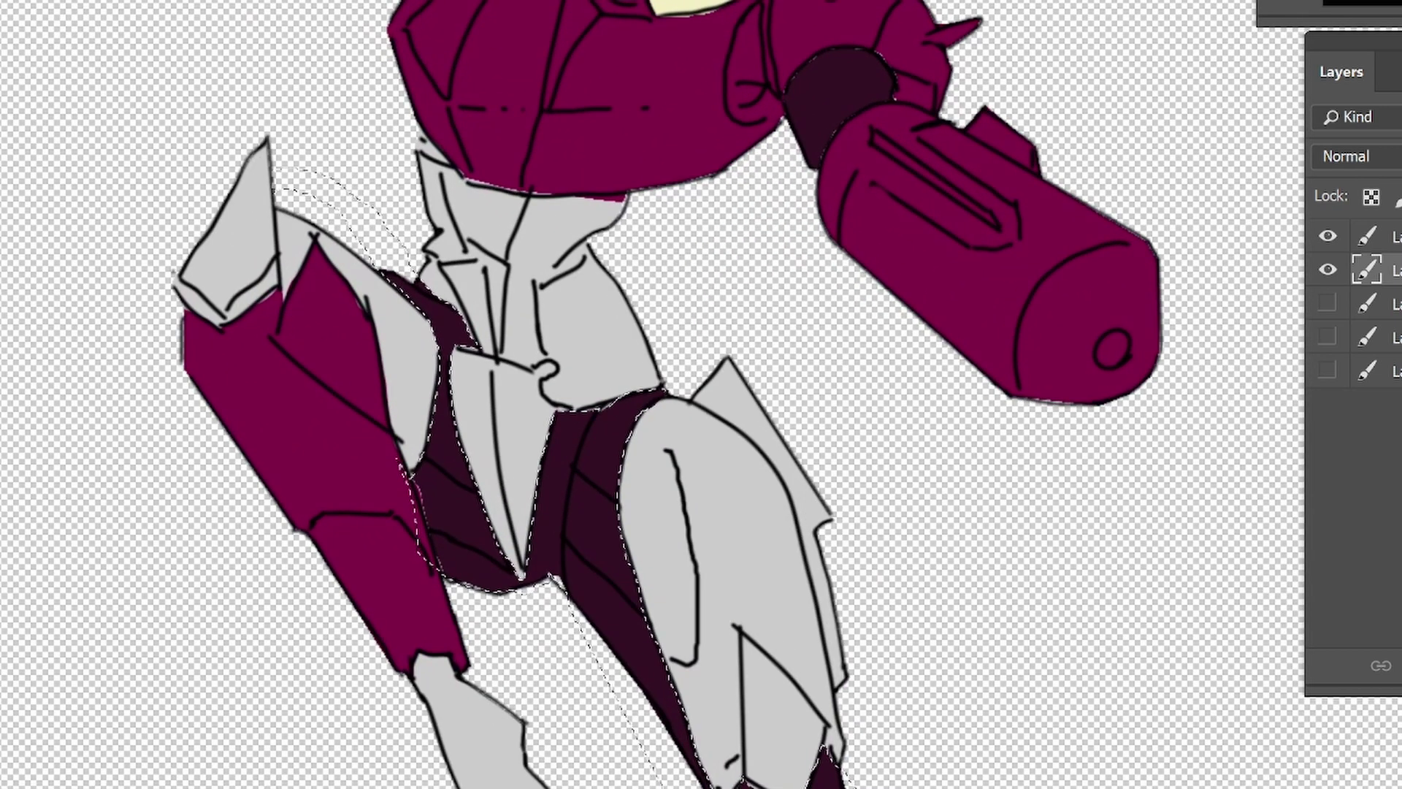
mouse_move(401, 143)
mouse_down()
mouse_move(606, 179)
mouse_move(409, 146)
mouse_up()
key(ctrl+0)
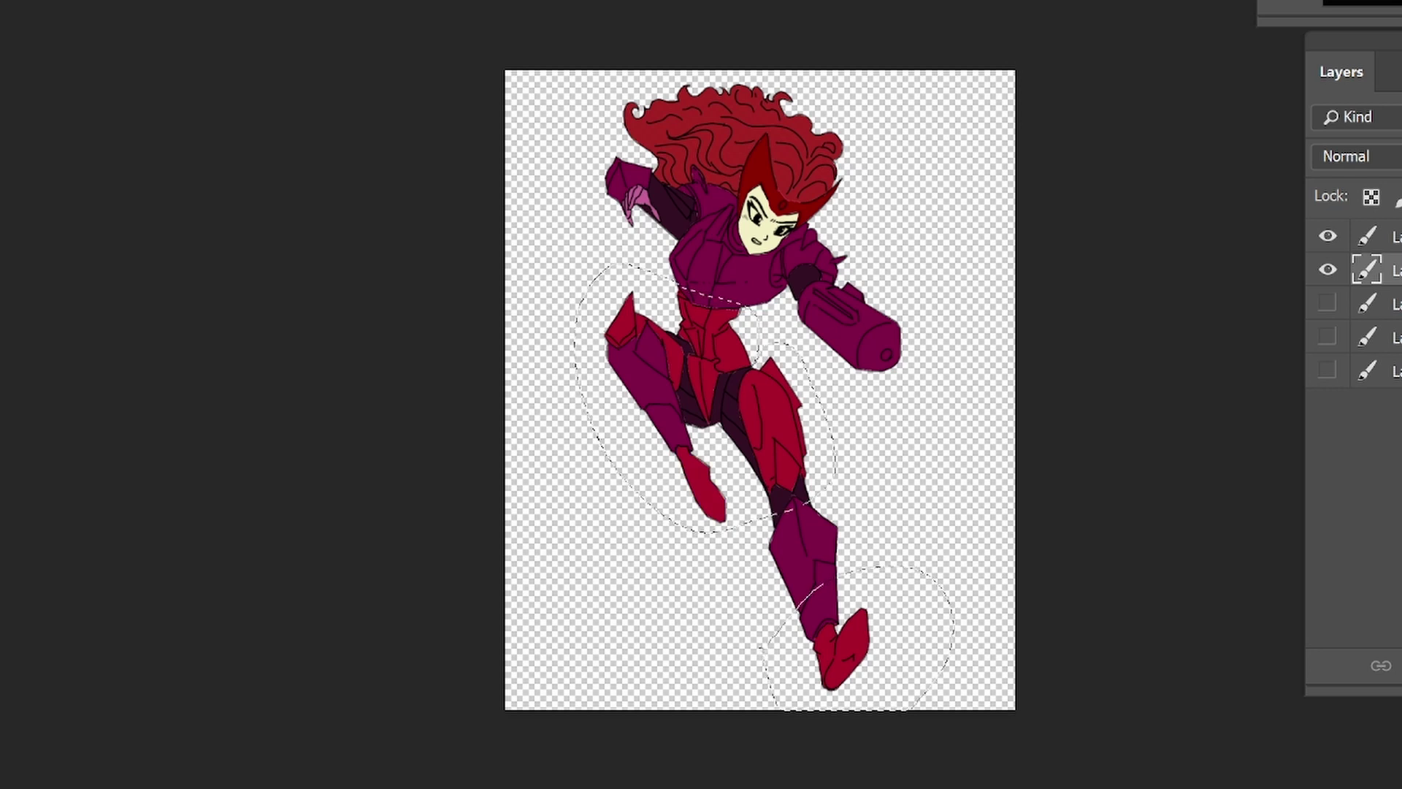
Select the arm cannon, try several fill colours on it, and settle on a muted purple
key(ctrl+plus)
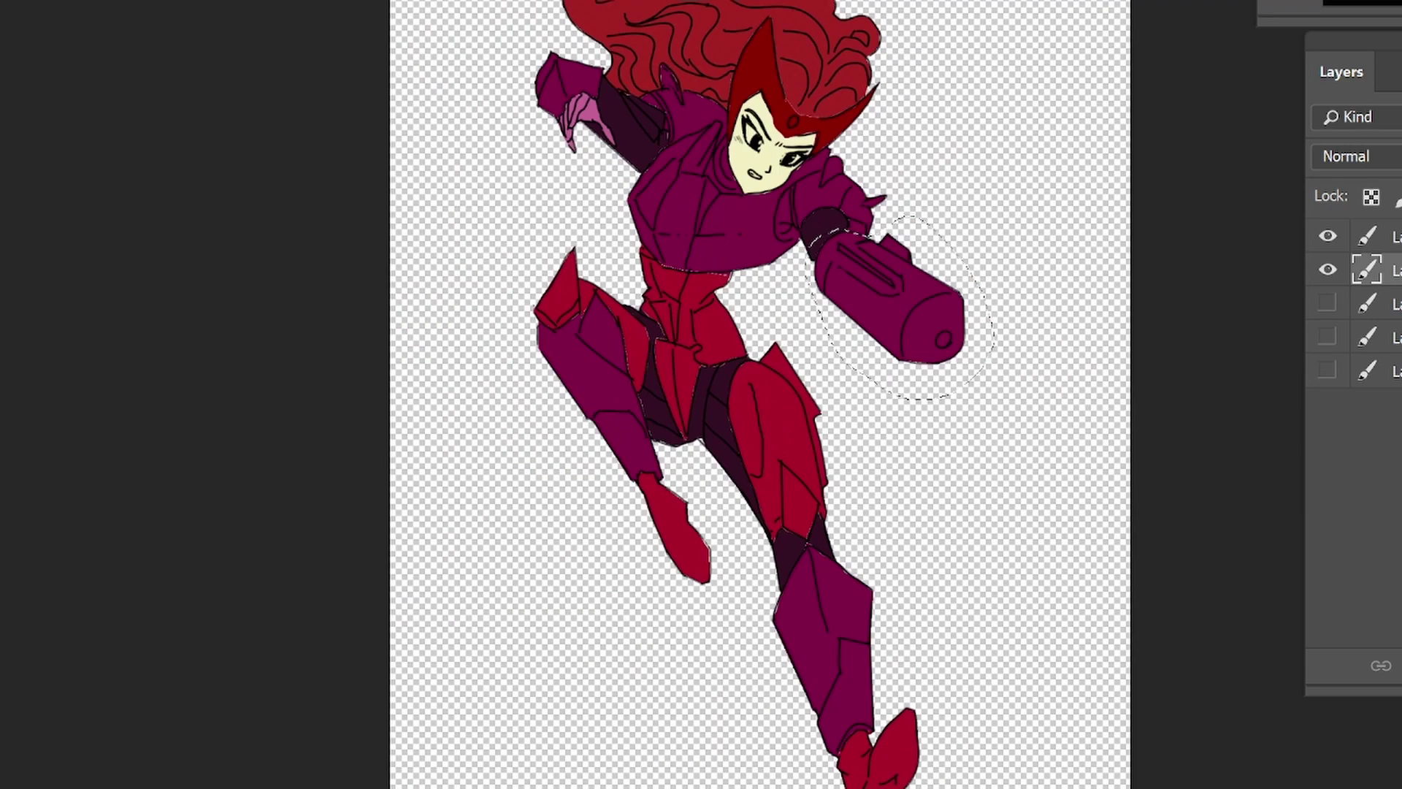
click(900, 323)
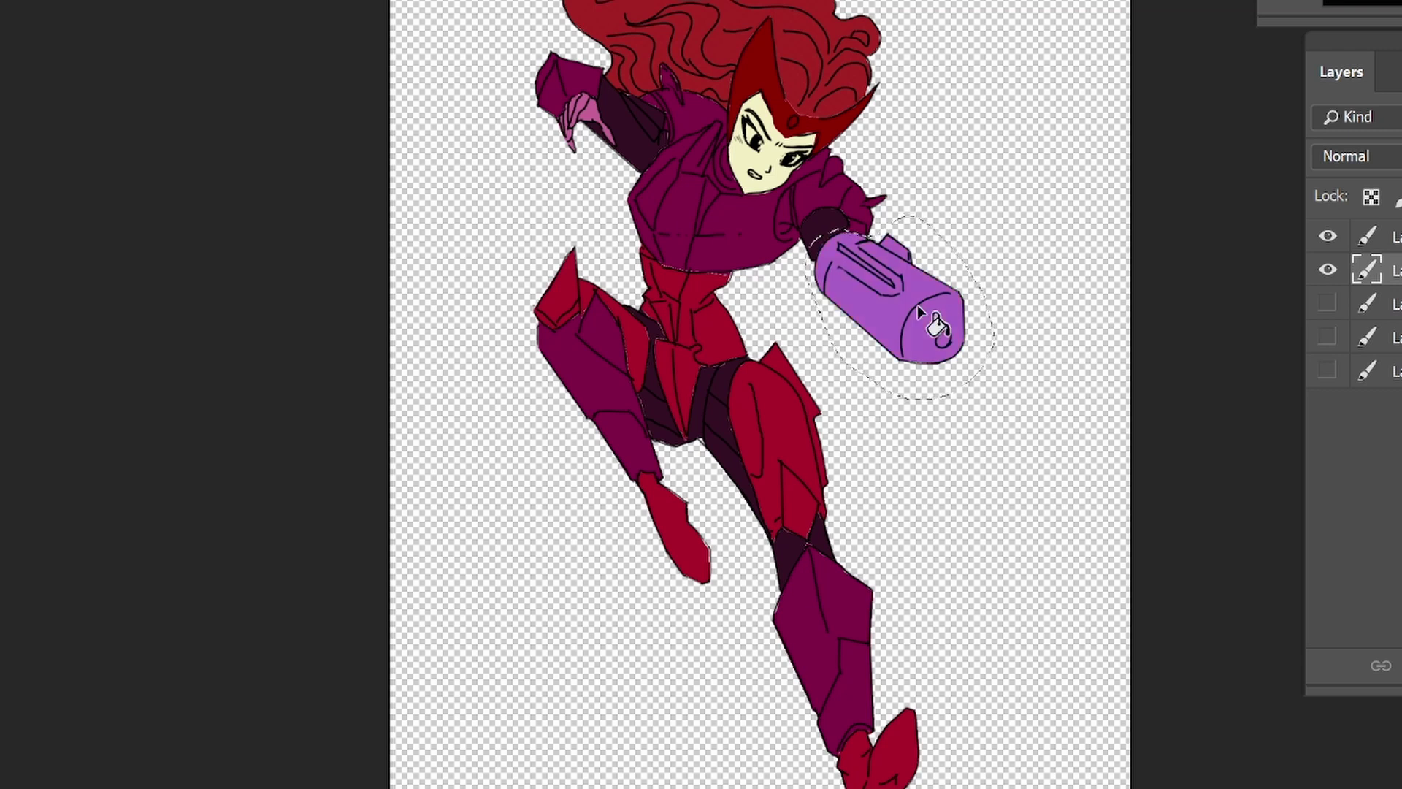
click(917, 304)
click(921, 296)
click(922, 296)
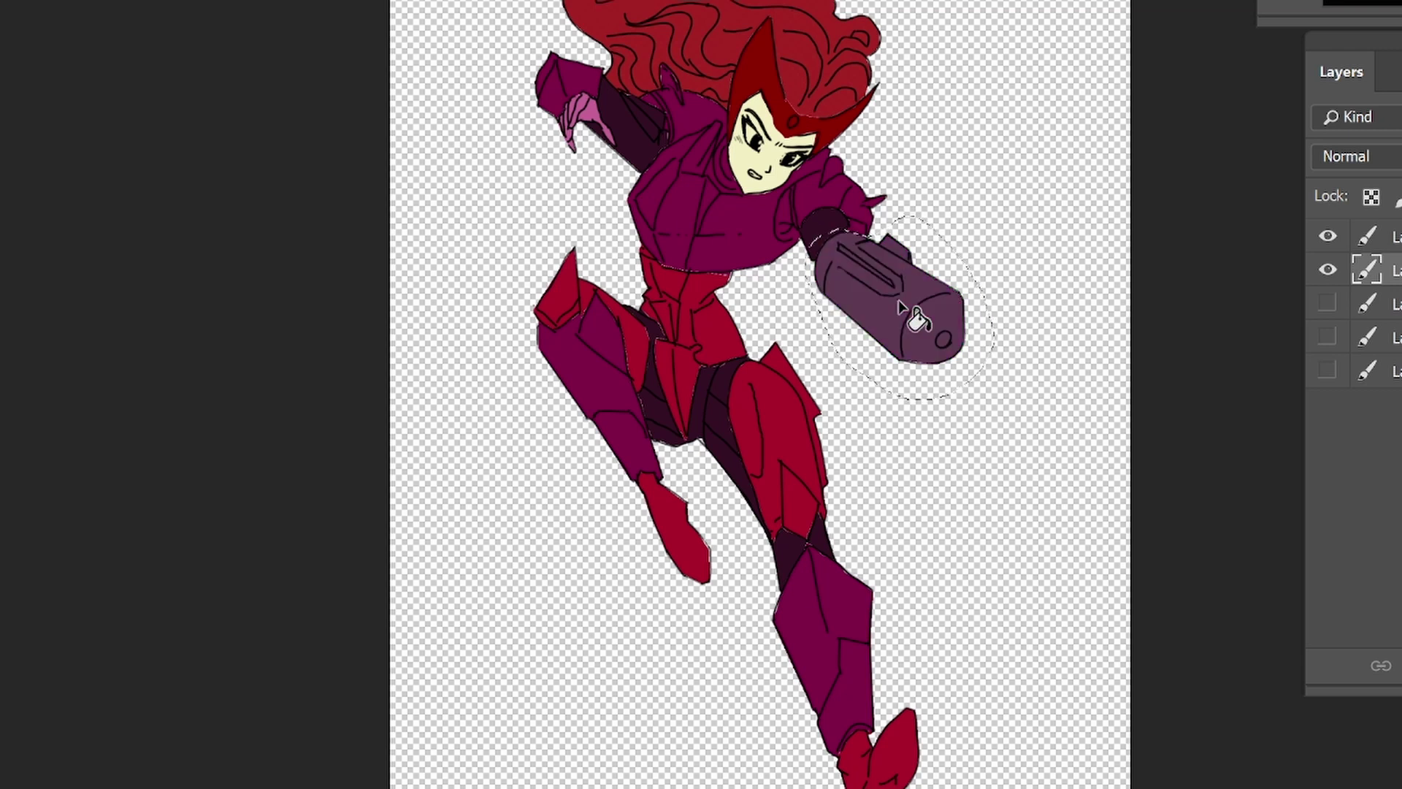
click(918, 301)
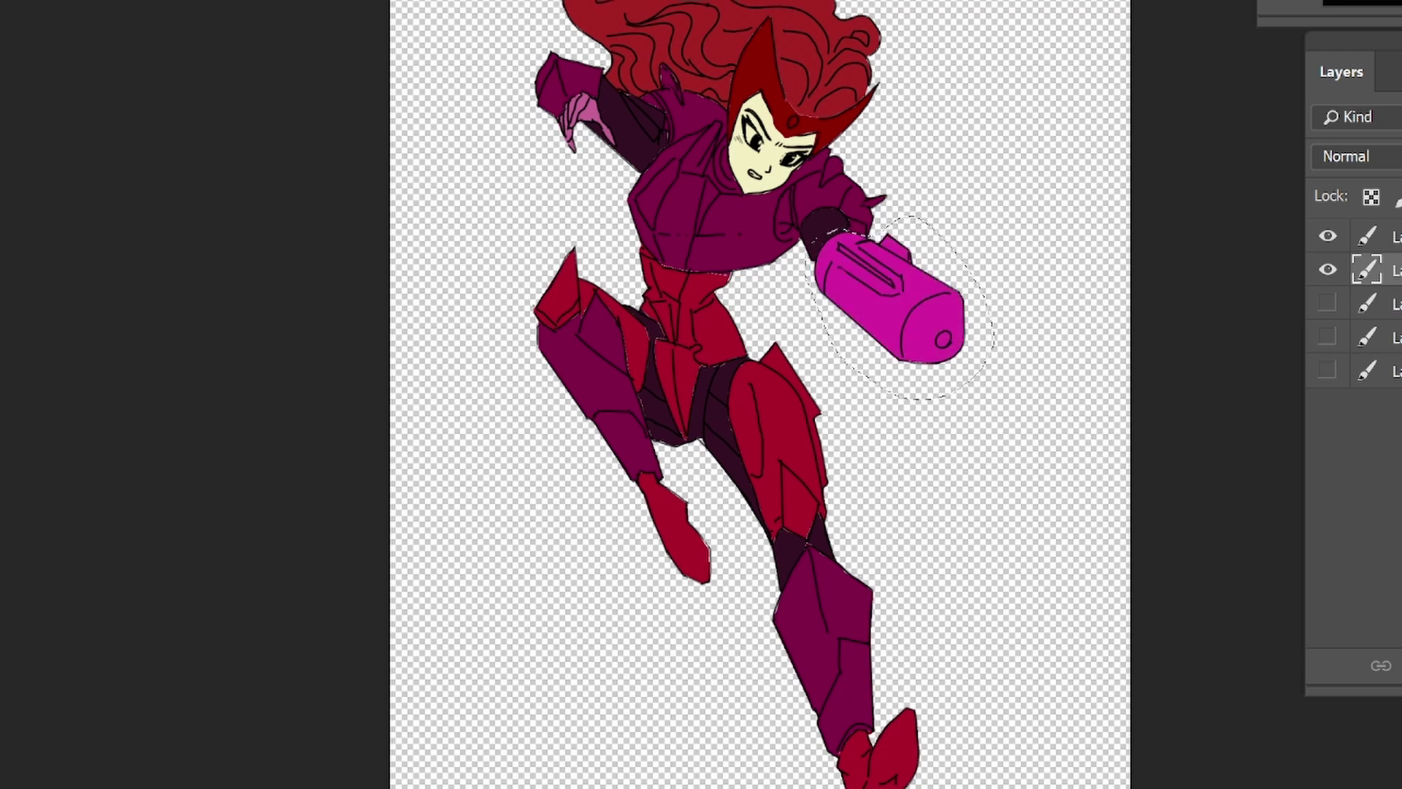
click(905, 310)
click(948, 328)
click(919, 301)
Try darker fill colours on both feet and undo them
click(671, 525)
click(888, 743)
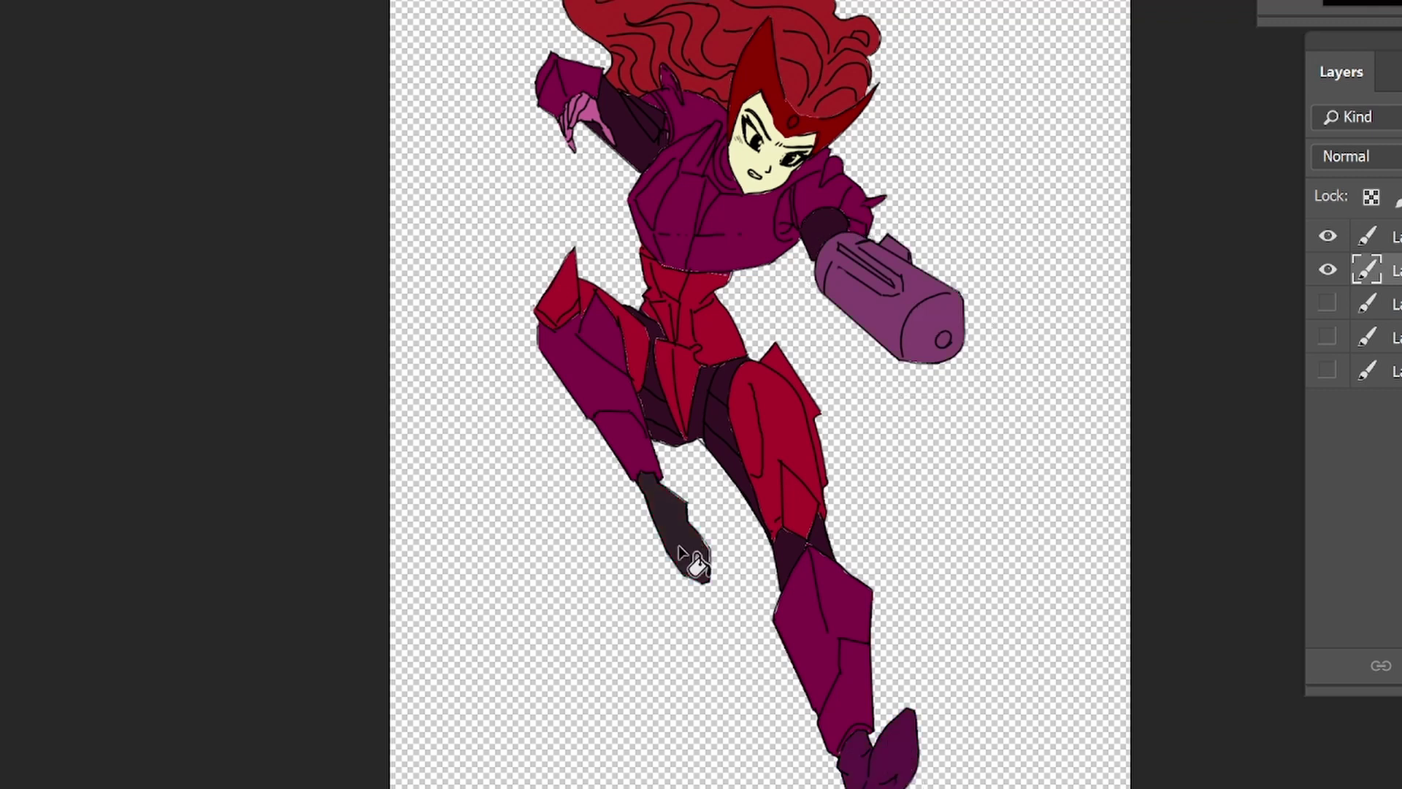
key(ctrl+z)
key(ctrl+z)
Add a new layer below the colour layer and fill it with black as a backdrop
key(ctrl+shift+alt+n)
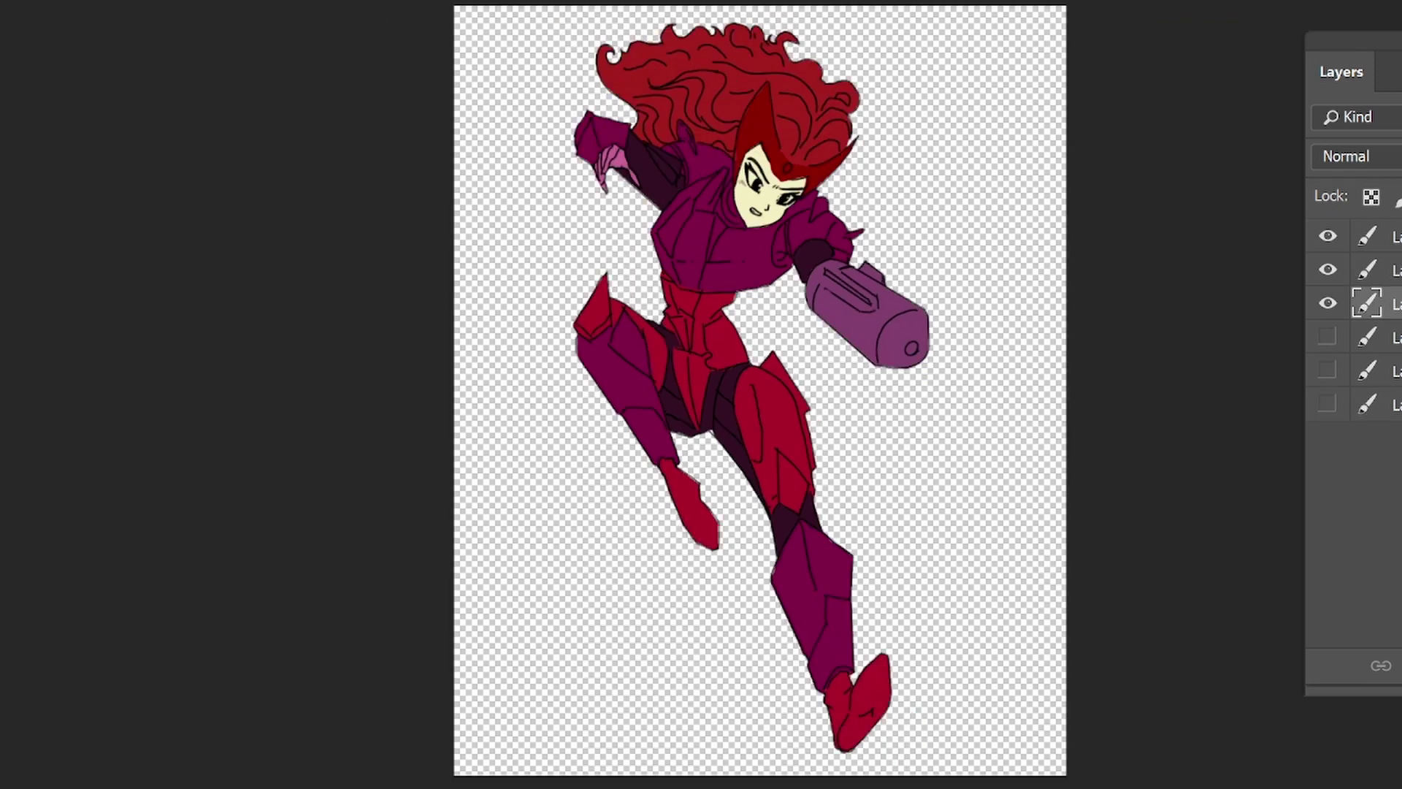
click(636, 569)
scroll(635, 570, up, 5)
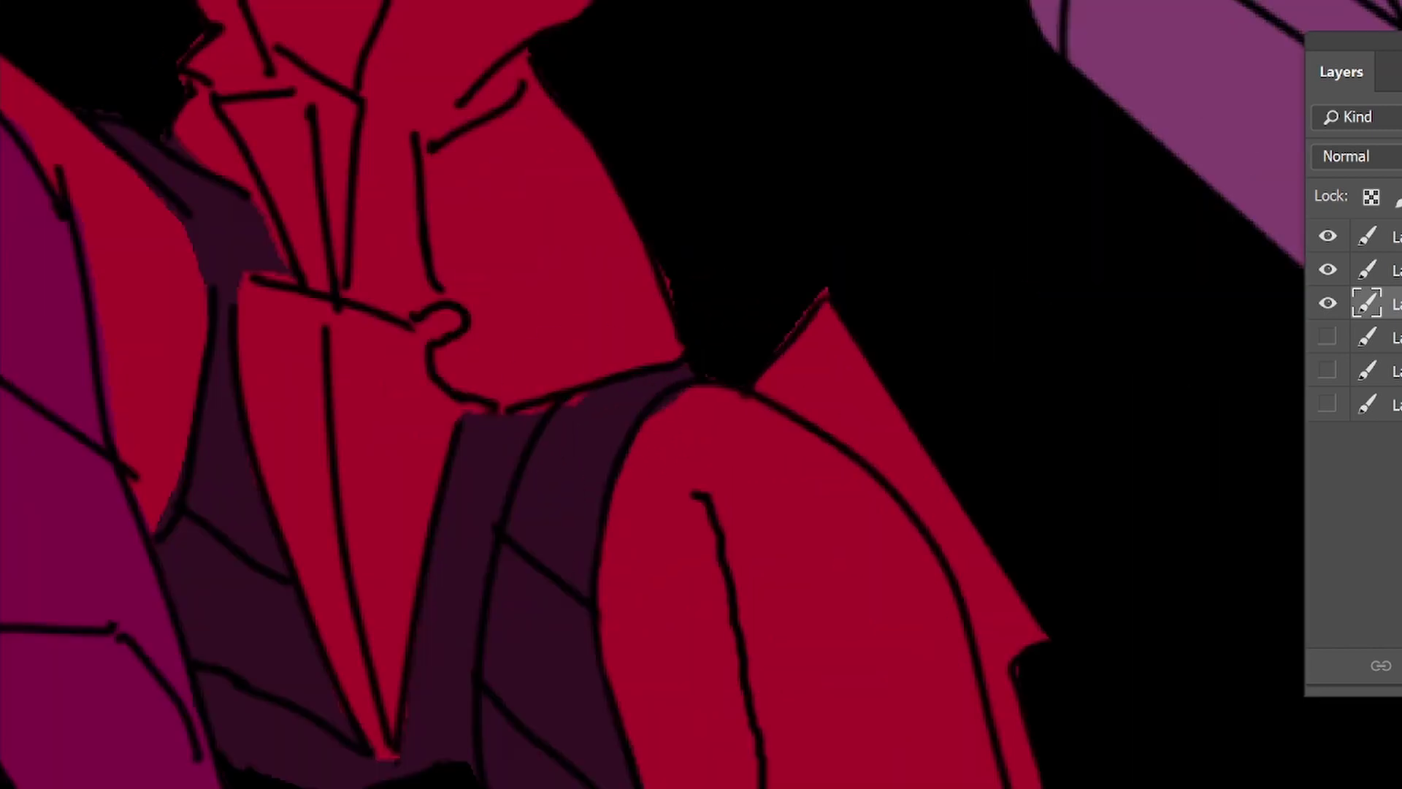
Return to the colour layer, hide the black backdrop, and brush over uneven colour edges around the waist and hips
key(alt+bracketright)
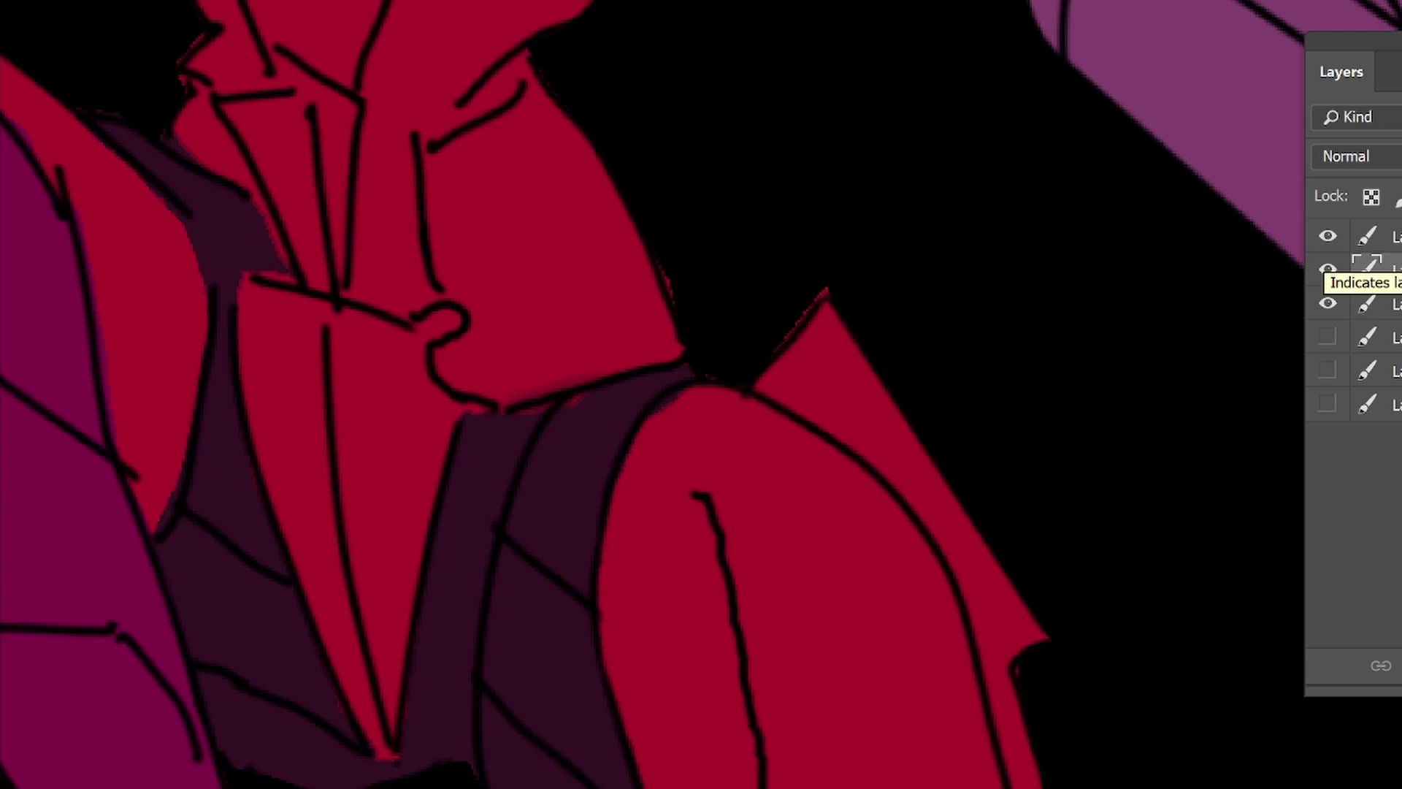
click(1327, 303)
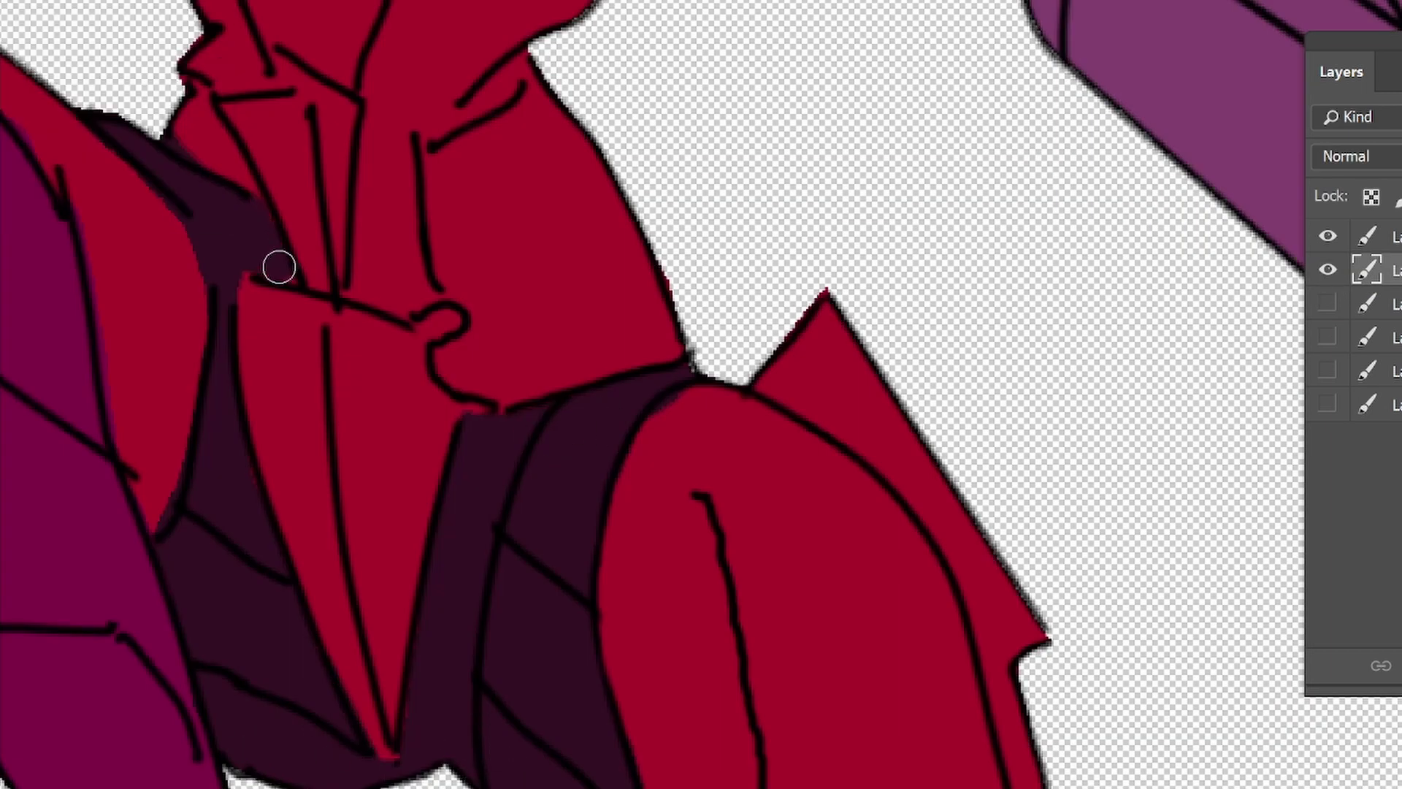
mouse_move(278, 266)
mouse_down()
mouse_move(766, 282)
mouse_move(365, 292)
mouse_up()
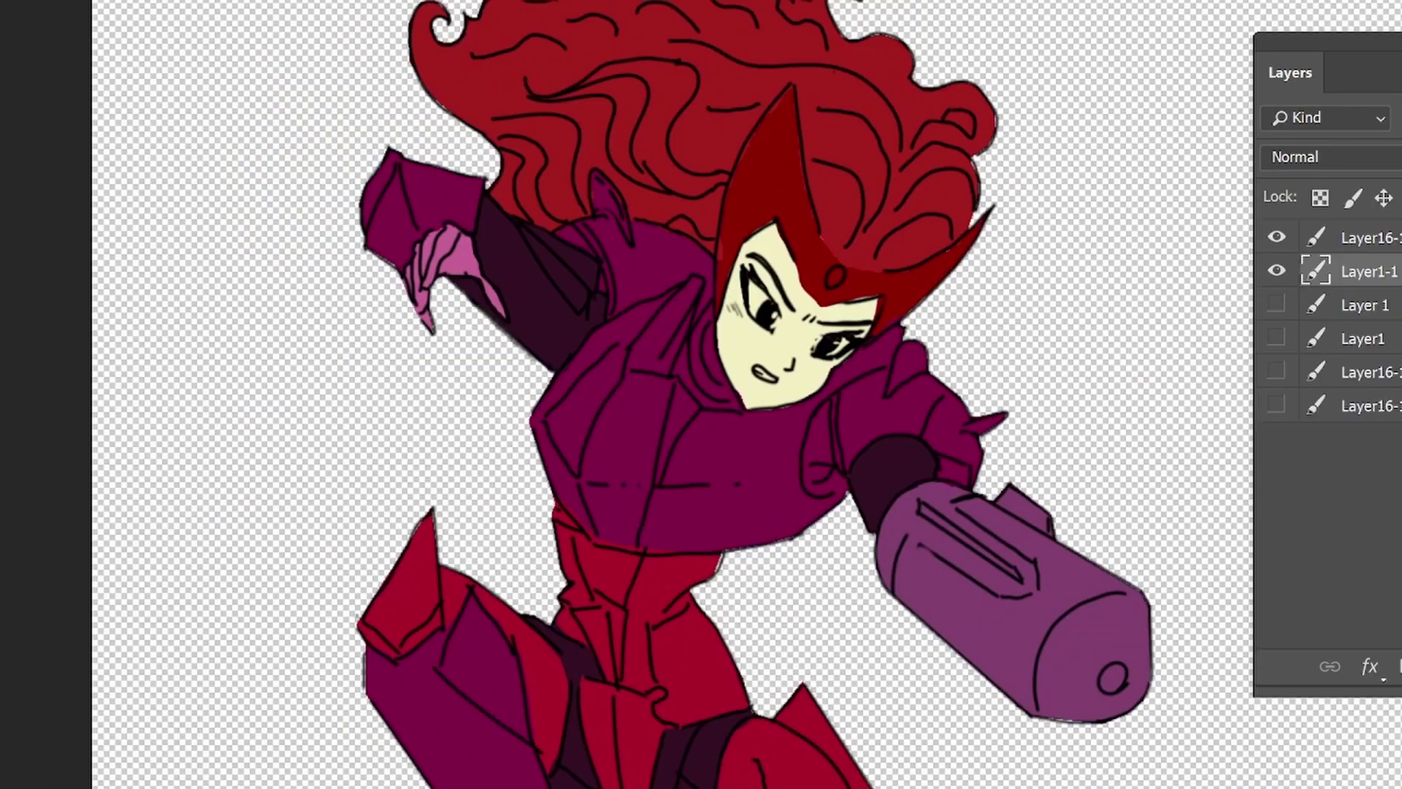
Select the small armour panels on both upper arms and fill them with crimson
mouse_move(344, 155)
mouse_down()
mouse_move(385, 234)
mouse_move(673, 322)
mouse_move(345, 157)
mouse_up()
key(alt+BackSpace)
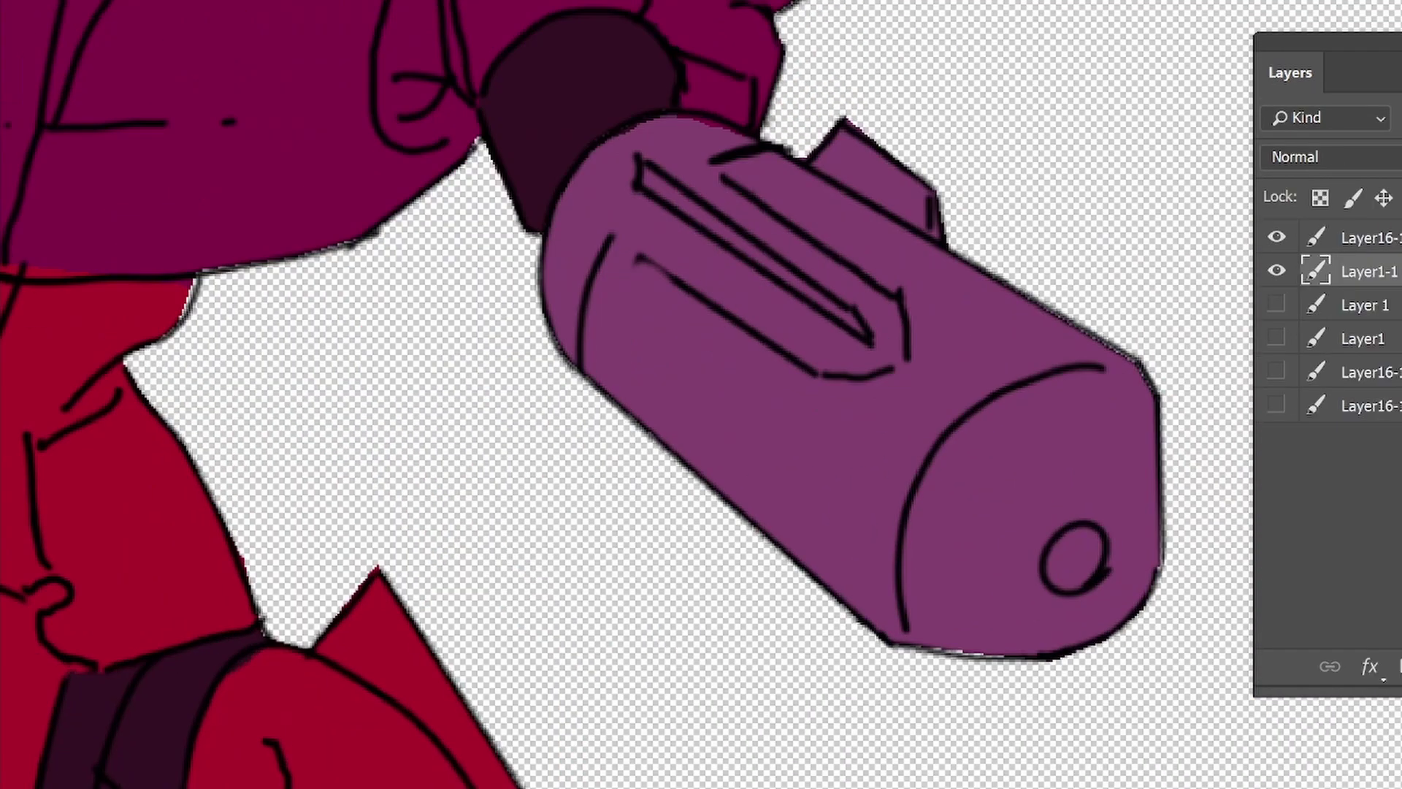
key(ctrl+0)
key(ctrl+plus)
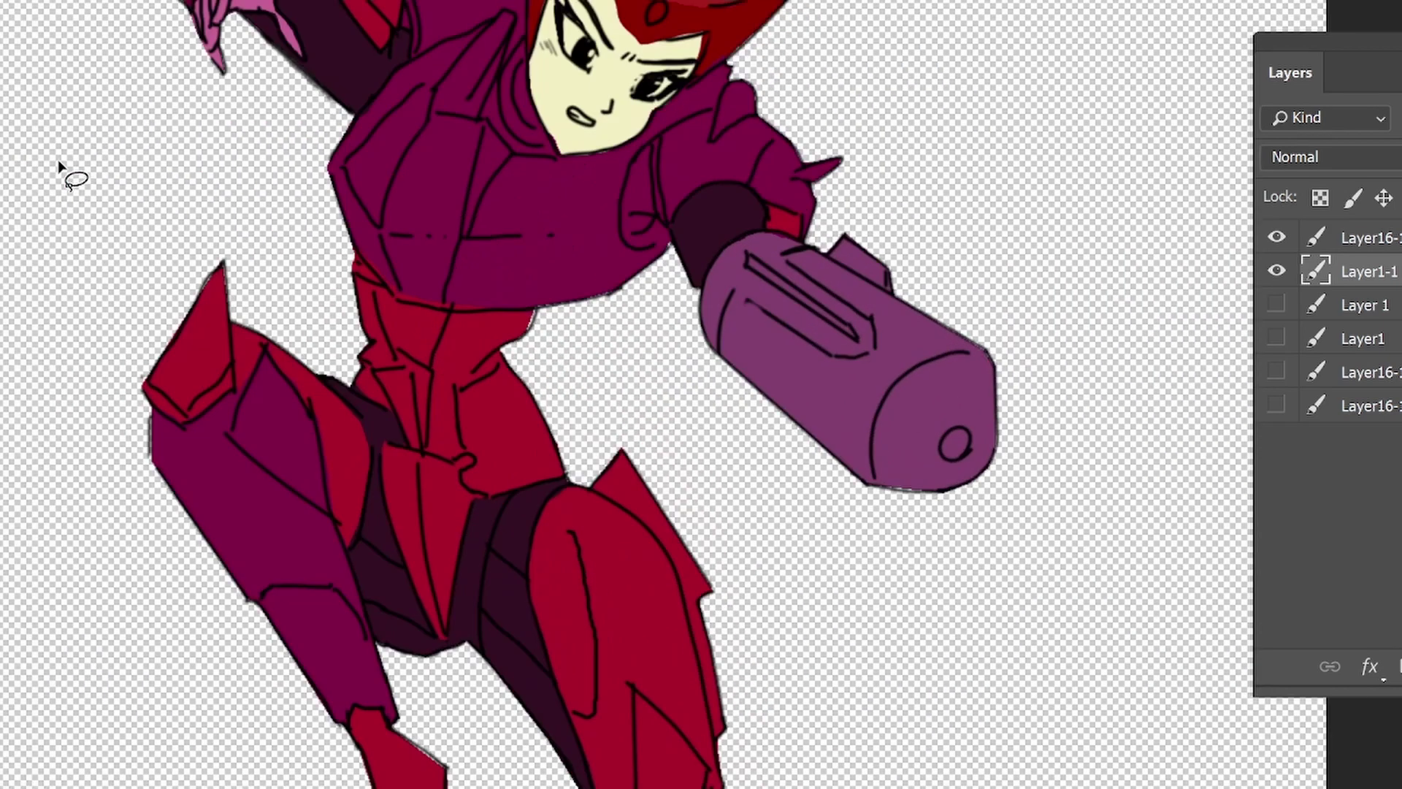
Outline the insides of both eyes, choose a pale blue, fill the eye whites with it, and deselect
key(ctrl+plus)
key(ctrl+plus)
drag(314, 37, 449, 314)
drag(686, 332, 690, 332)
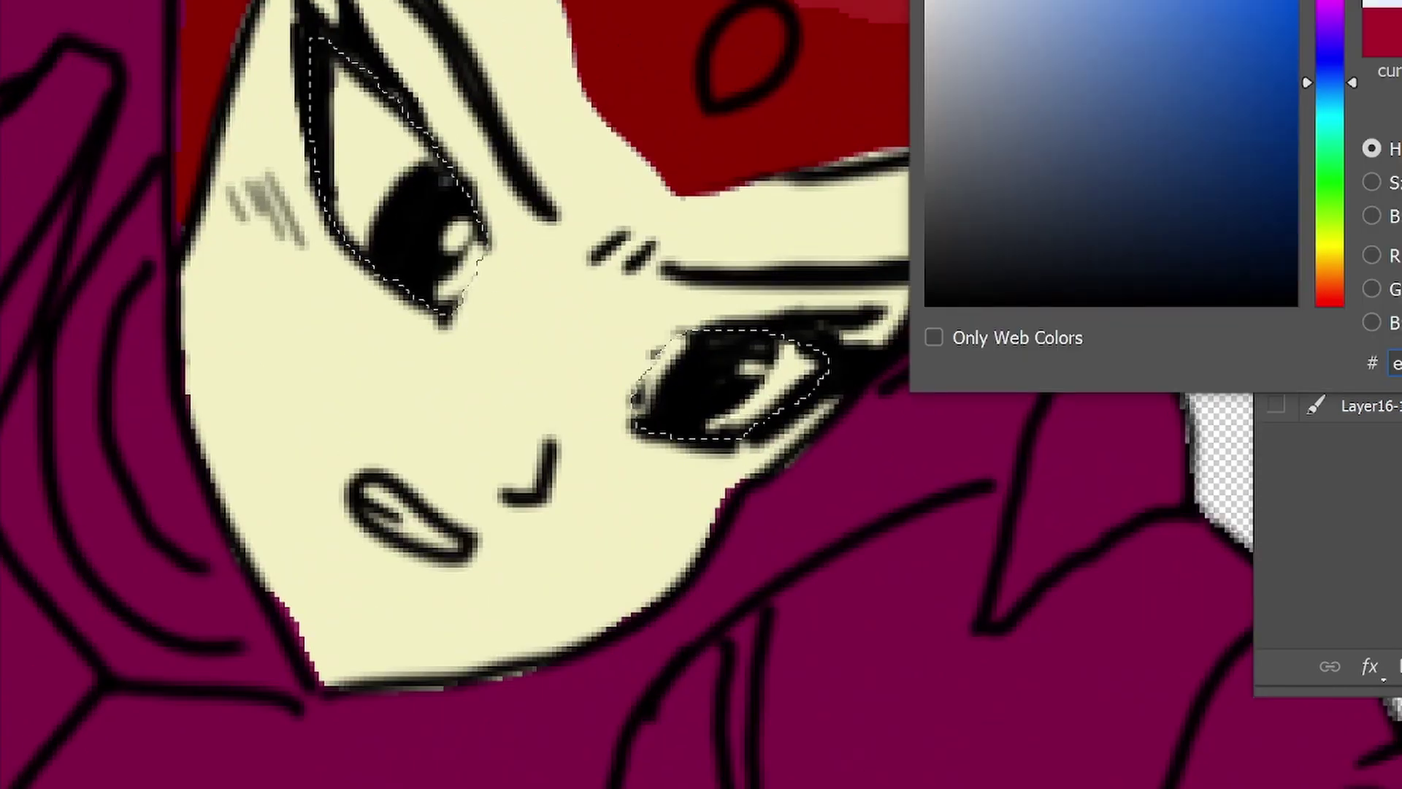
key(Return)
key(alt+BackSpace)
key(ctrl+d)
key(ctrl+minus)
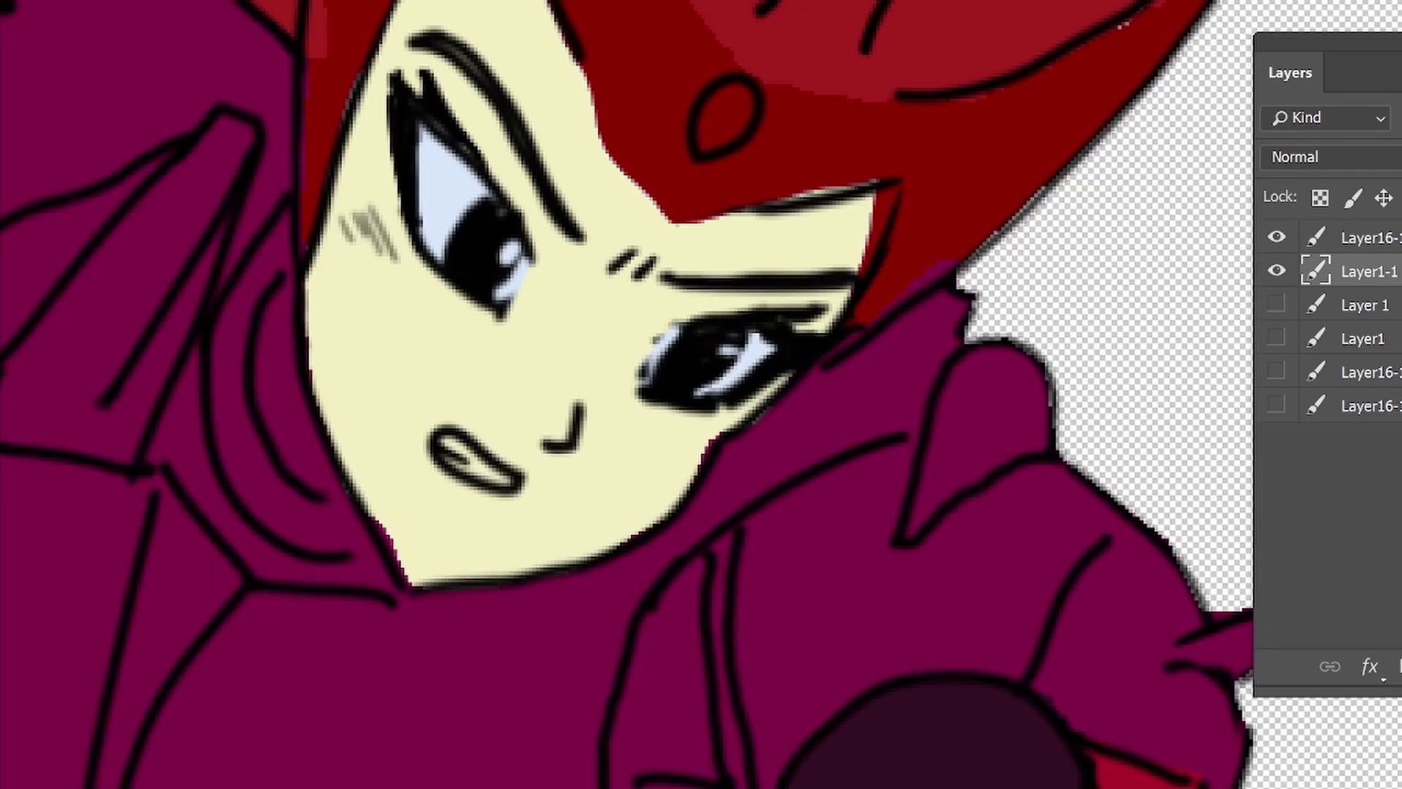
Choose a bright yellow and paint the gem on the front of the helmet
key(ctrl+minus)
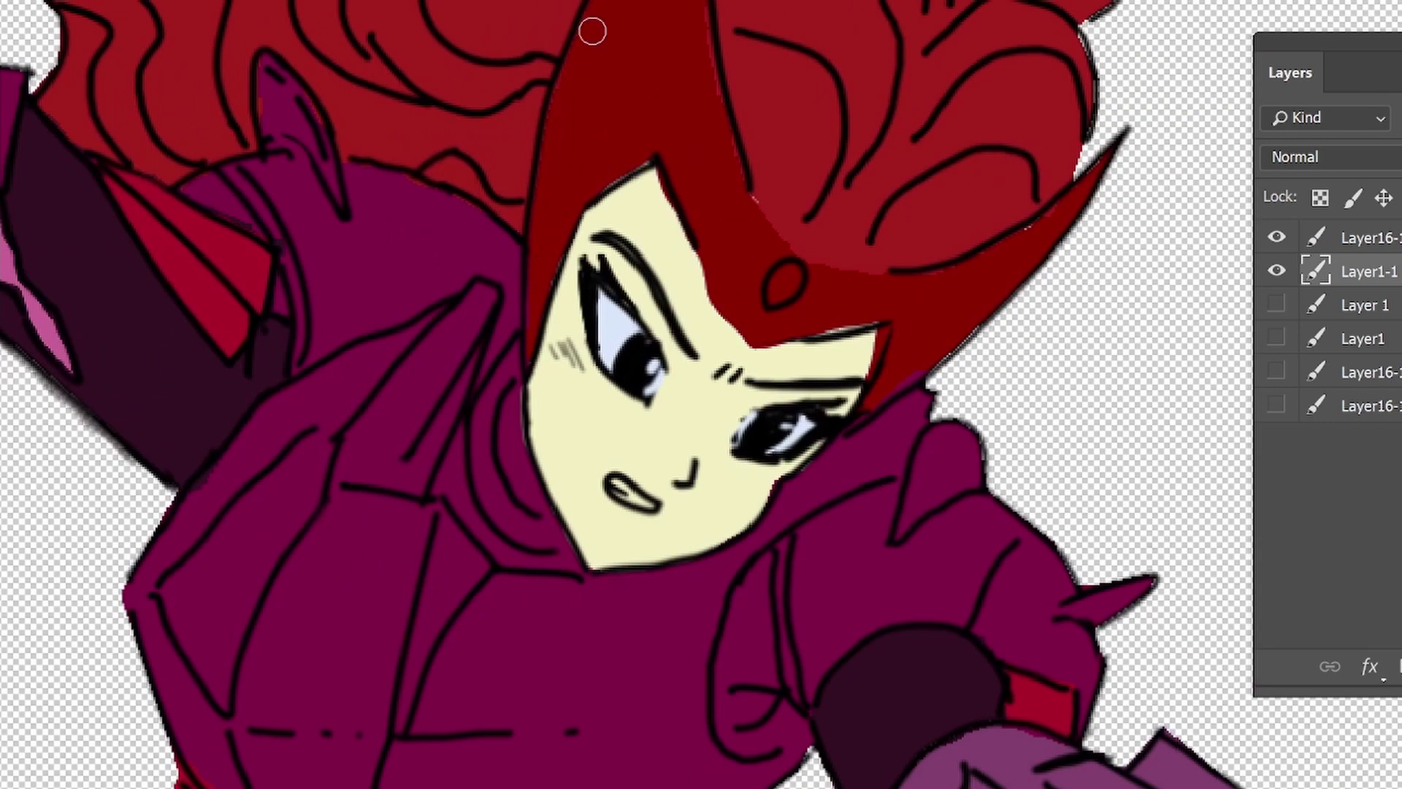
key(ctrl+plus)
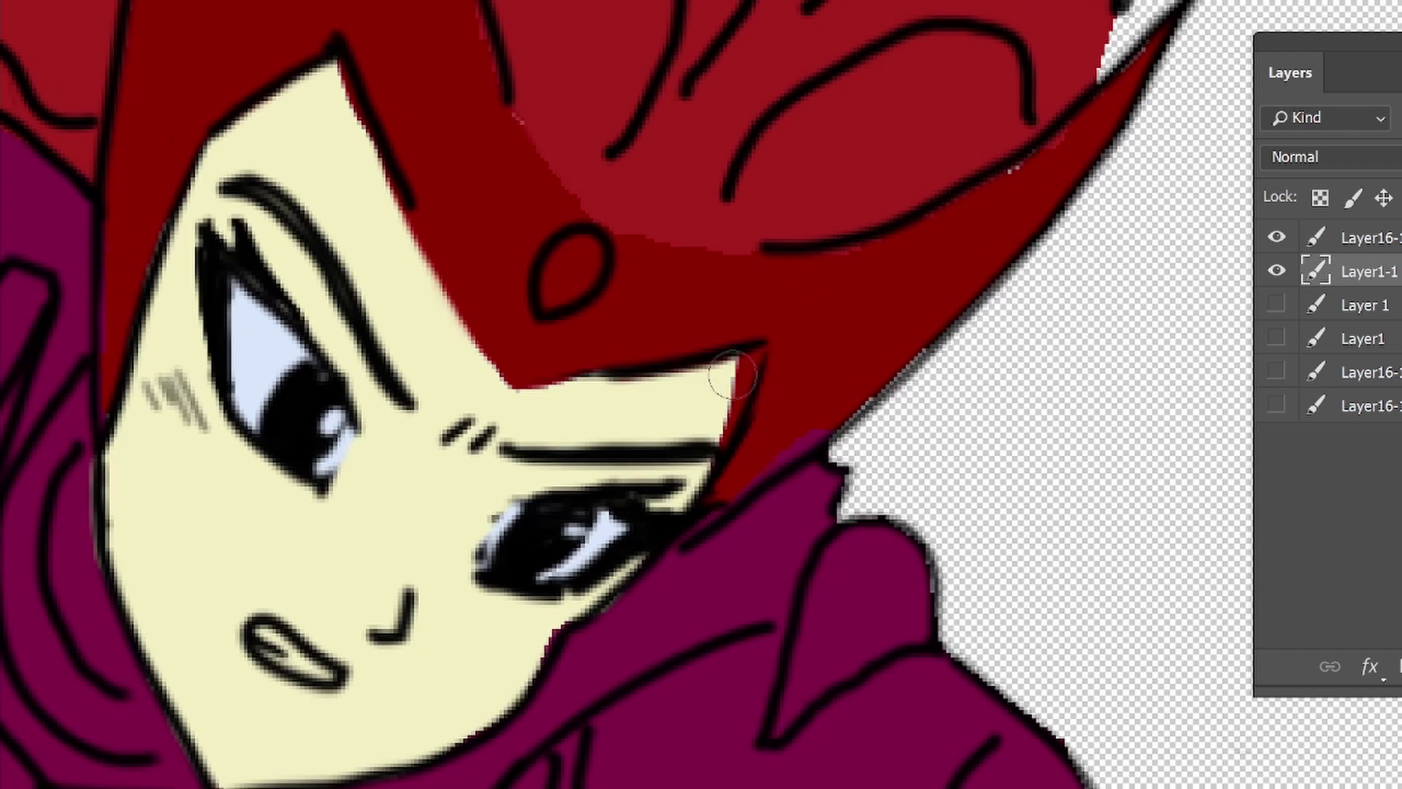
alt+click(904, 276)
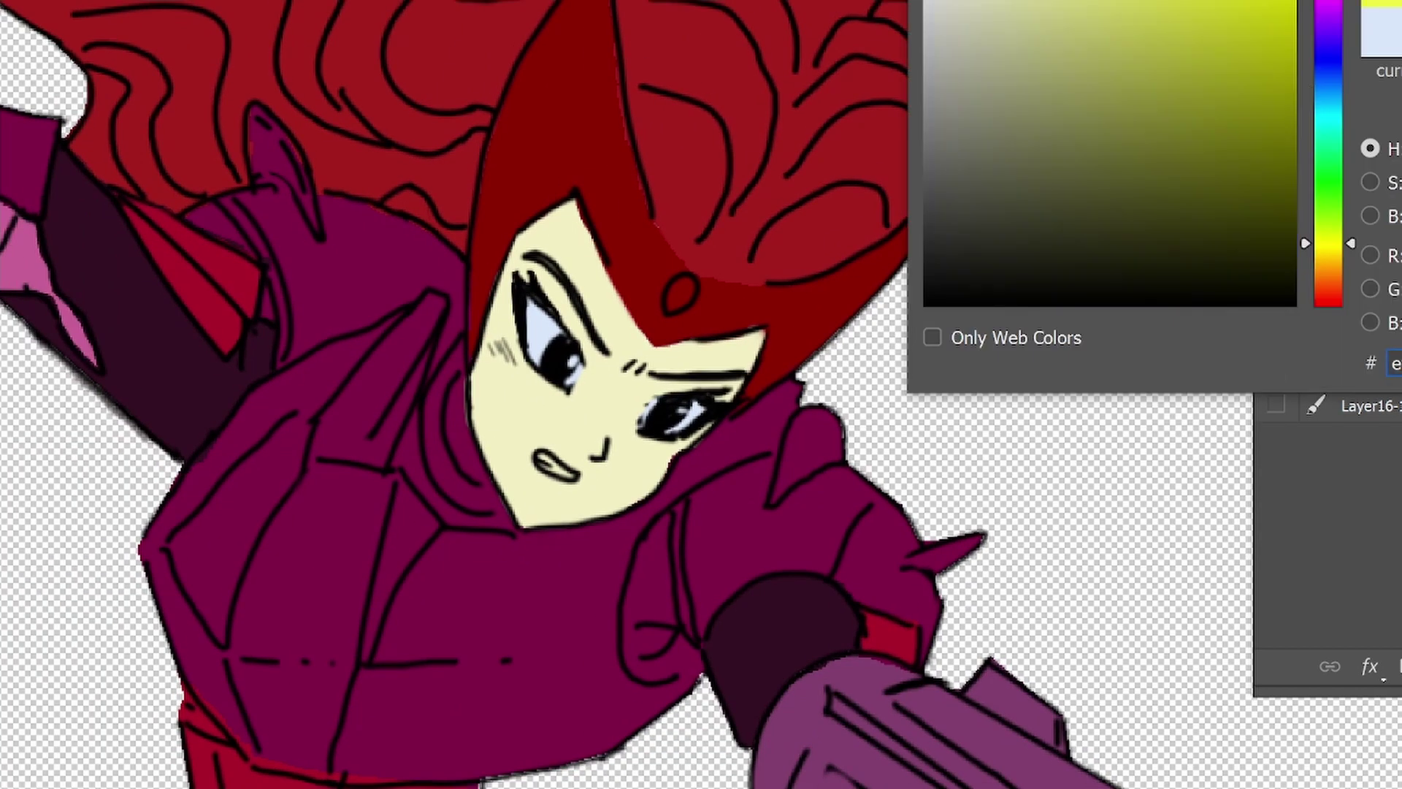
click(770, 155)
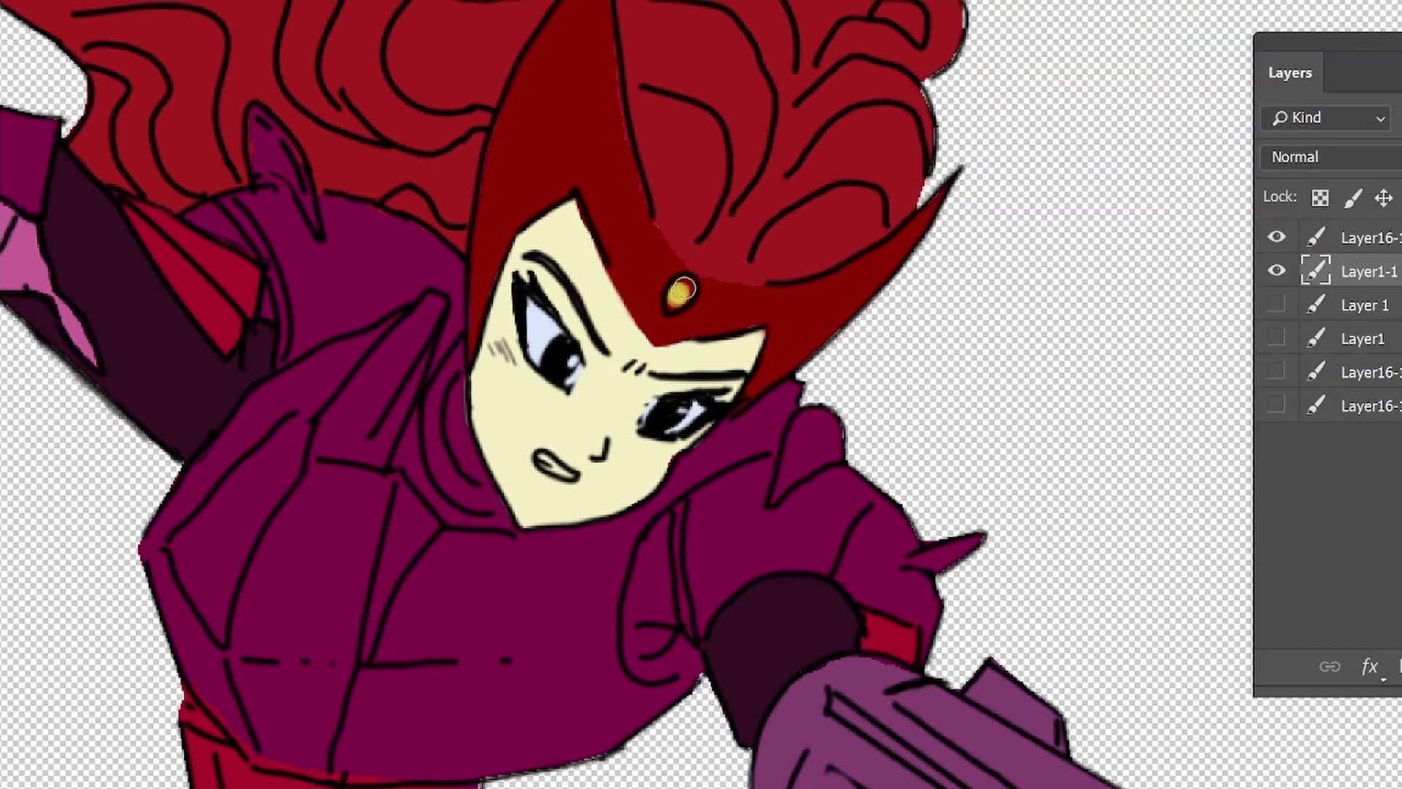
Show the black backdrop layer again and refill the hair with a much darker red
key(ctrl+minus)
click(1277, 304)
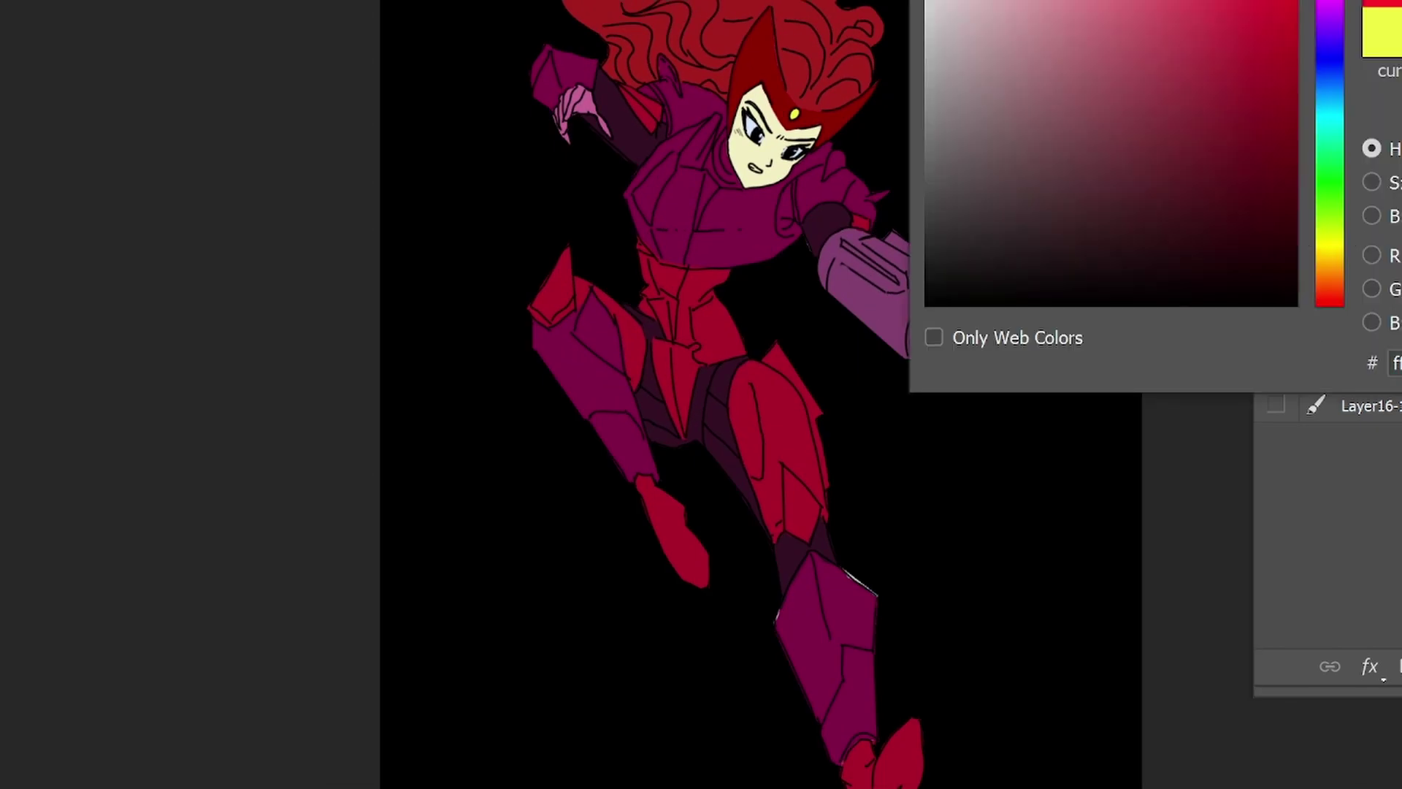
key(Return)
key(Return)
click(866, 73)
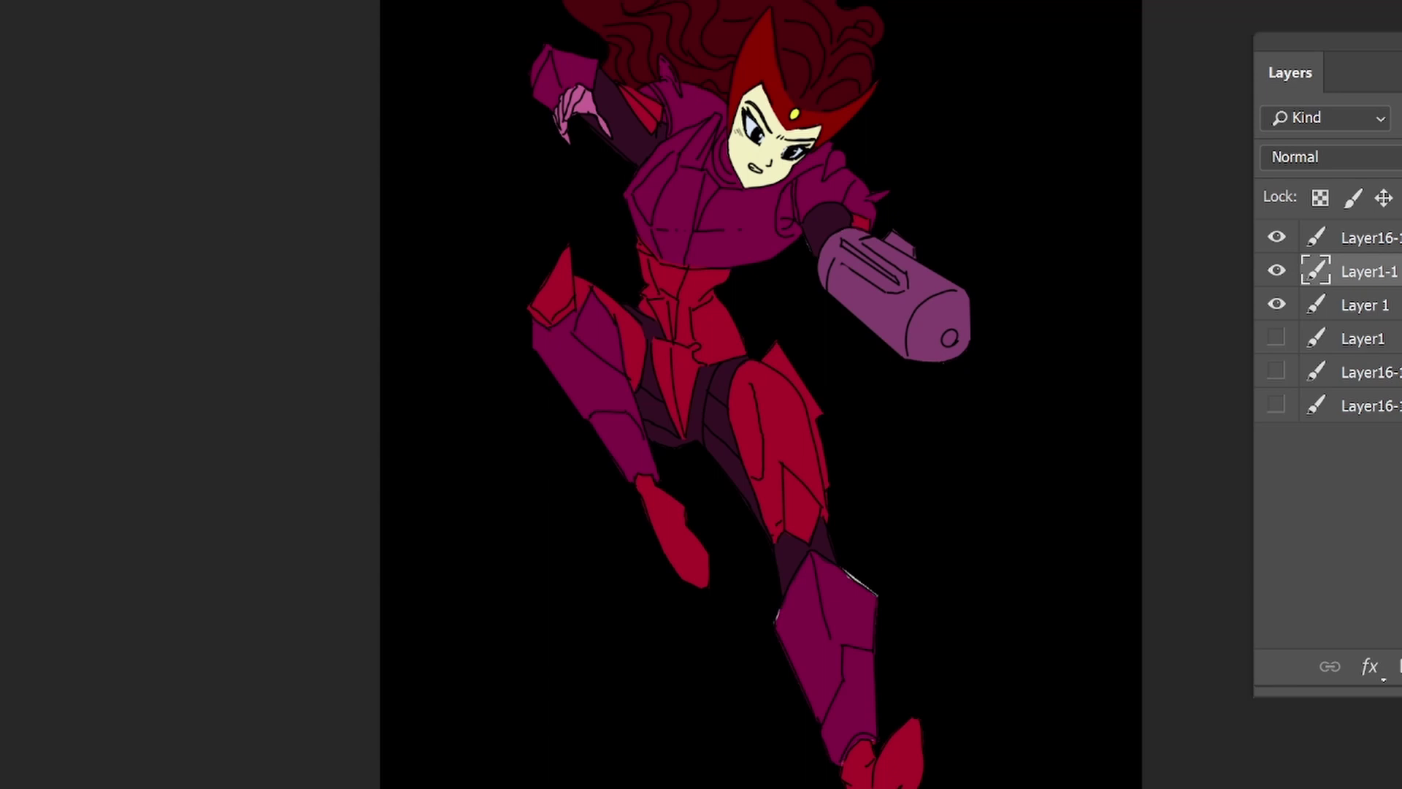
Touch up the remaining light gaps along the figure's edges, checking the legs, arms and hair against the black backdrop
key(ctrl+plus)
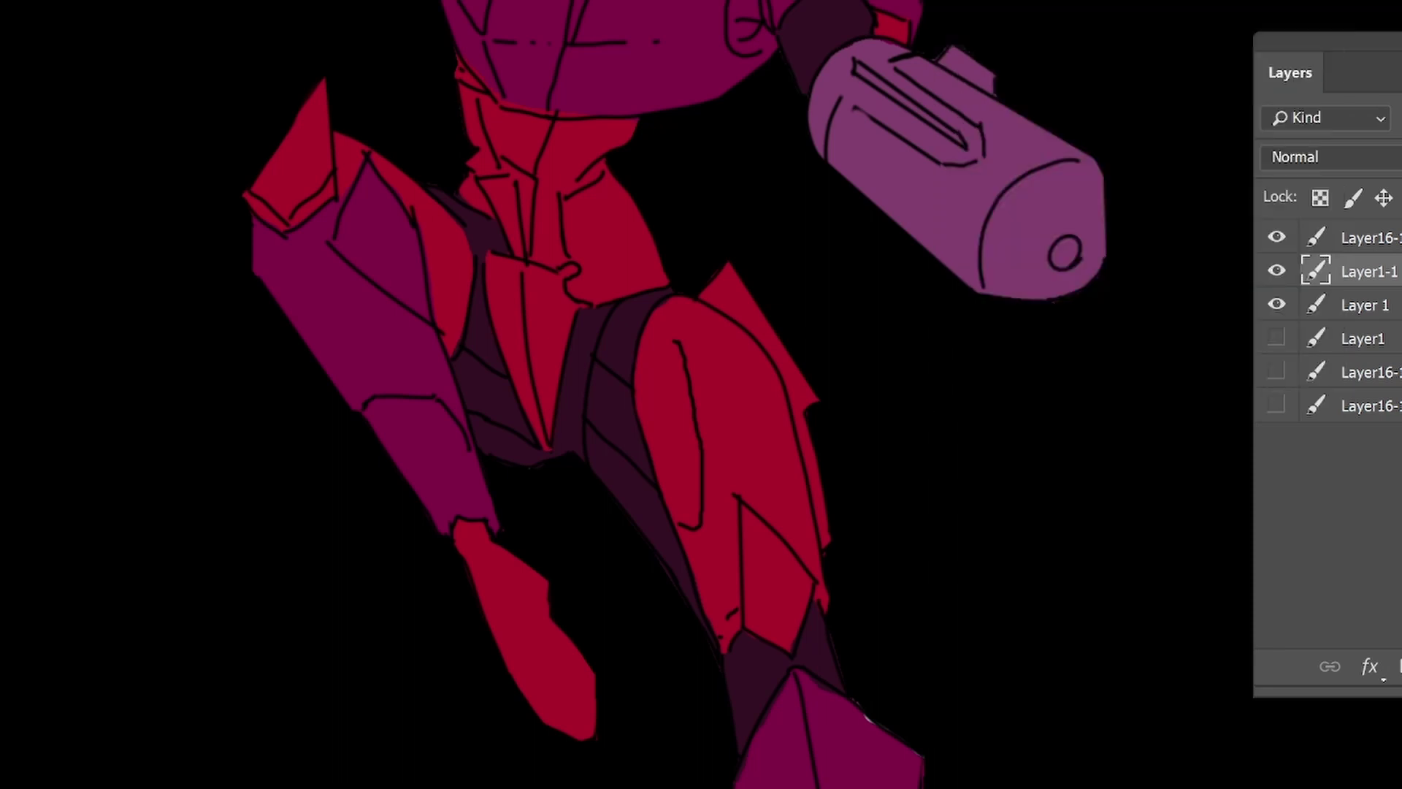
scroll(251, 332, up, 5)
scroll(285, 233, up, 6)
scroll(285, 232, left, 2)
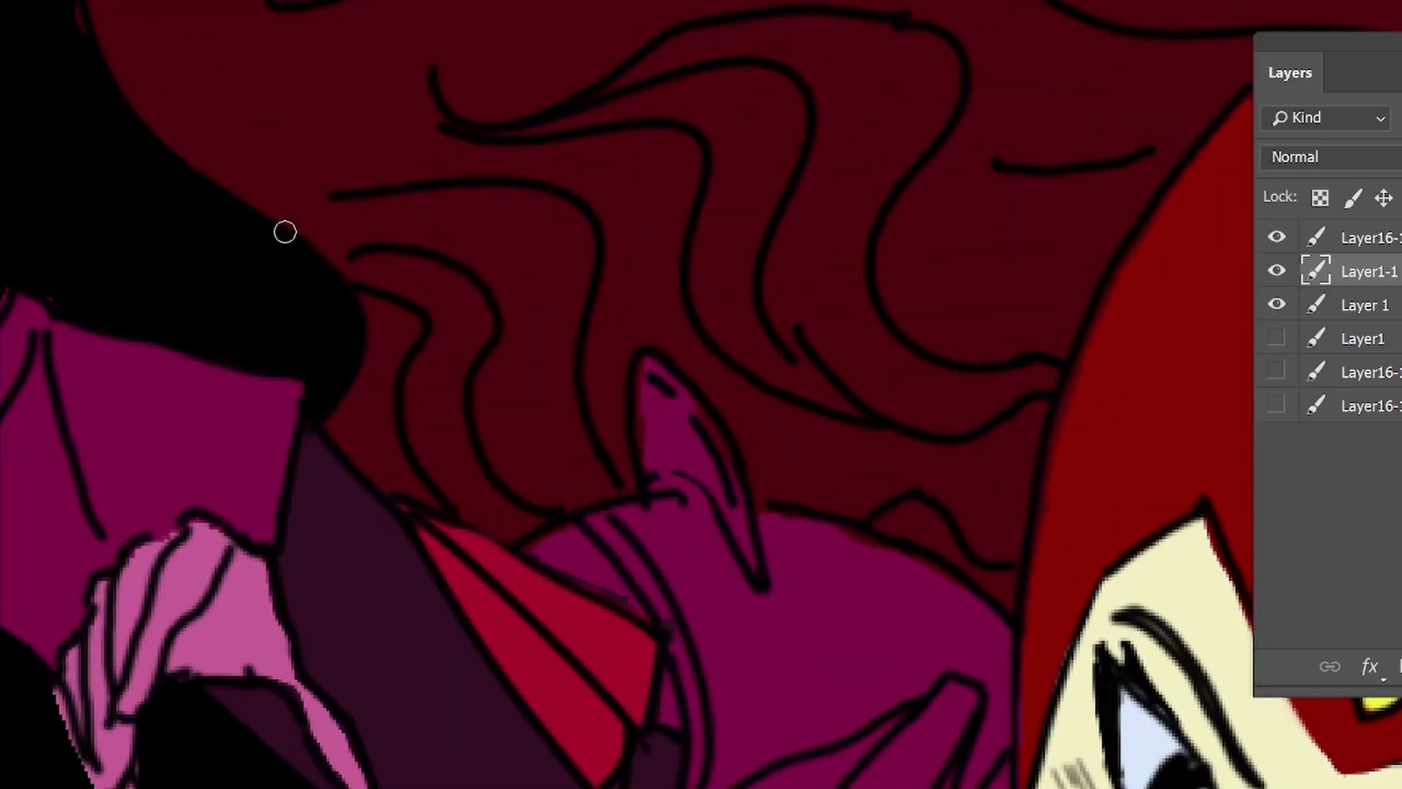
scroll(628, 394, up, 4)
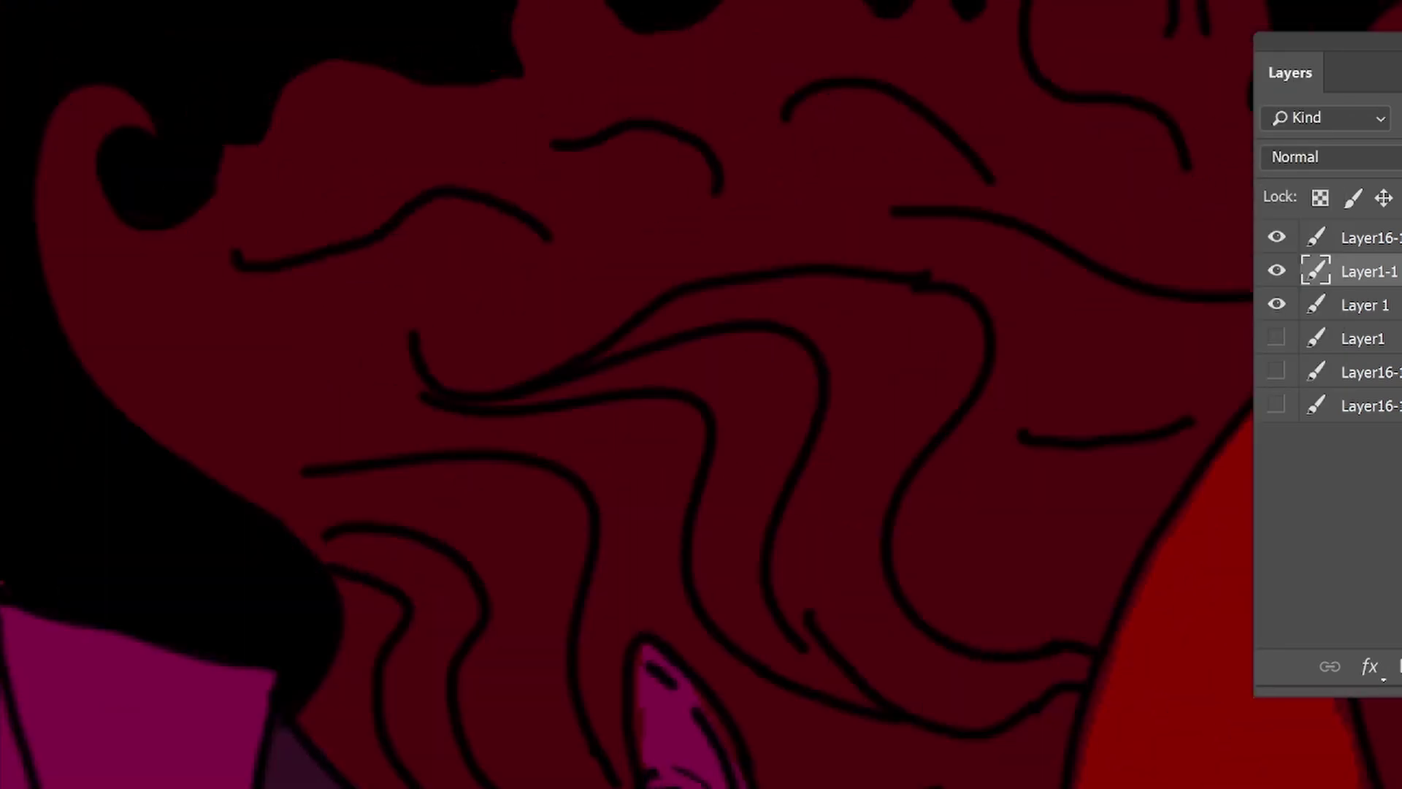
scroll(610, 63, down, 5)
scroll(804, 605, down, 8)
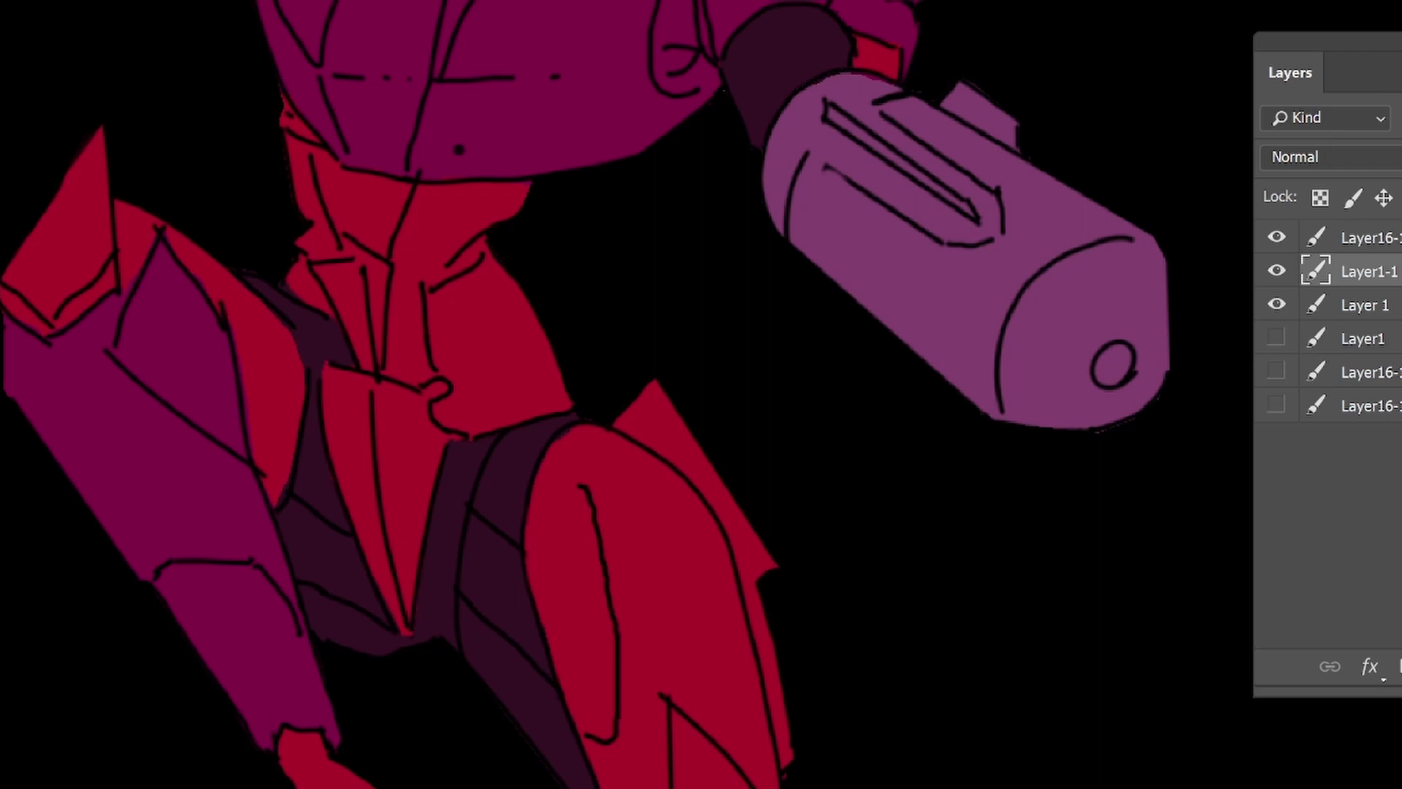
scroll(475, 147, down, 3)
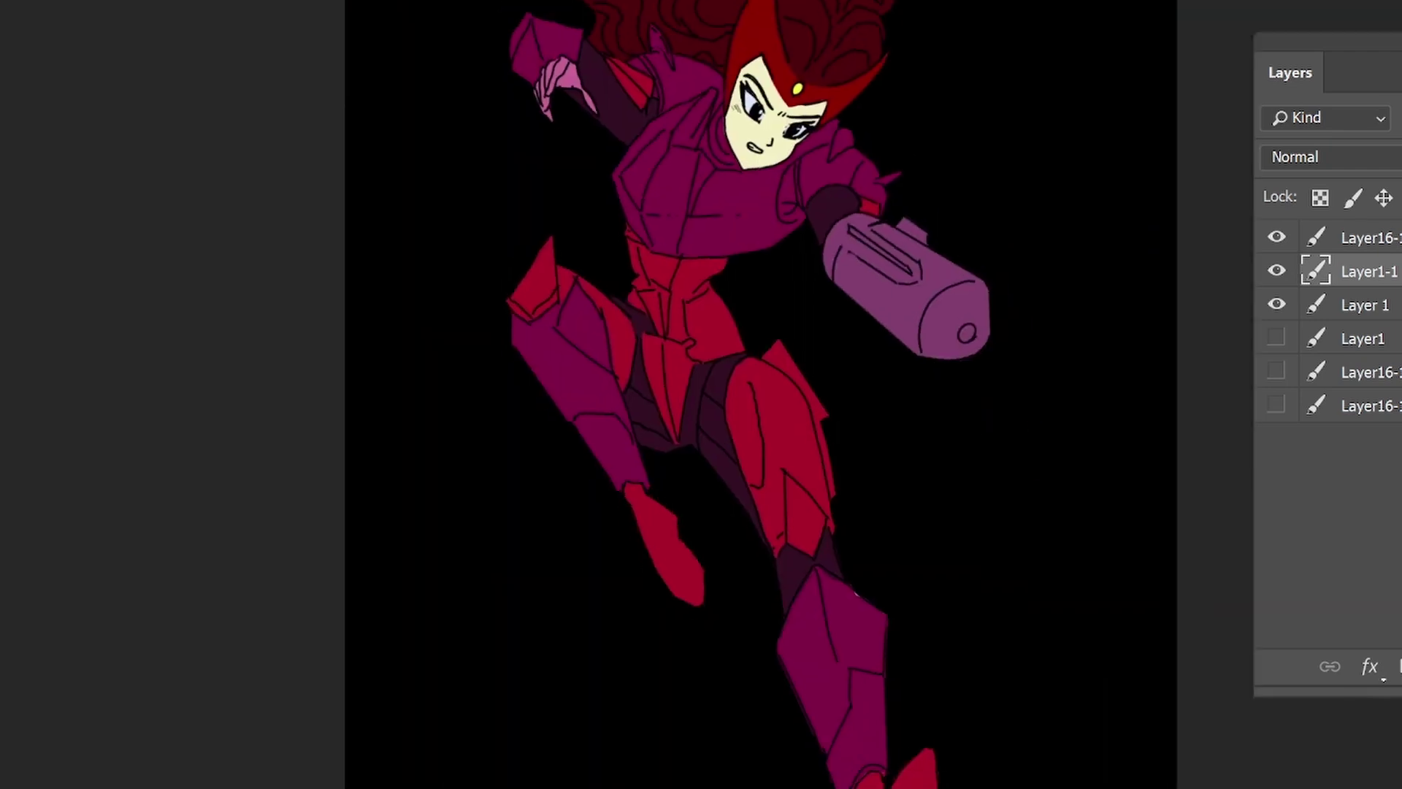
Paint the armpit opening beside the chest armour dark purple
scroll(809, 64, up, 3)
drag(810, 76, 776, 124)
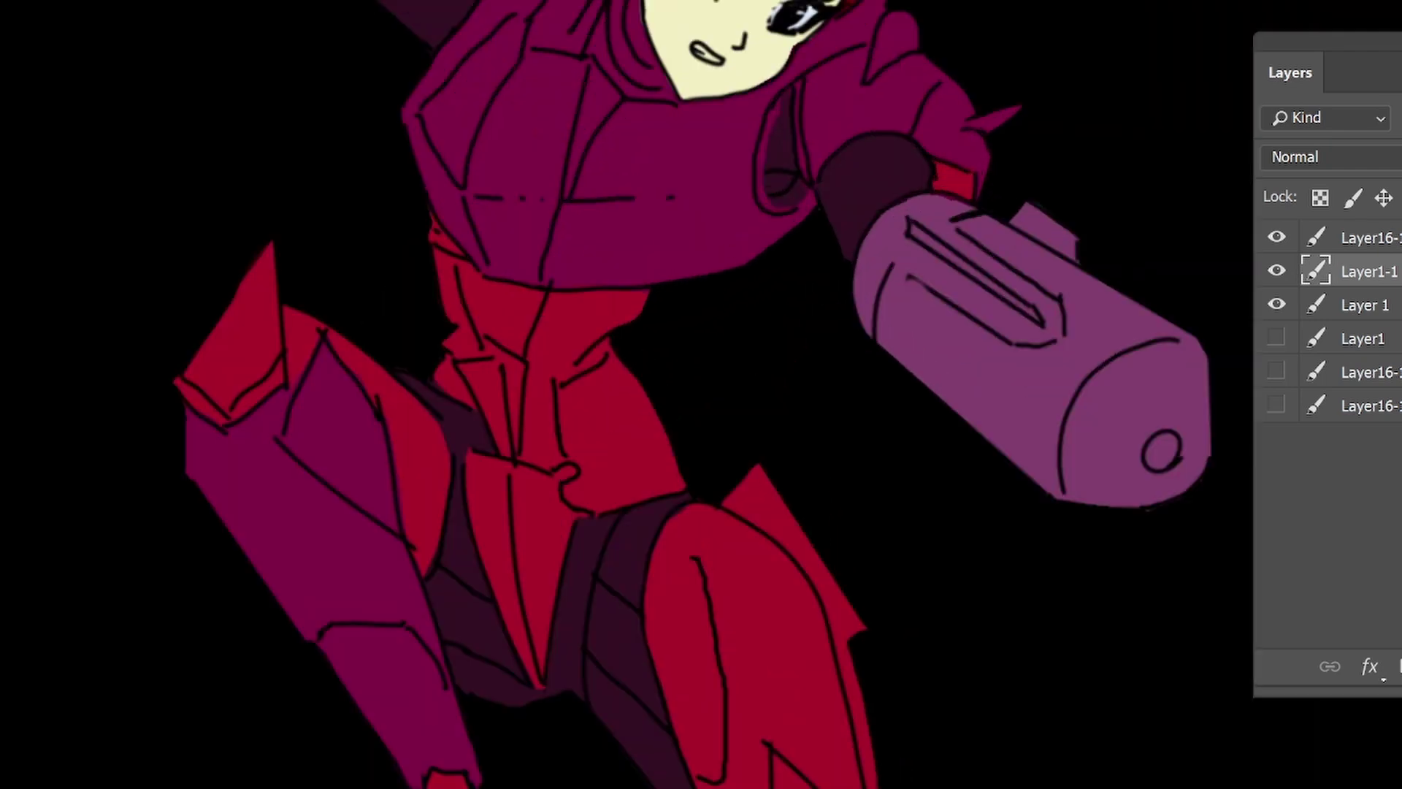
scroll(761, 166, down, 3)
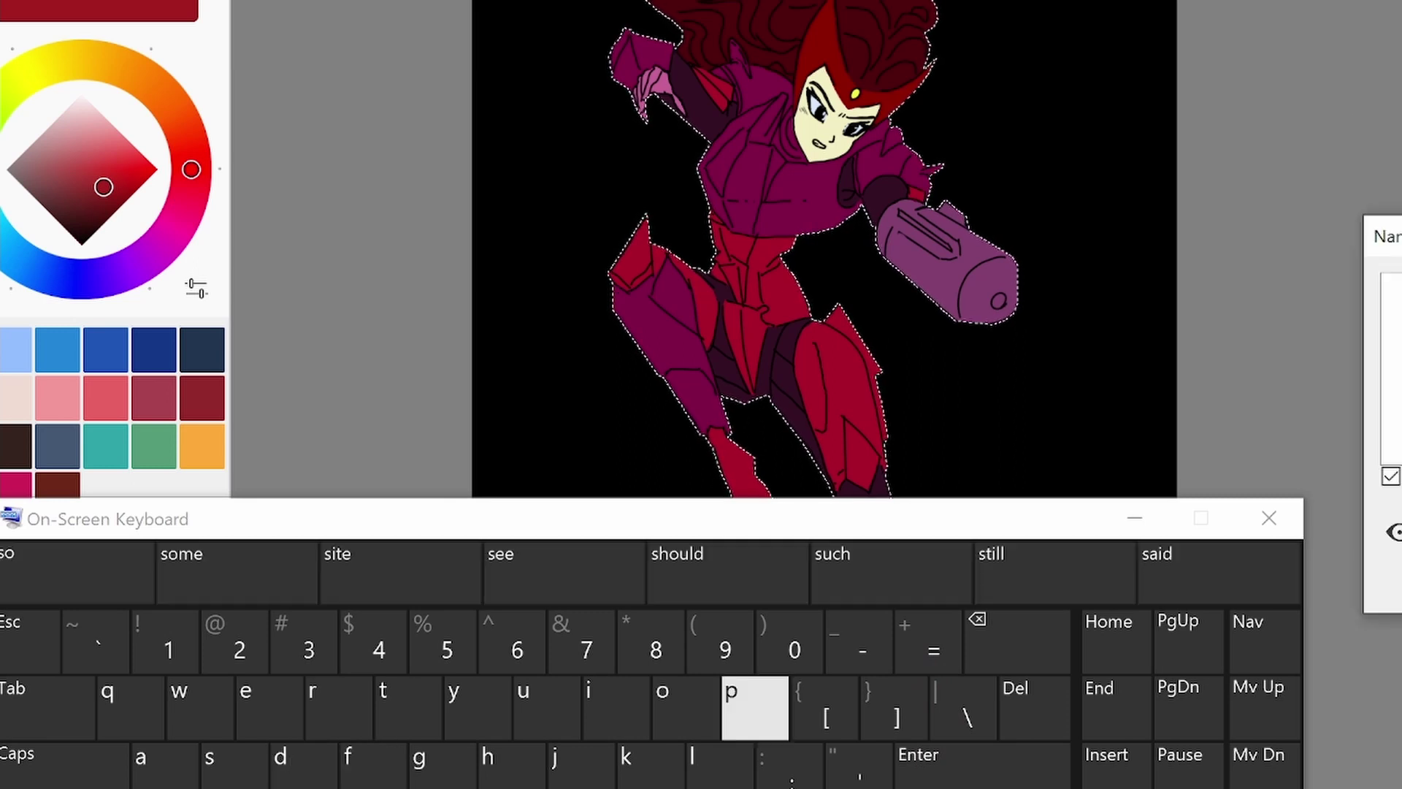
Select the chest armour, choose a pale yellow, and paint a soft-edged highlight on the side of the chest nearest the gun arm
click(731, 694)
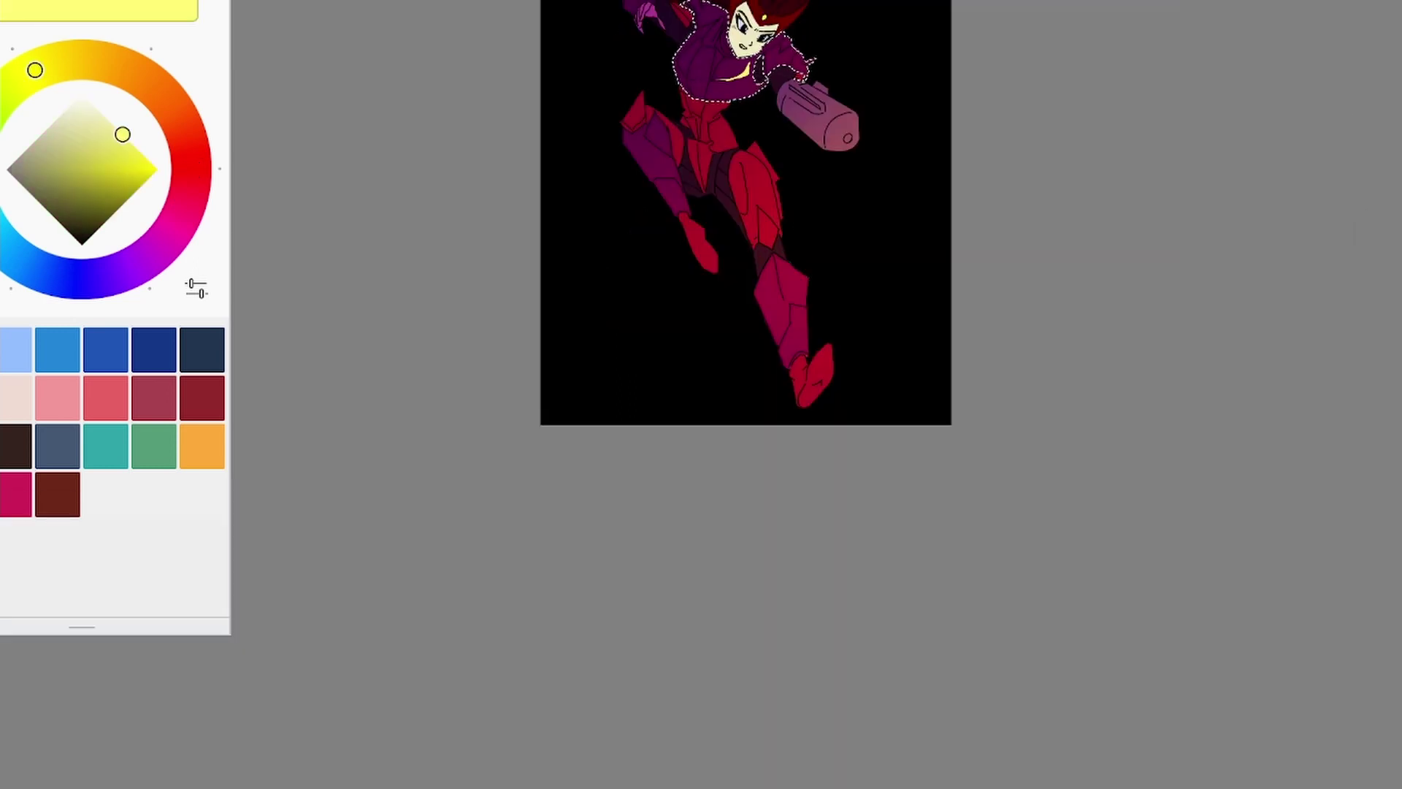
scroll(777, 189, up, 5)
scroll(666, 319, down, 5)
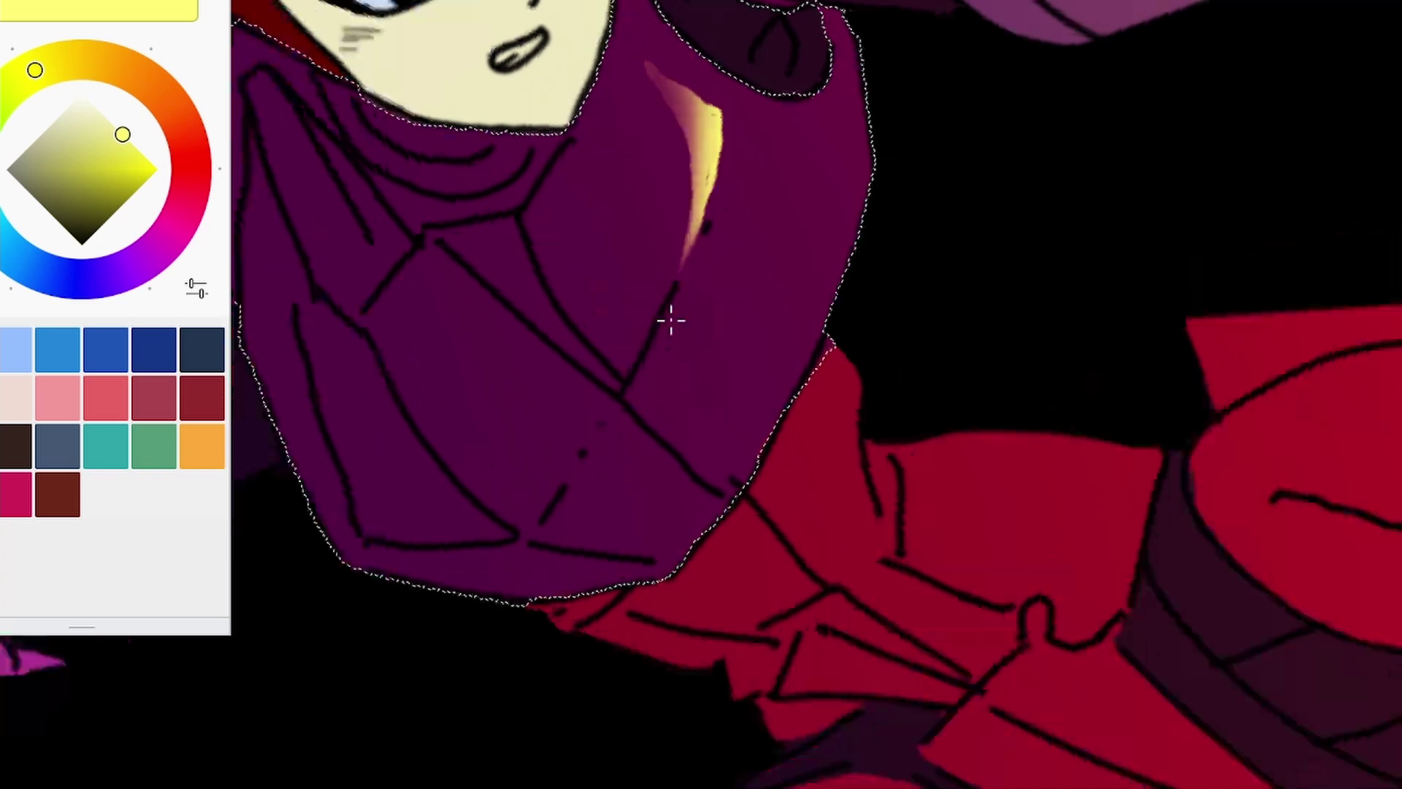
scroll(666, 316, up, 4)
Select the red waist, thigh and foot armour, and paint a pale yellow highlight on the small plate above the extended leg's knee
click(533, 157)
click(409, 219)
click(449, 491)
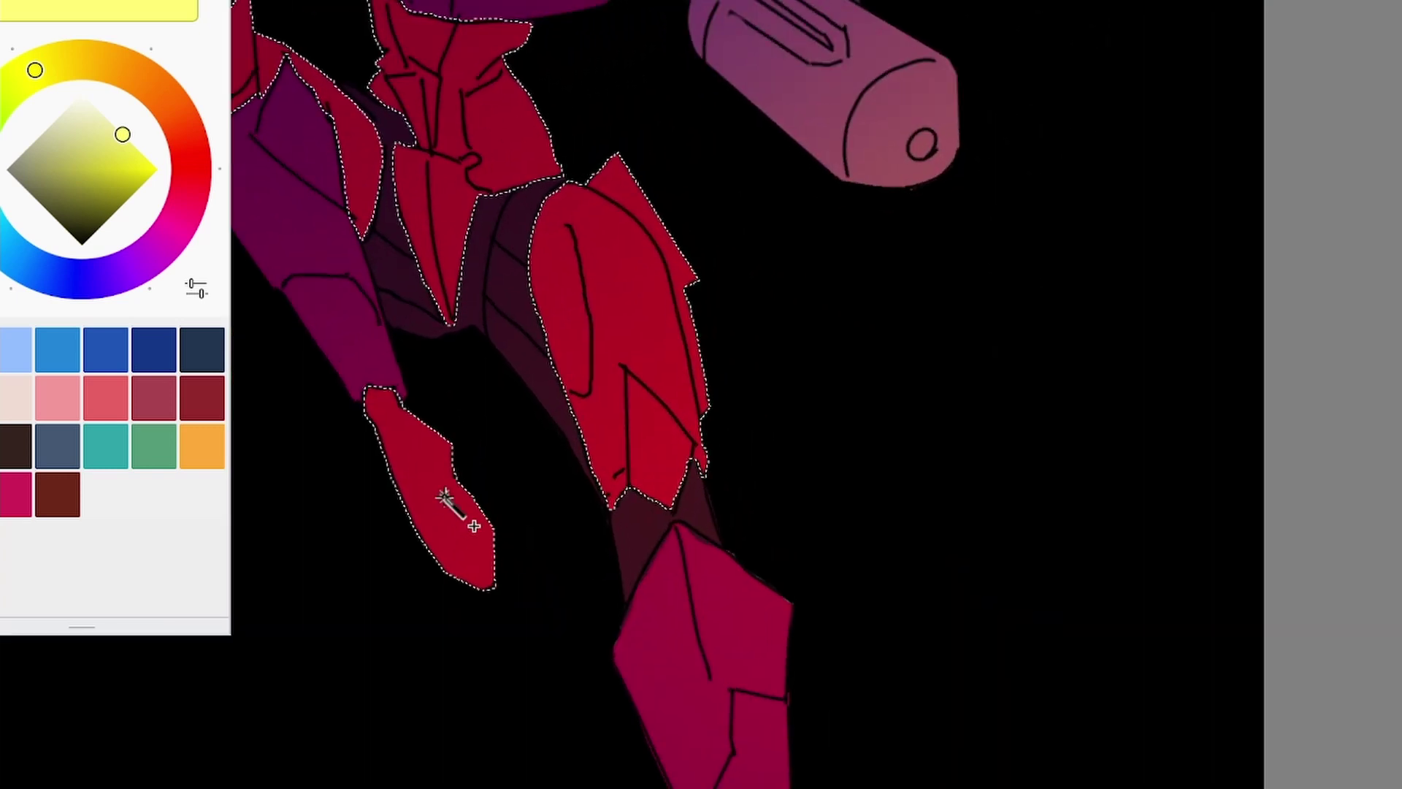
scroll(657, 365, down, 4)
scroll(748, 175, up, 8)
drag(747, 175, 719, 99)
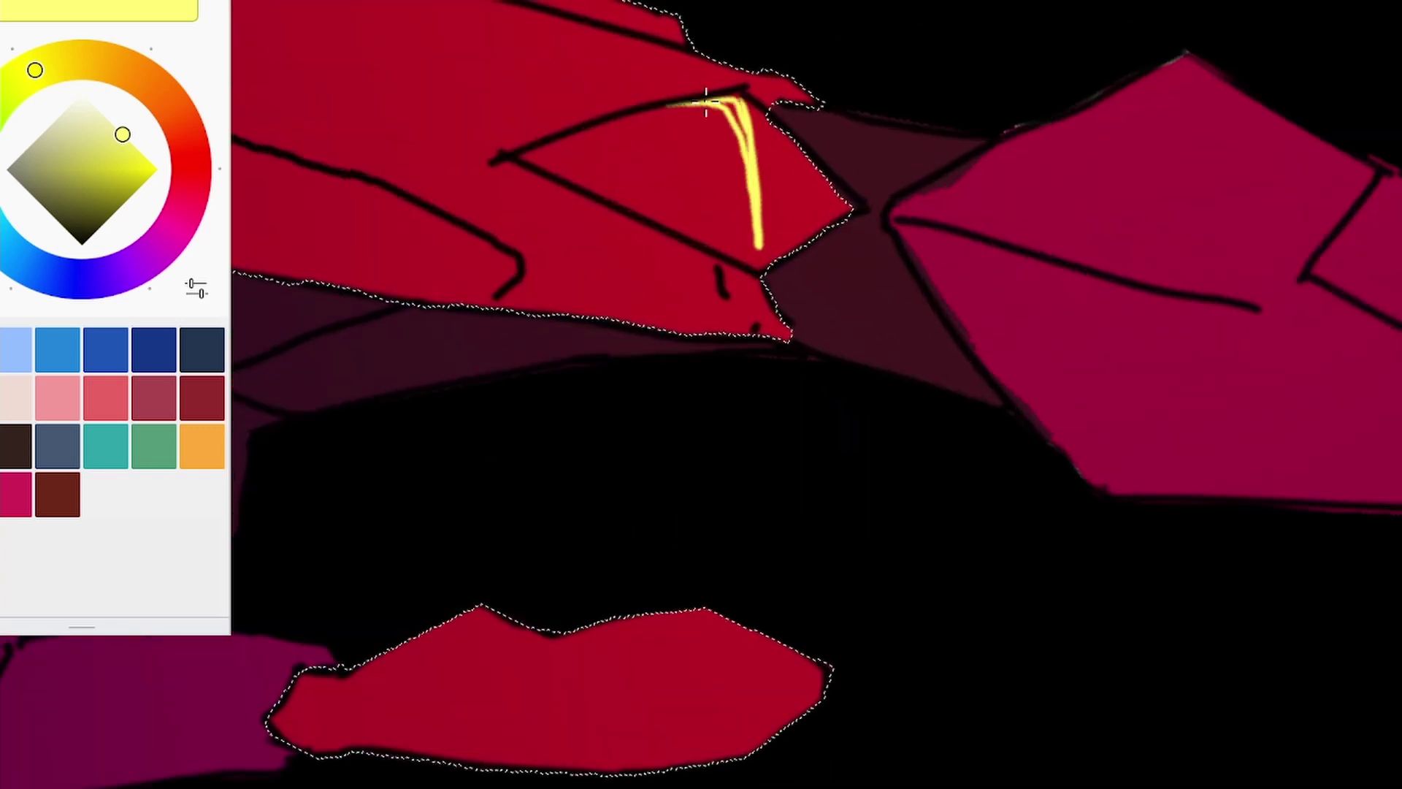
scroll(760, 254, down, 5)
scroll(760, 253, up, 4)
drag(504, 124, 577, 73)
Try a pale yellow highlight along the inner side of the extended leg's thigh plate
scroll(657, 365, up, 3)
drag(460, 69, 464, 259)
scroll(511, 292, down, 4)
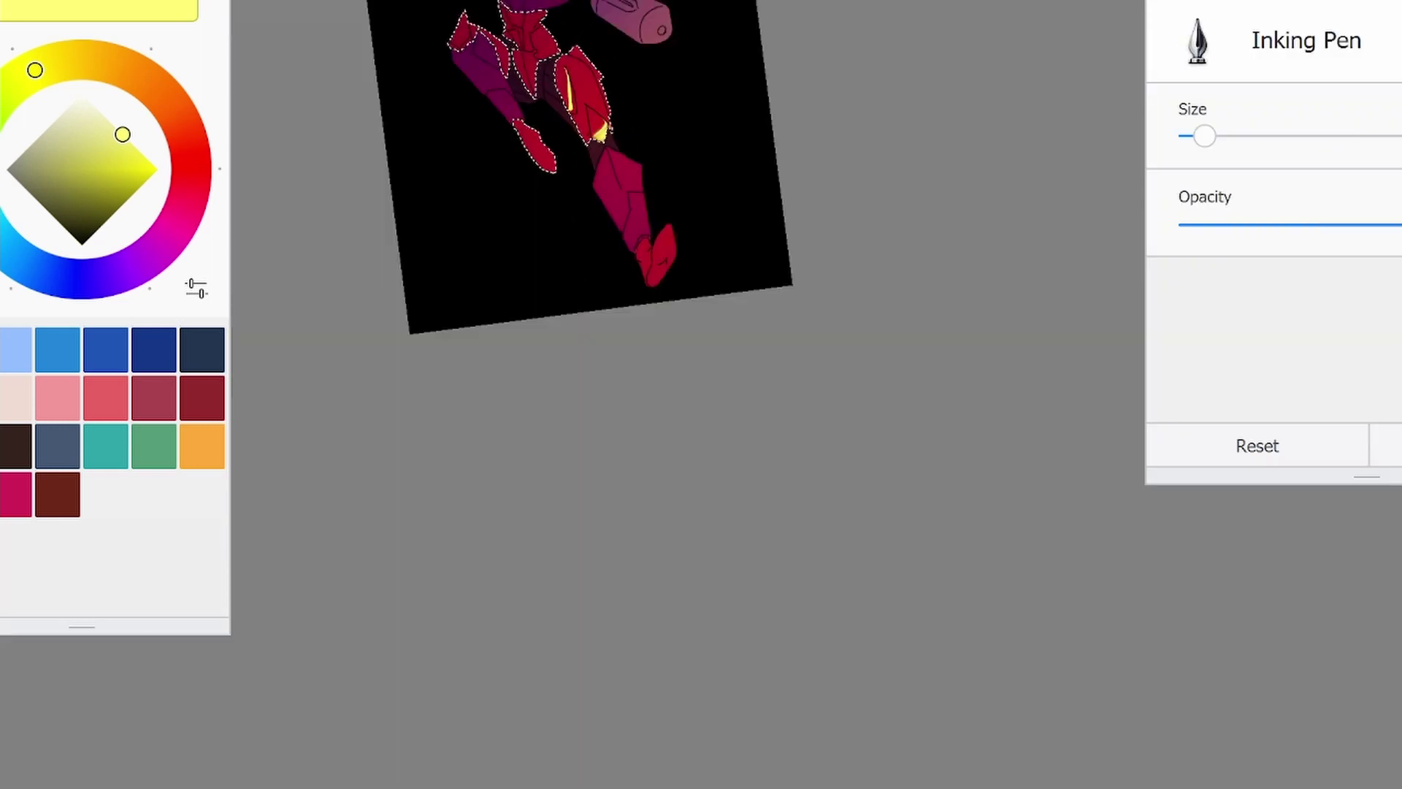
Outline and fill a tapering pale yellow highlight down the outer thigh plate, trimming its shape with the Hard Eraser
scroll(511, 292, up, 4)
drag(508, 175, 531, 272)
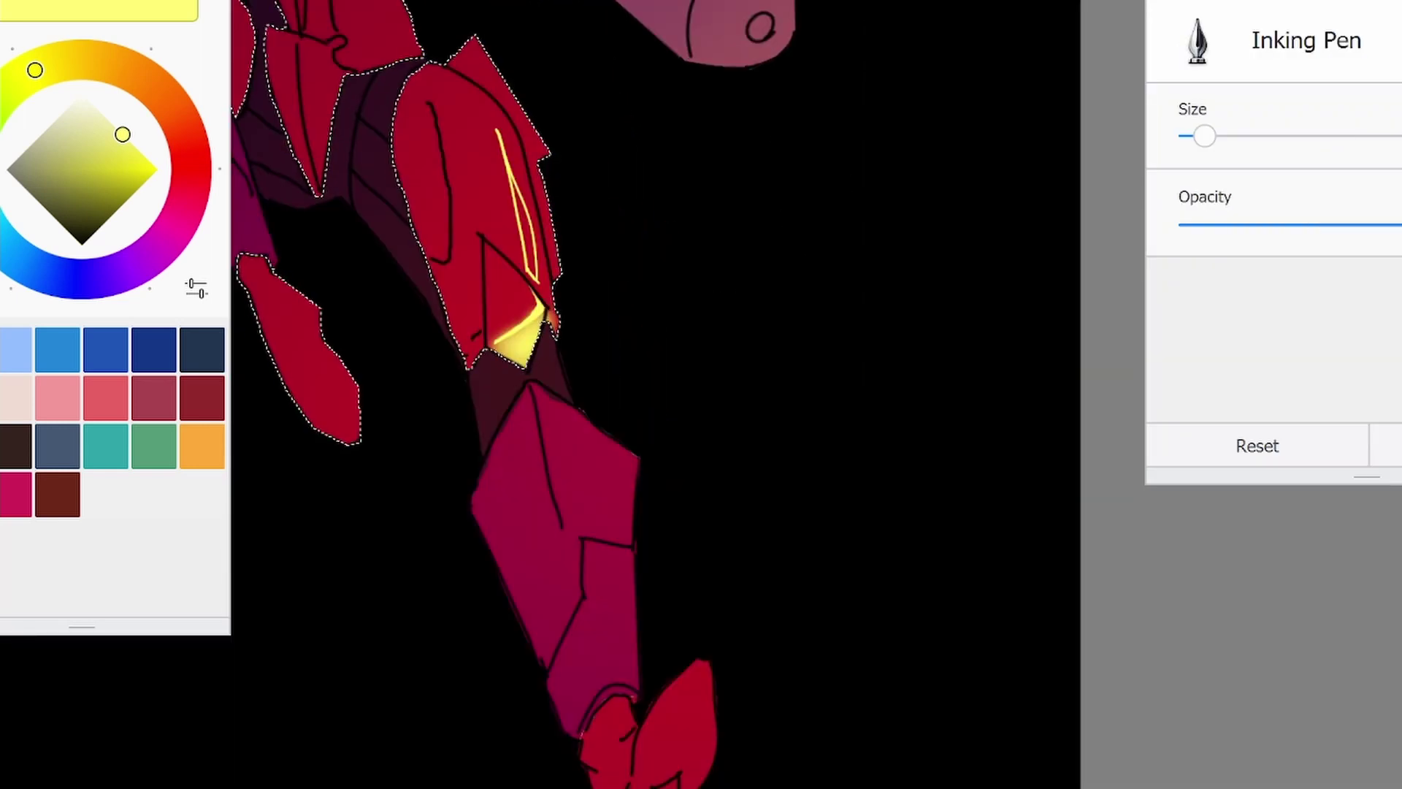
scroll(531, 272, up, 3)
key(e)
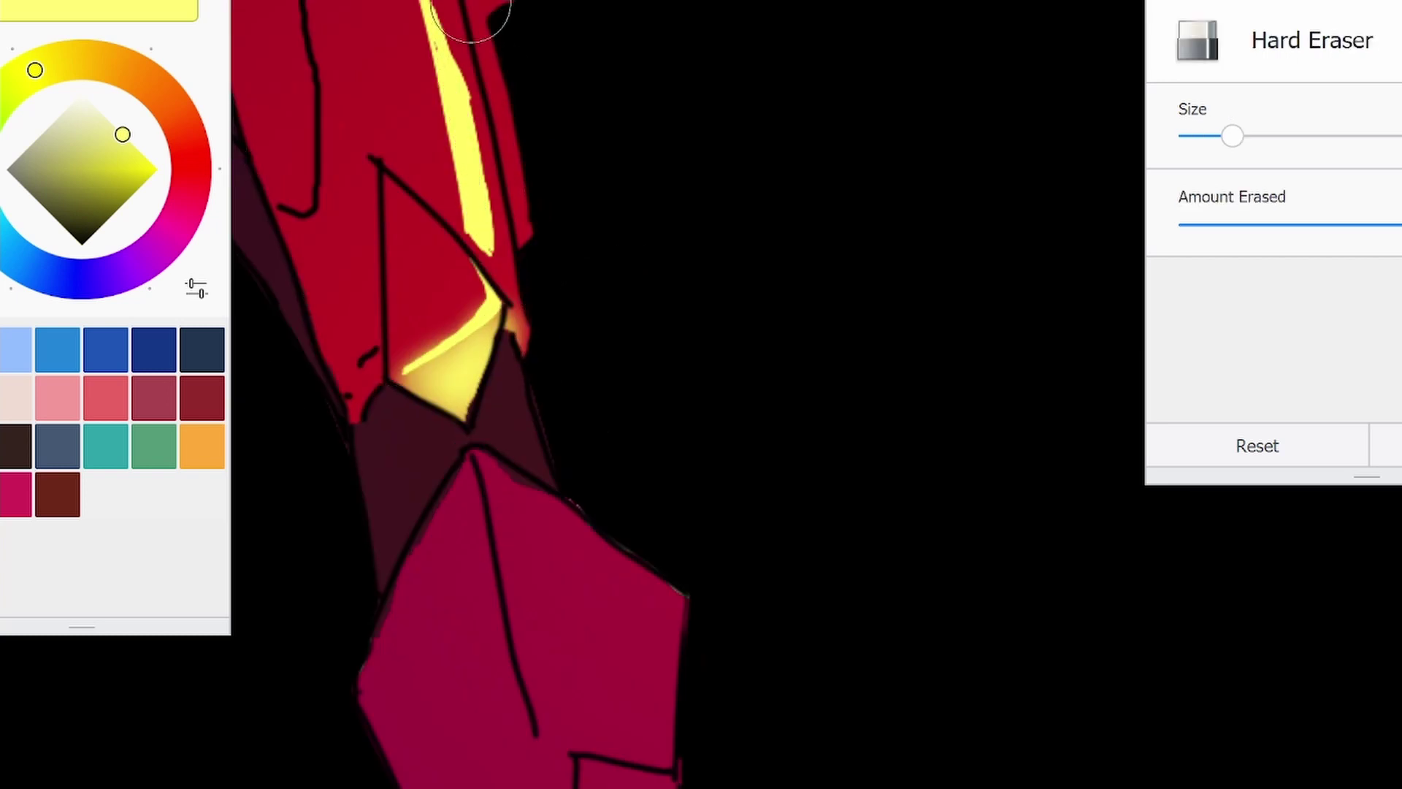
scroll(686, 394, down, 4)
key(b)
Paint a narrow tapering yellow highlight down the central groin plate with the Inking Pen
scroll(687, 394, up, 5)
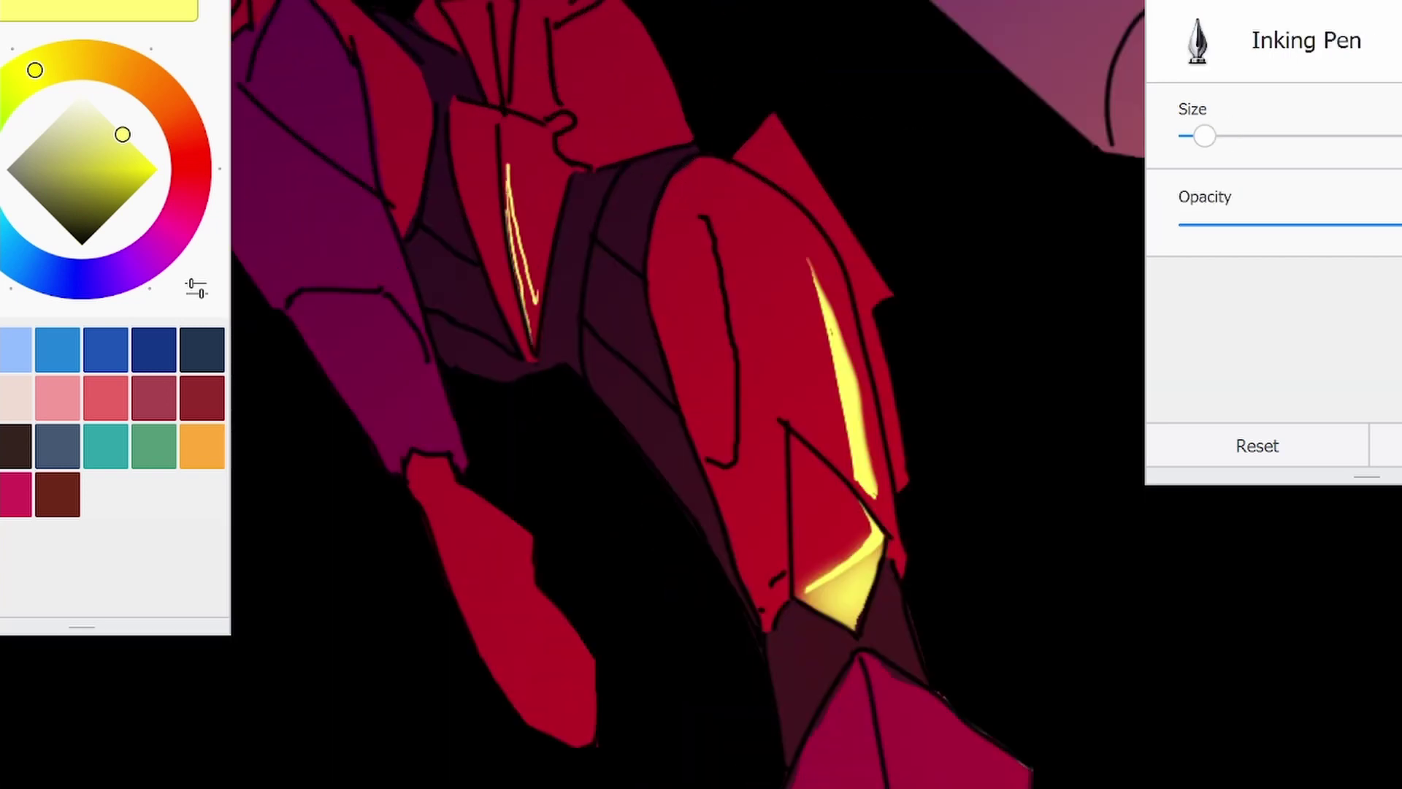
scroll(601, 429, down, 4)
scroll(601, 429, up, 5)
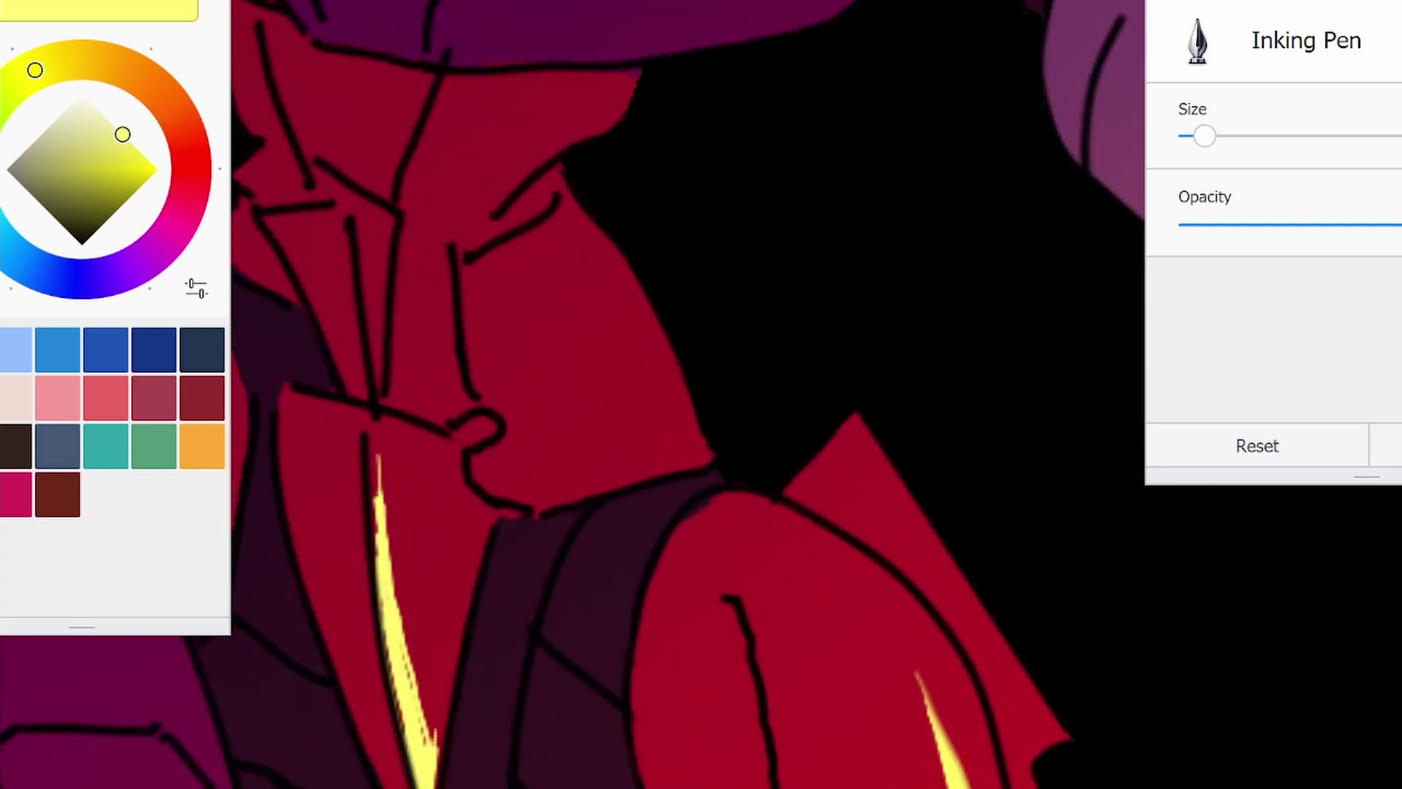
Paint yellow highlights on the red waist armour, one at the hip and one just below the chest plate
drag(597, 446, 601, 430)
scroll(601, 429, down, 4)
scroll(601, 244, up, 5)
drag(574, 121, 601, 244)
scroll(601, 244, down, 4)
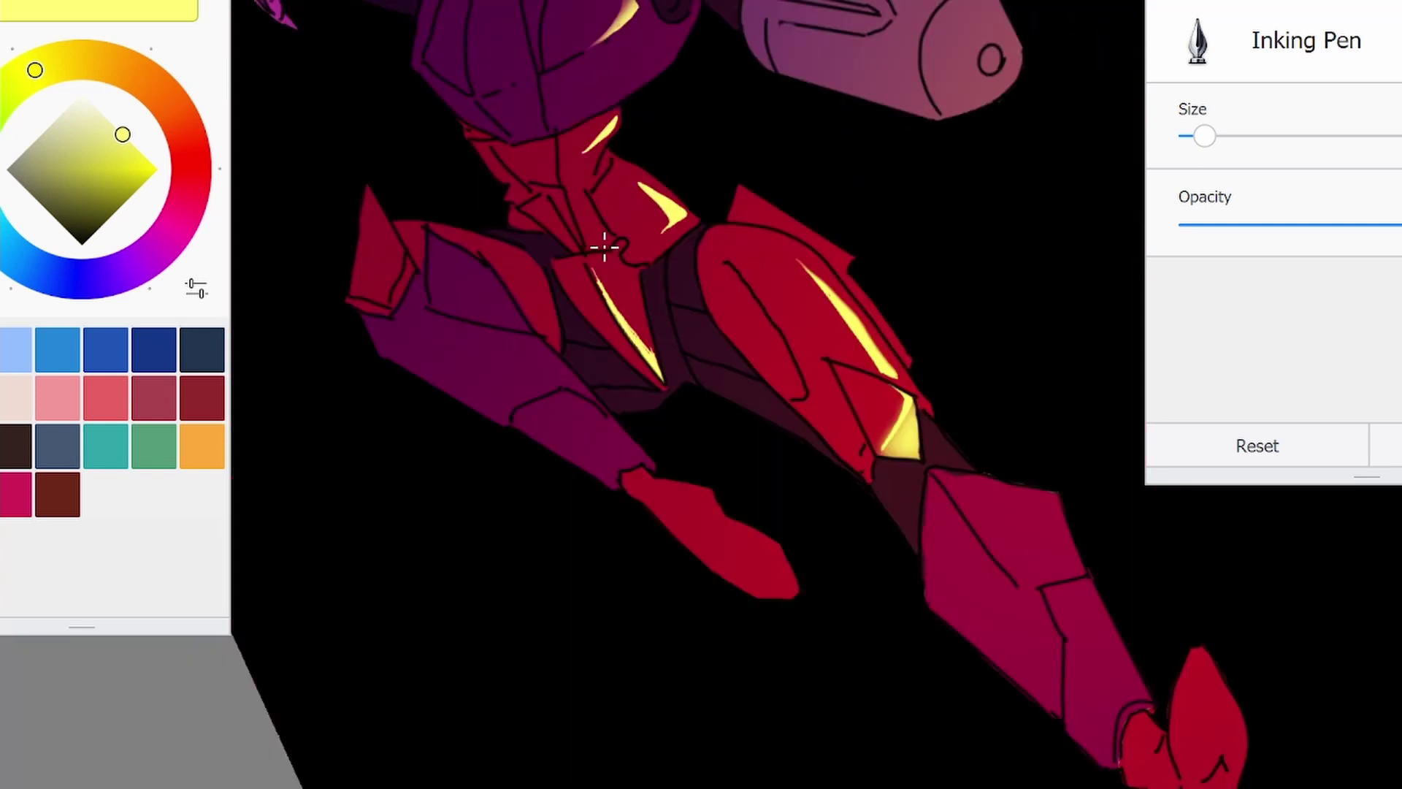
Undo the last stroke and refine the yellow highlight on the central groin plate into a smooth sliver
scroll(605, 248, up, 5)
key(ctrl+z)
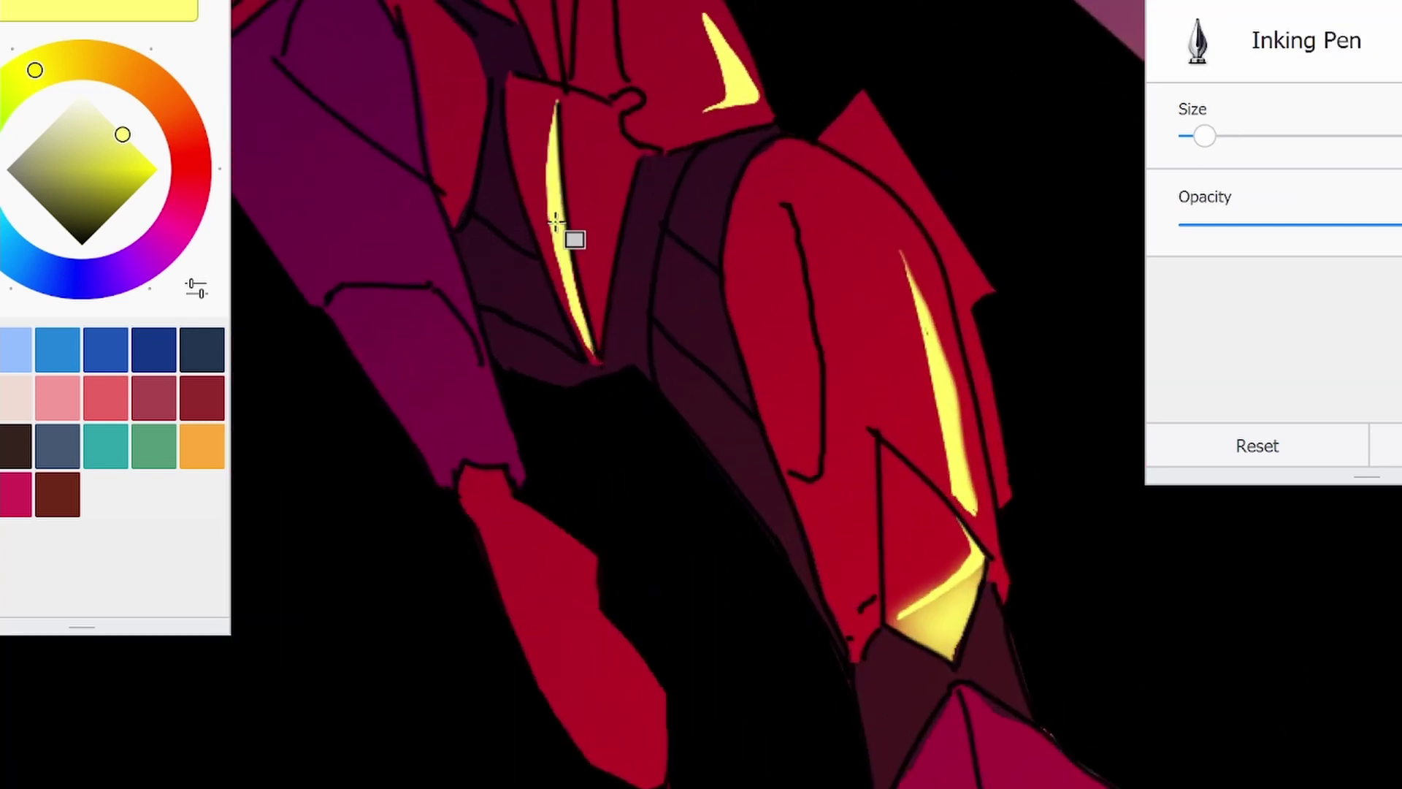
scroll(557, 221, down, 4)
Paint pointed yellow highlights on the chest armour where the centre seam crosses the horizontal seam
scroll(496, 177, up, 5)
drag(496, 177, 563, 220)
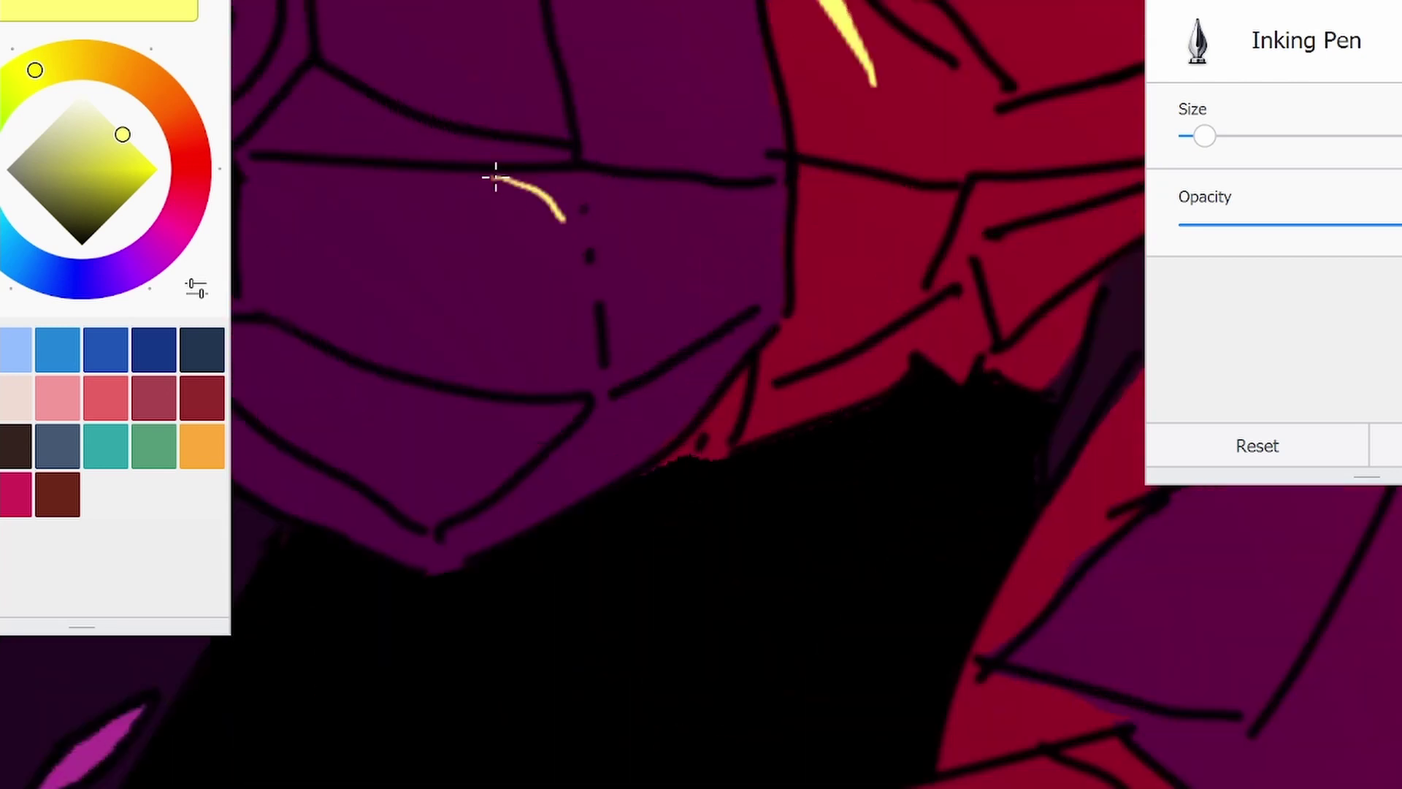
drag(453, 172, 598, 369)
scroll(538, 205, down, 2)
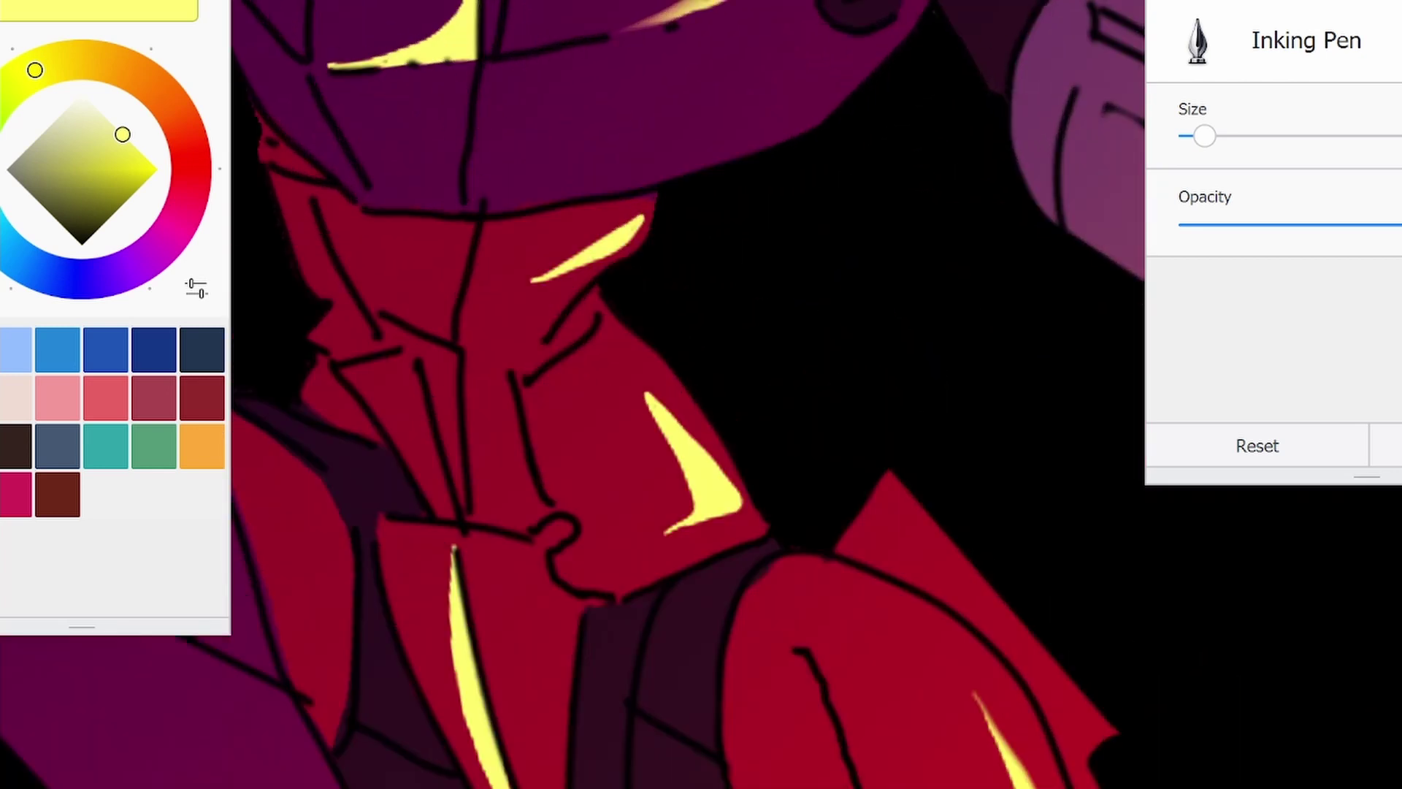
scroll(556, 394, down, 2)
drag(511, 146, 555, 307)
scroll(555, 394, down, 4)
scroll(555, 394, up, 4)
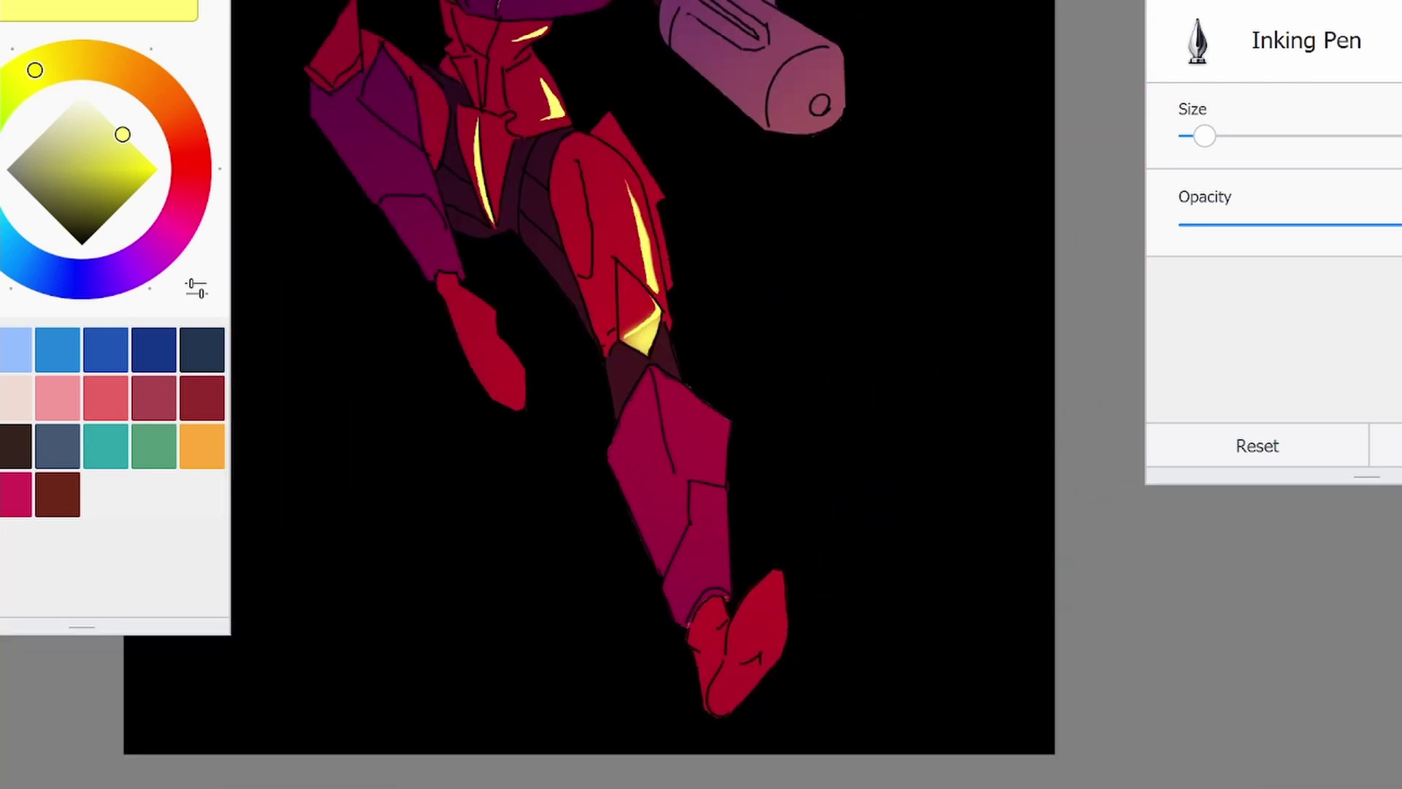
Fade the tips and edges of the yellow chest highlights with the Soft Eraser
scroll(584, 394, down, 1)
scroll(584, 394, up, 3)
key(e)
scroll(463, 272, up, 2)
drag(463, 272, 337, 154)
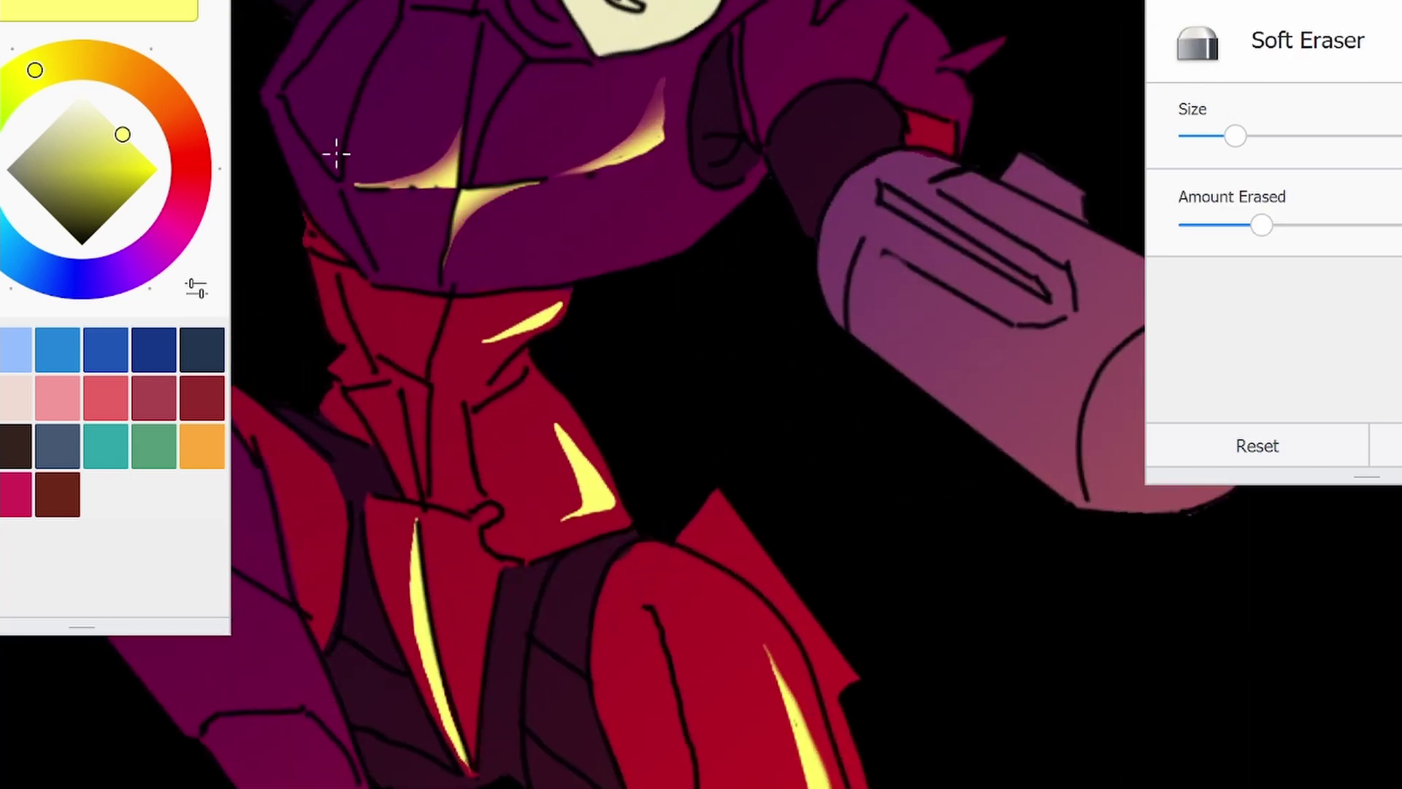
Soften the yellow highlights on the waist, groin, thigh and knee plates with the Soft Eraser
scroll(707, 389, down, 3)
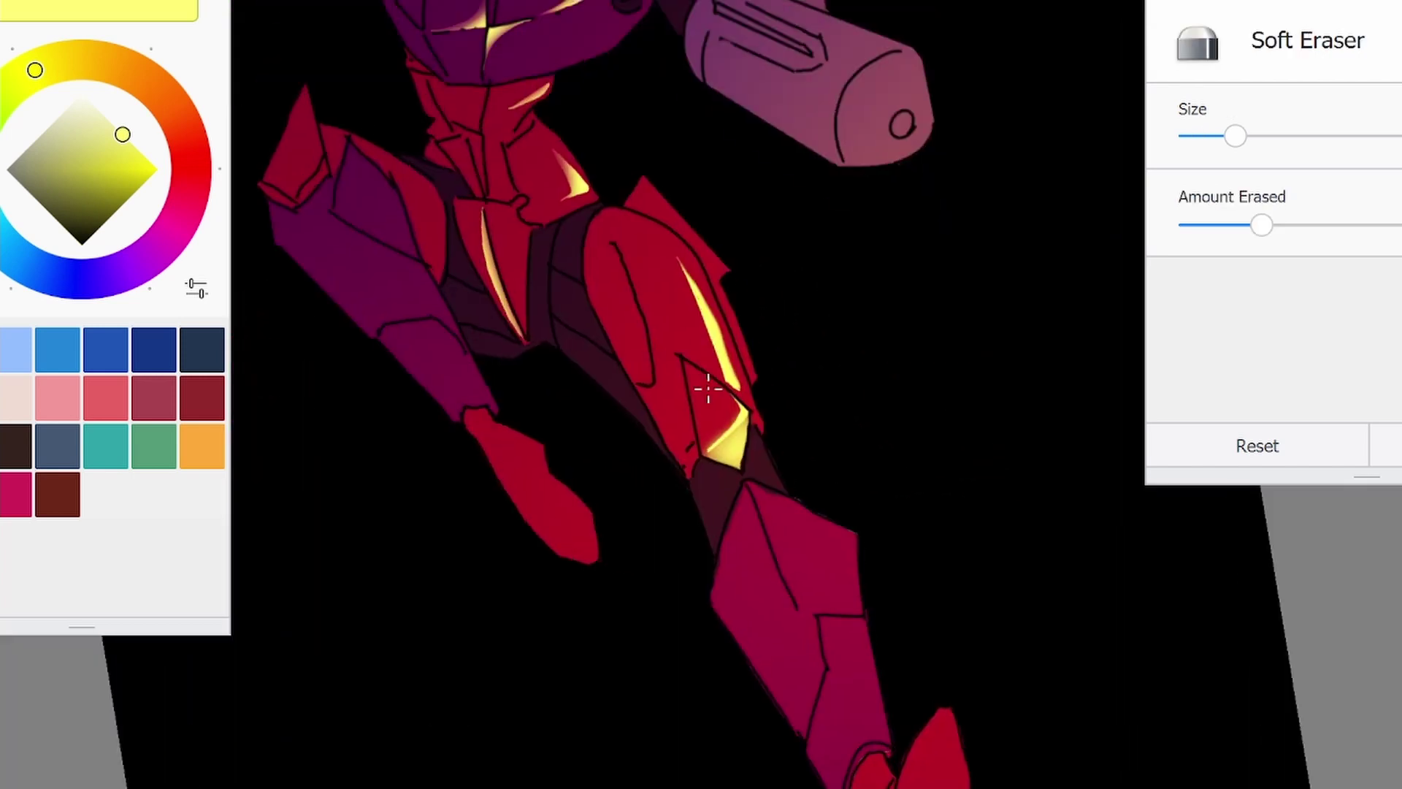
scroll(716, 460, down, 4)
scroll(717, 460, up, 3)
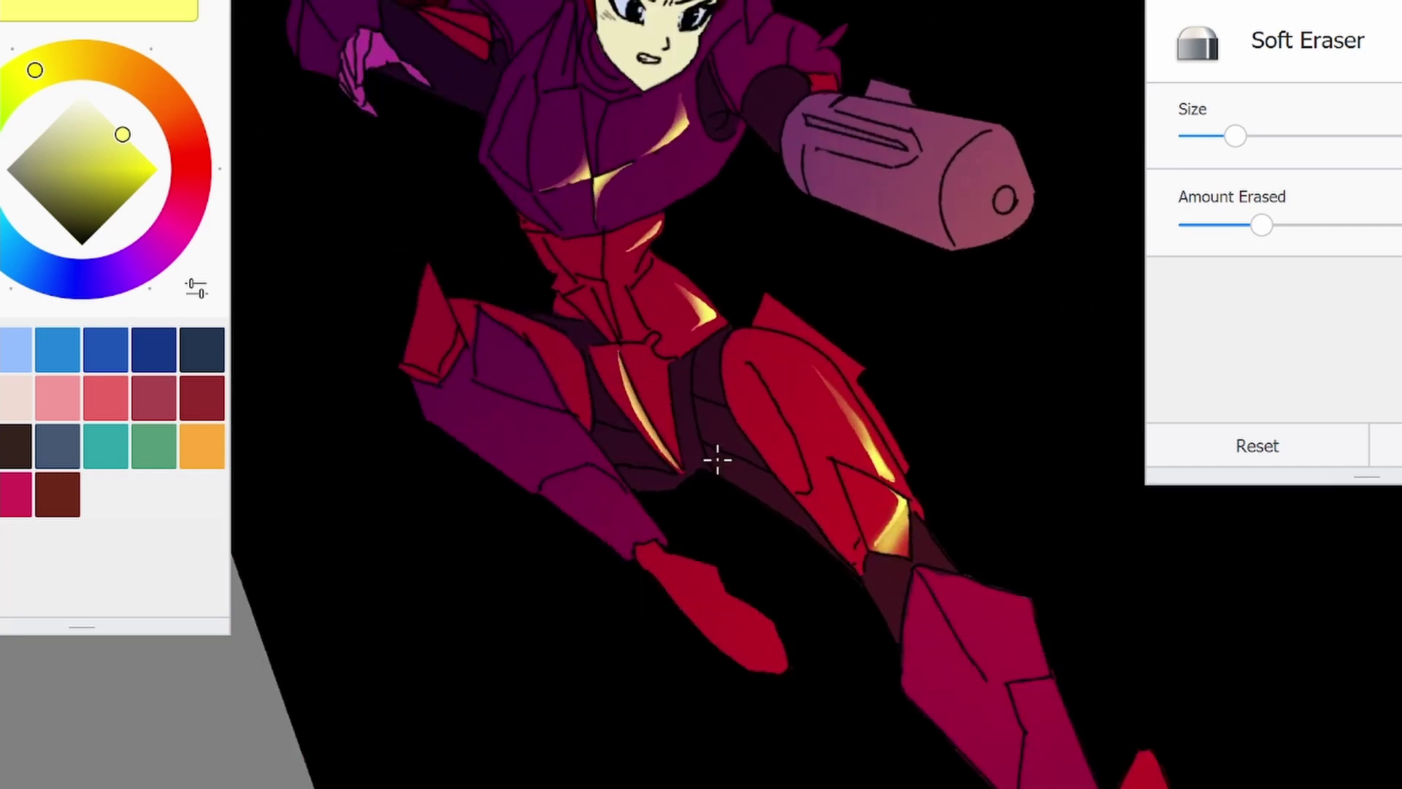
scroll(716, 460, down, 3)
Choose a dark purple and paint a shadow down the far side of the chest armour with the Inking Pen
key(e)
scroll(715, 458, up, 4)
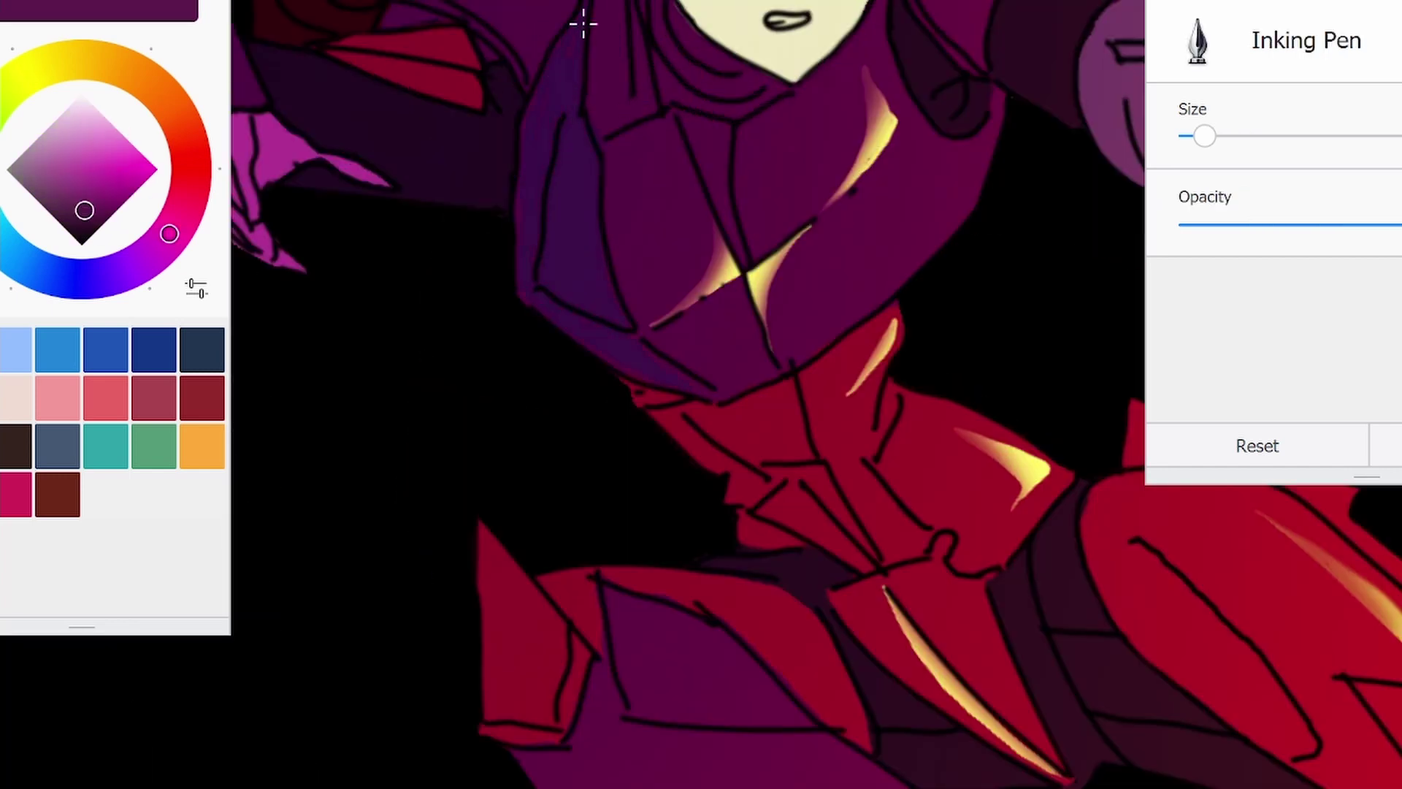
scroll(482, 43, down, 4)
Extend the purple shadow down the side of the red waist armour
scroll(479, 37, up, 3)
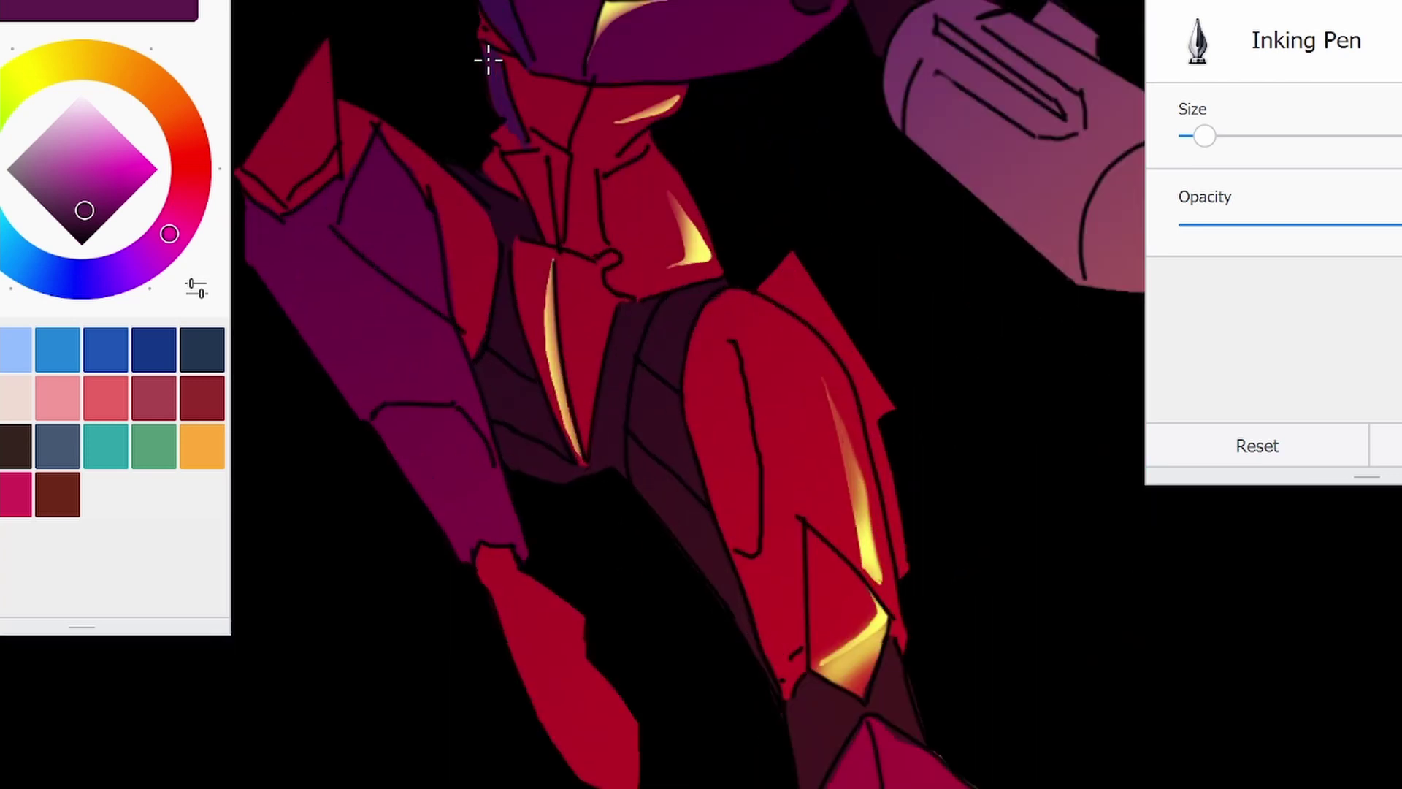
scroll(489, 56, down, 3)
scroll(476, 7, up, 4)
scroll(447, 176, down, 4)
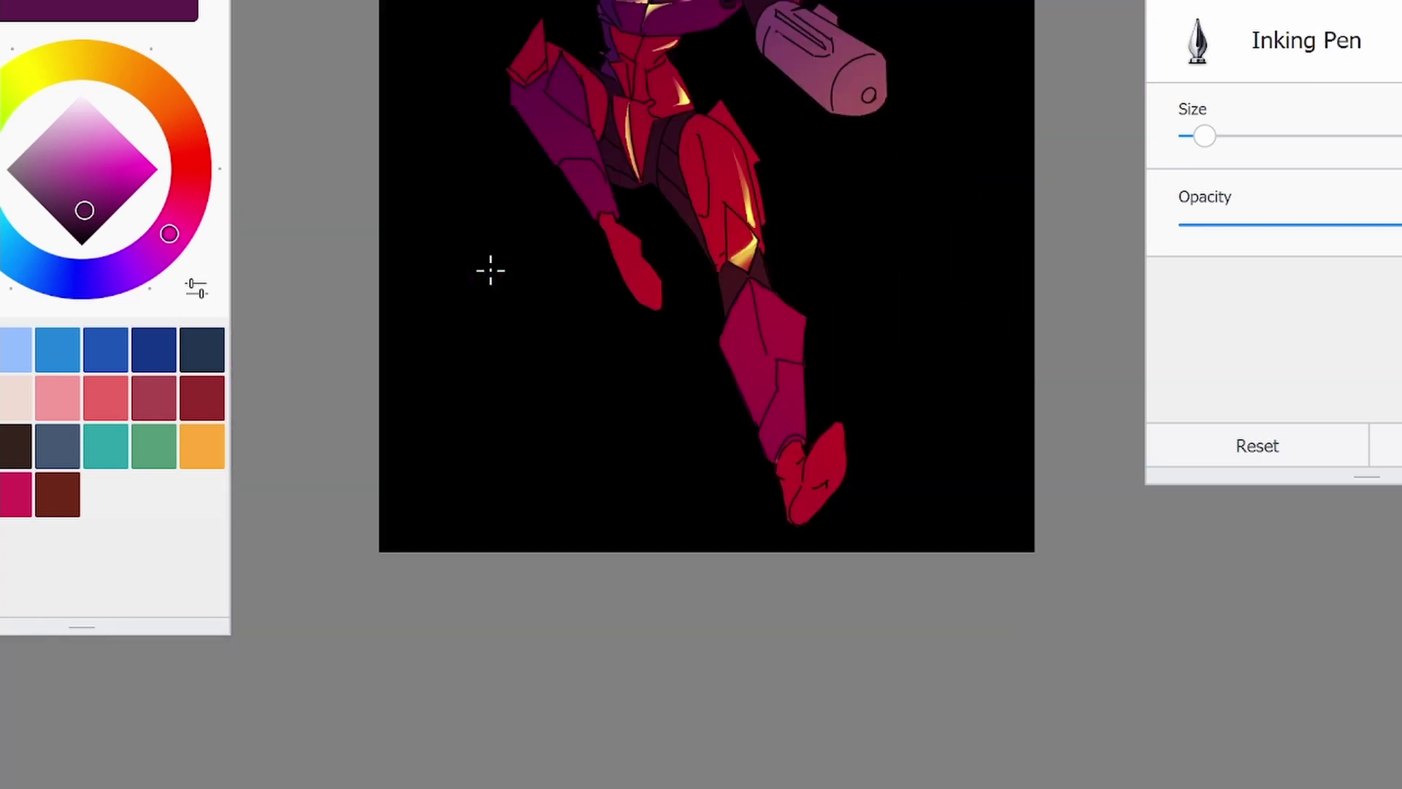
scroll(489, 270, up, 4)
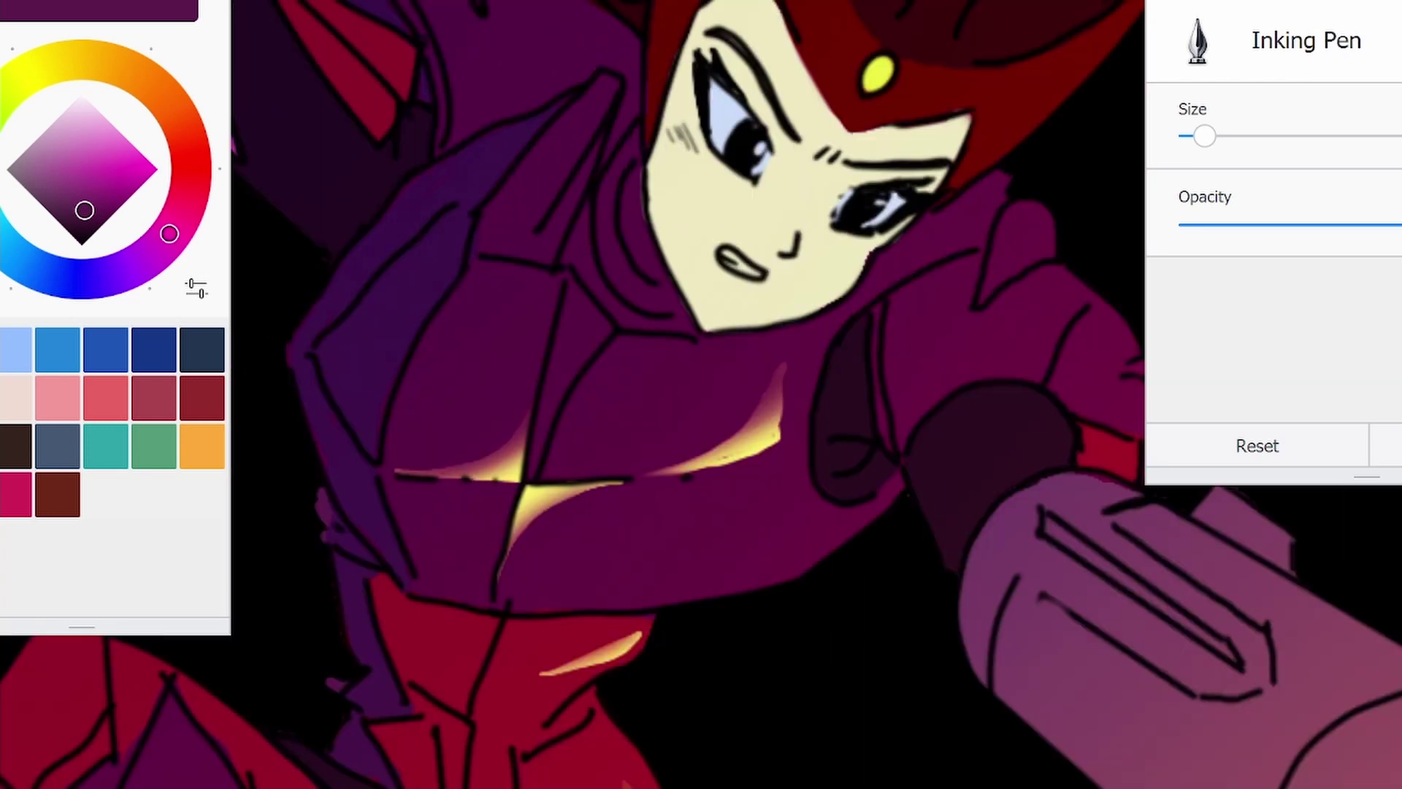
Sample very dark purple shades from the figure's upper armour
alt+click(639, 186)
scroll(634, 141, down, 4)
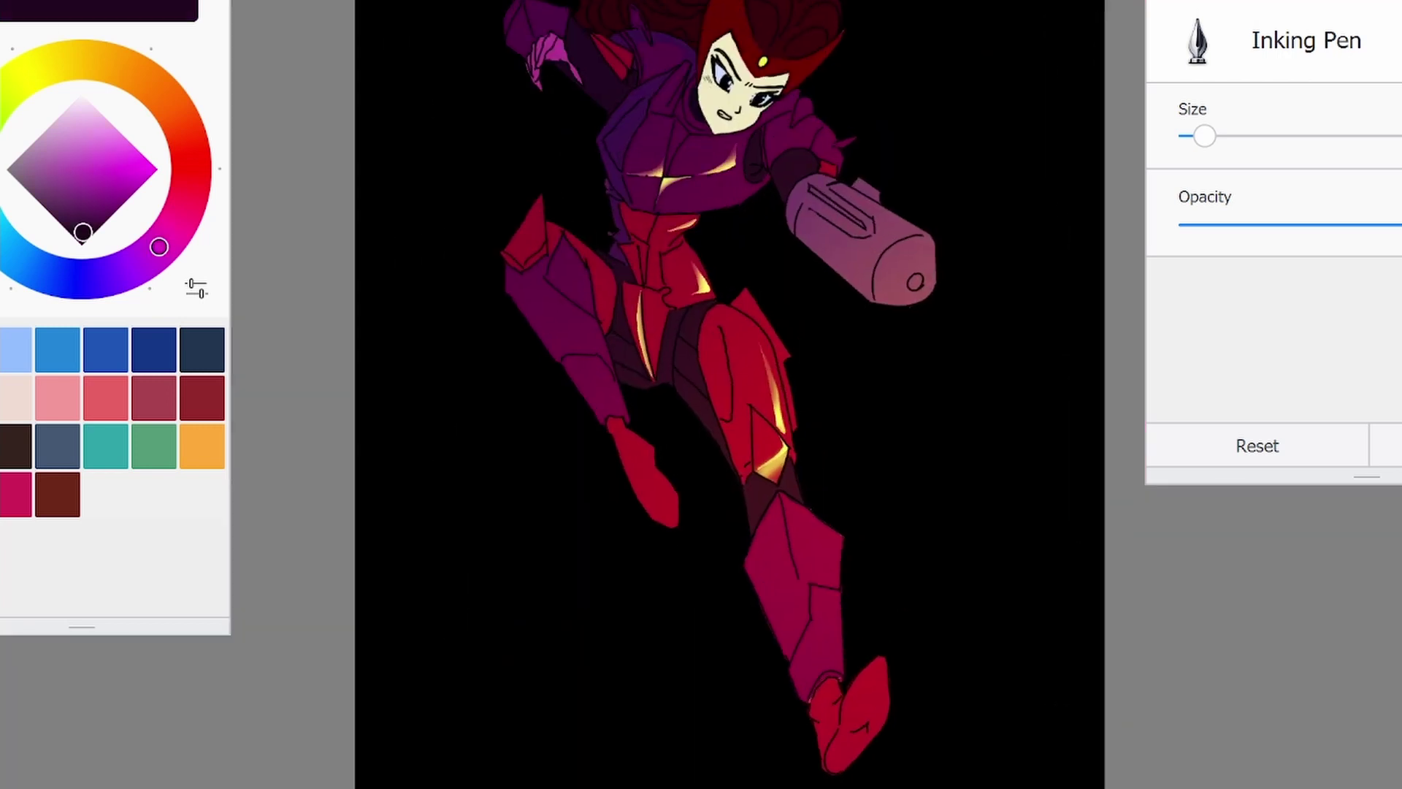
alt+click(616, 119)
scroll(617, 119, up, 4)
alt+click(502, 210)
scroll(804, 219, down, 4)
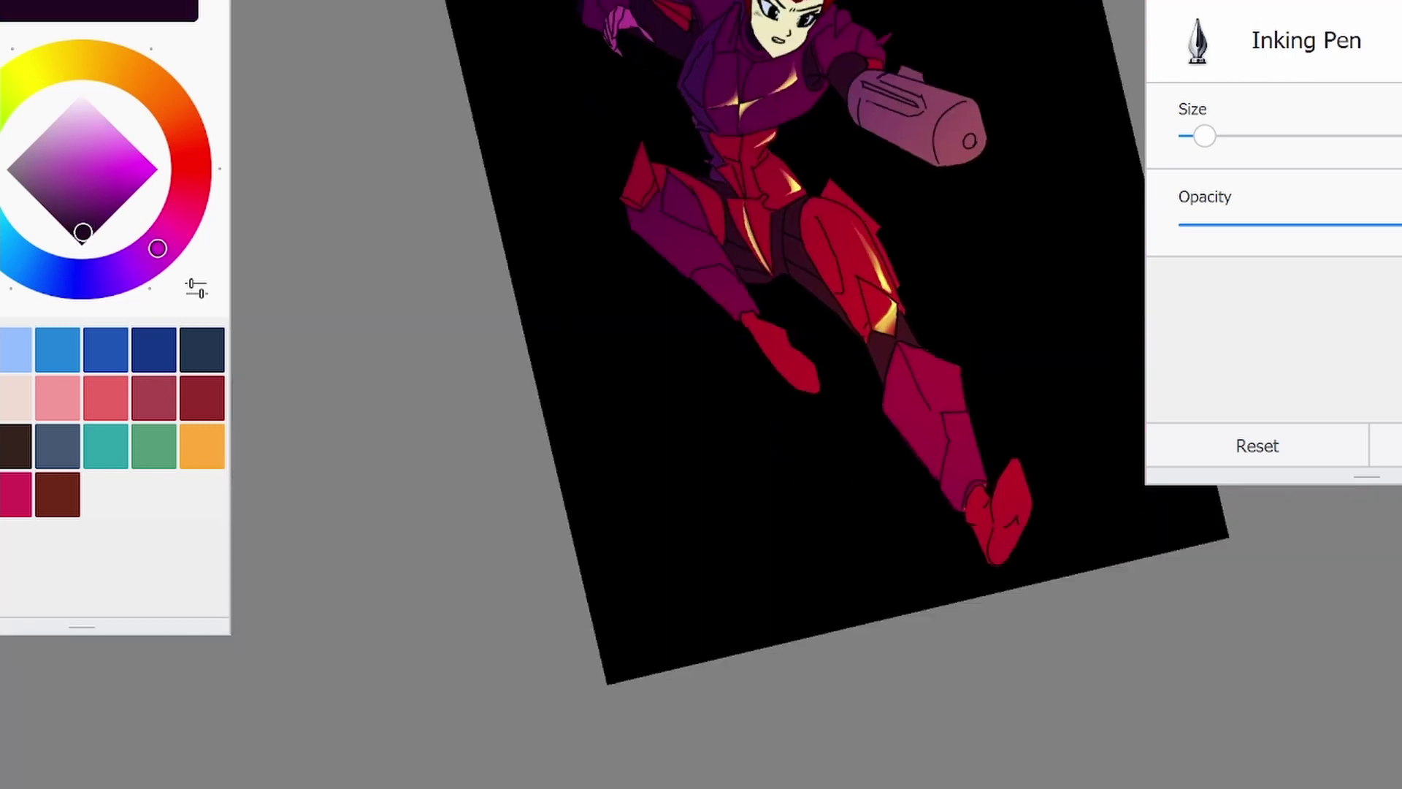
Sample a deep violet and shade the outer side of the bent leg's knee guard and upper shin
alt+click(782, 376)
scroll(731, 438, up, 4)
drag(482, 88, 504, 270)
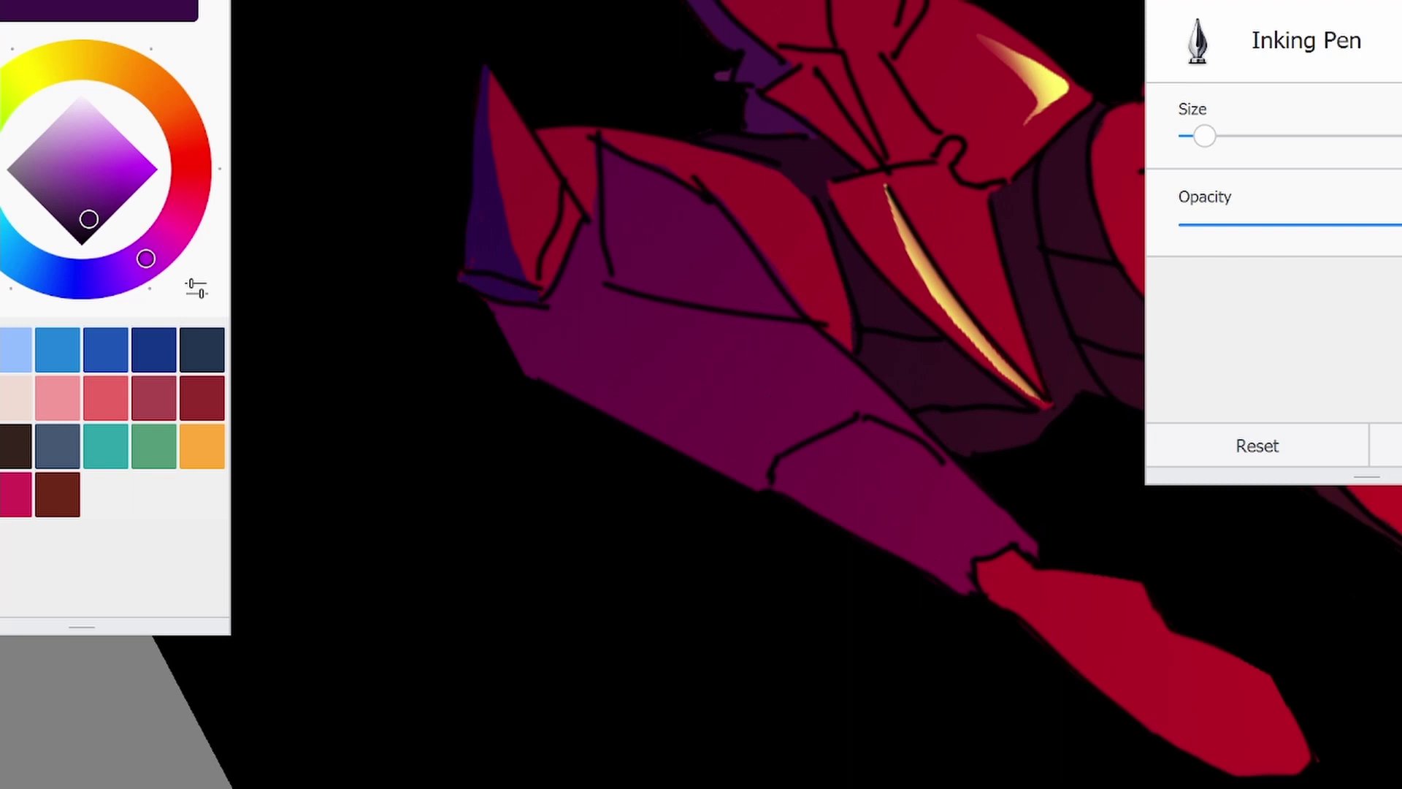
scroll(730, 365, down, 4)
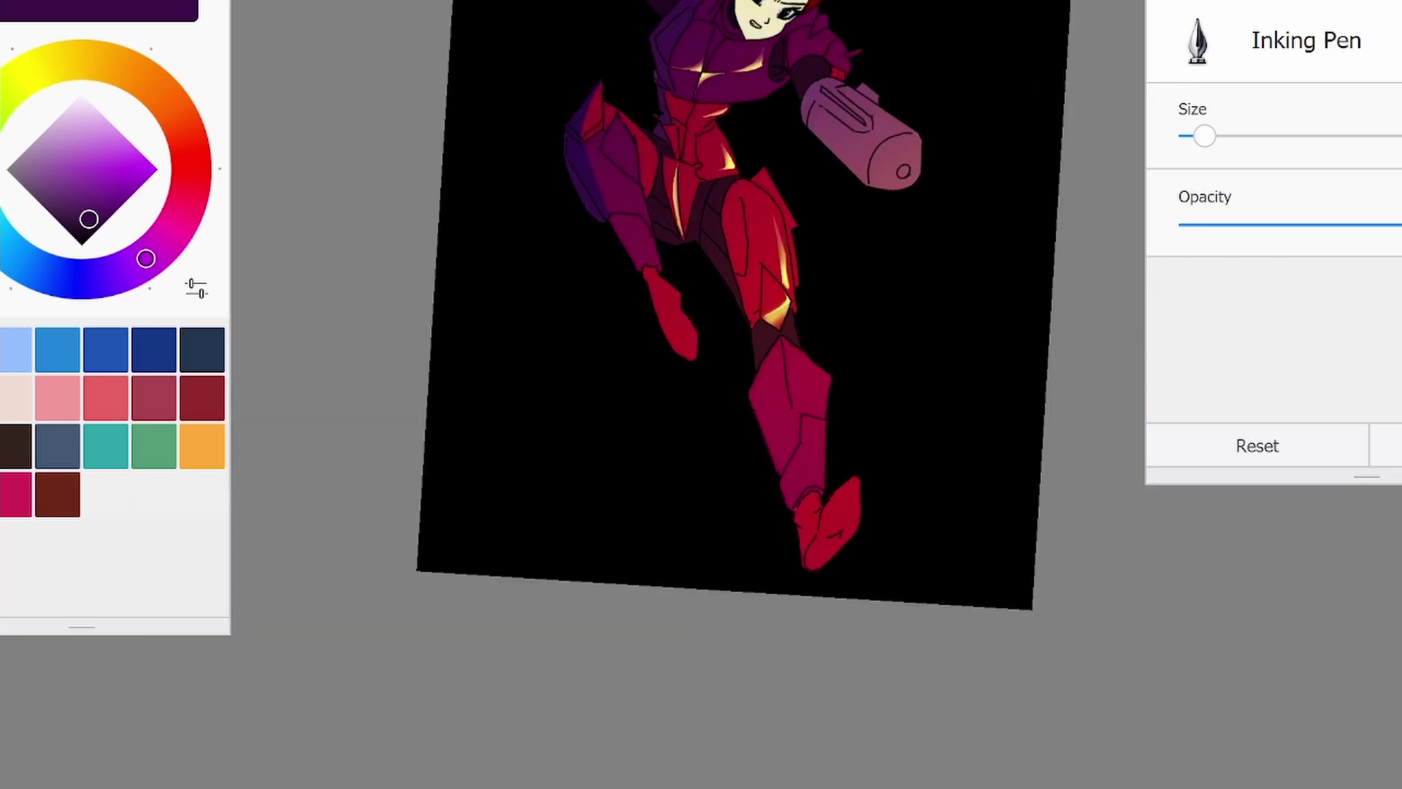
Paint violet shadows along the waist creases, groin plates and the bent leg's lower shin
scroll(716, 117, up, 4)
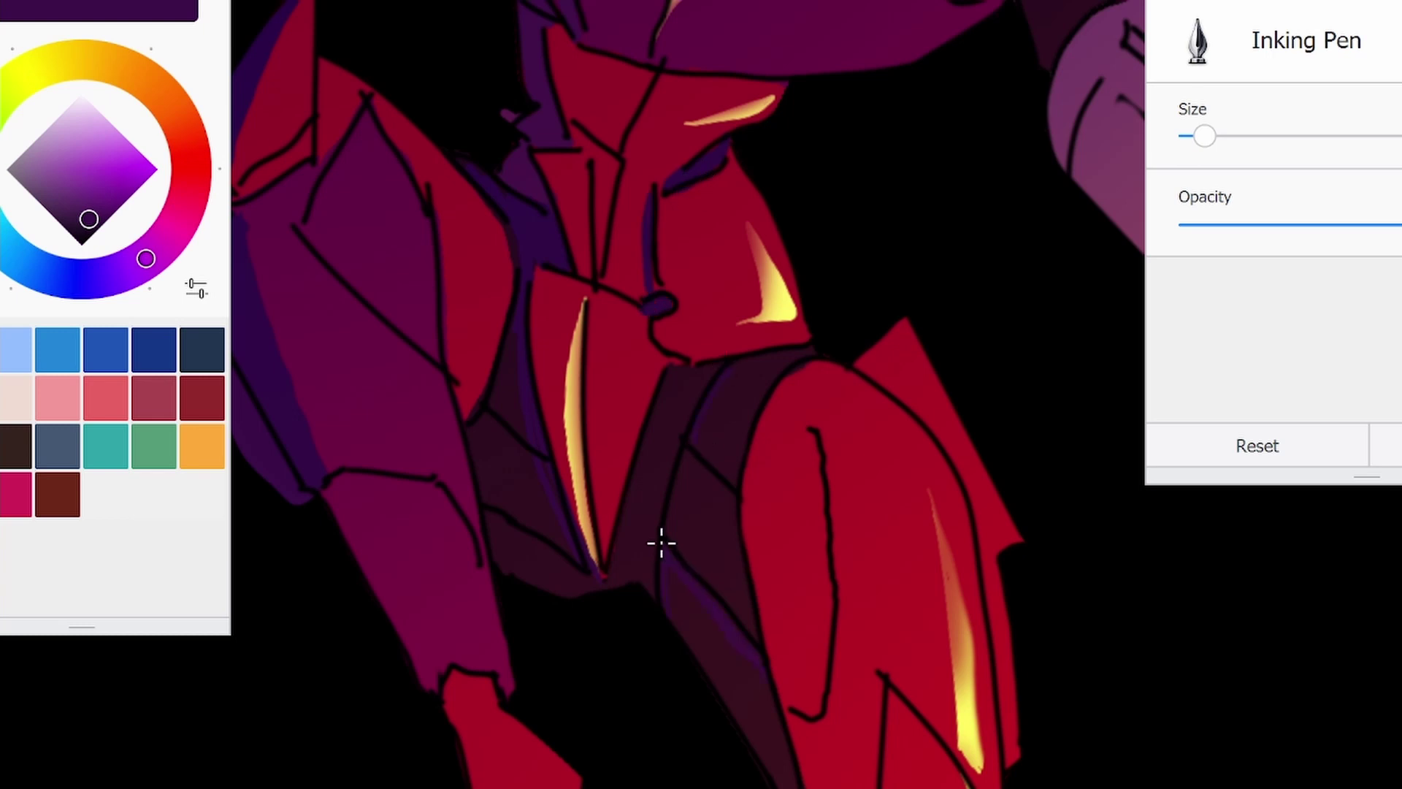
drag(350, 485, 460, 690)
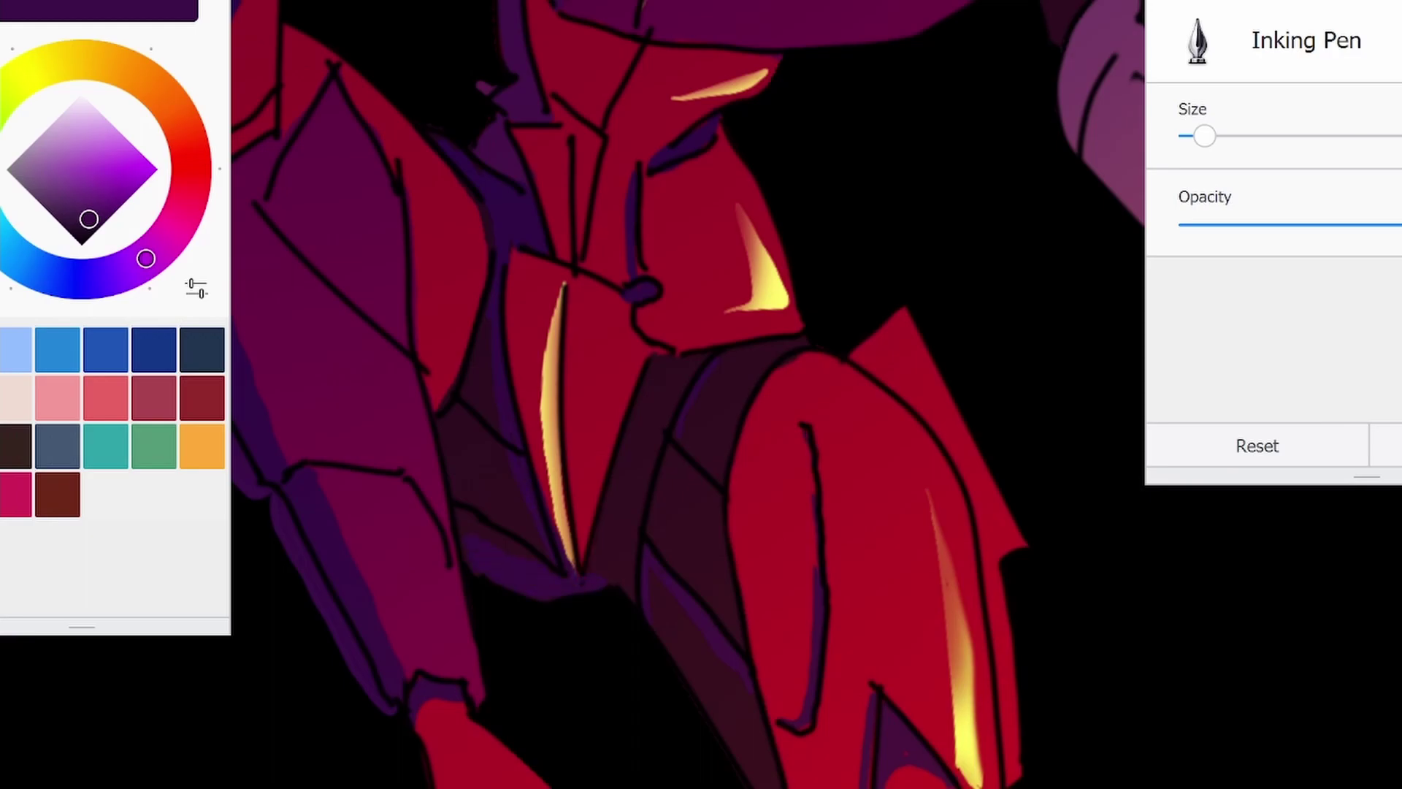
scroll(701, 395, down, 5)
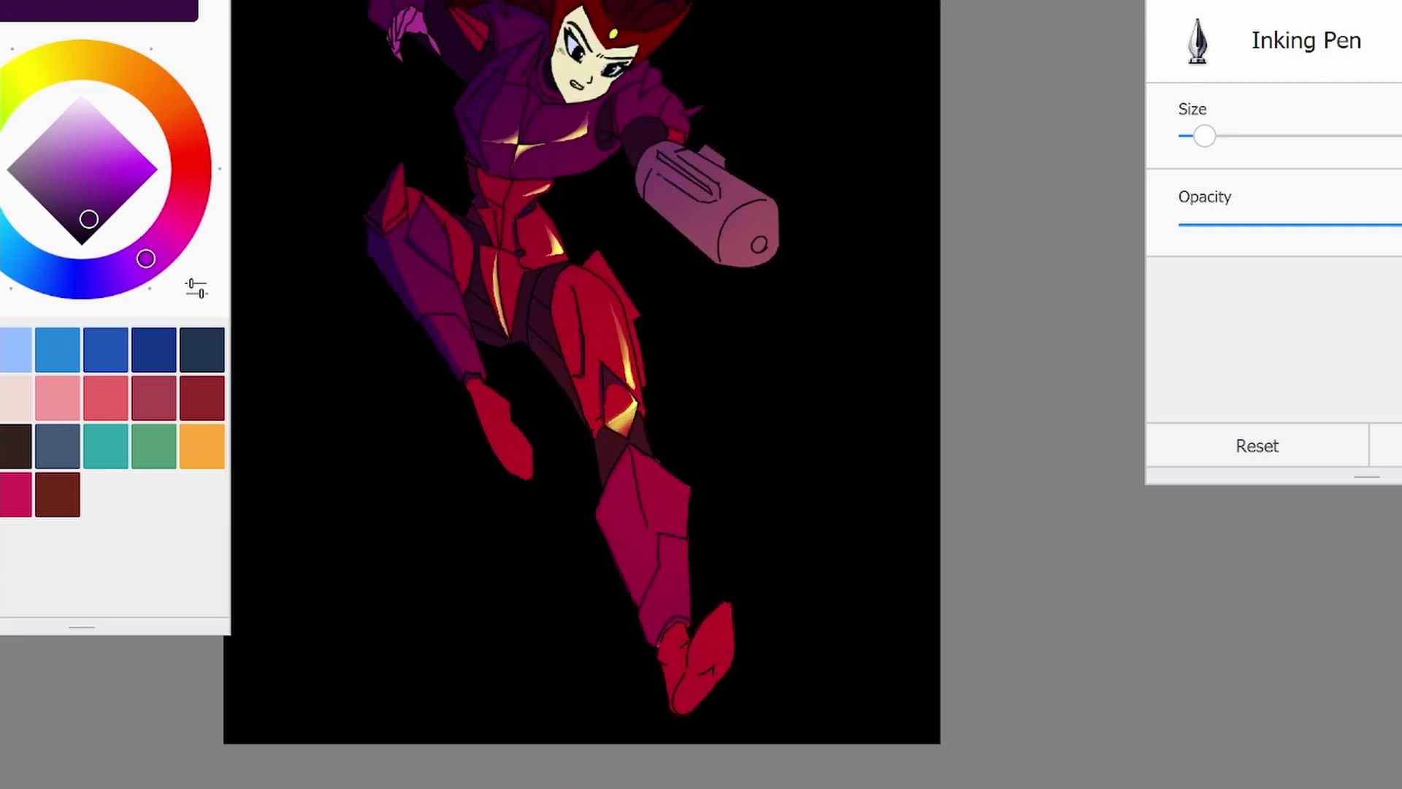
Paint violet shadows on the collar under the chin and on the shoulder armour above the gun arm
scroll(657, 219, up, 5)
scroll(701, 394, down, 5)
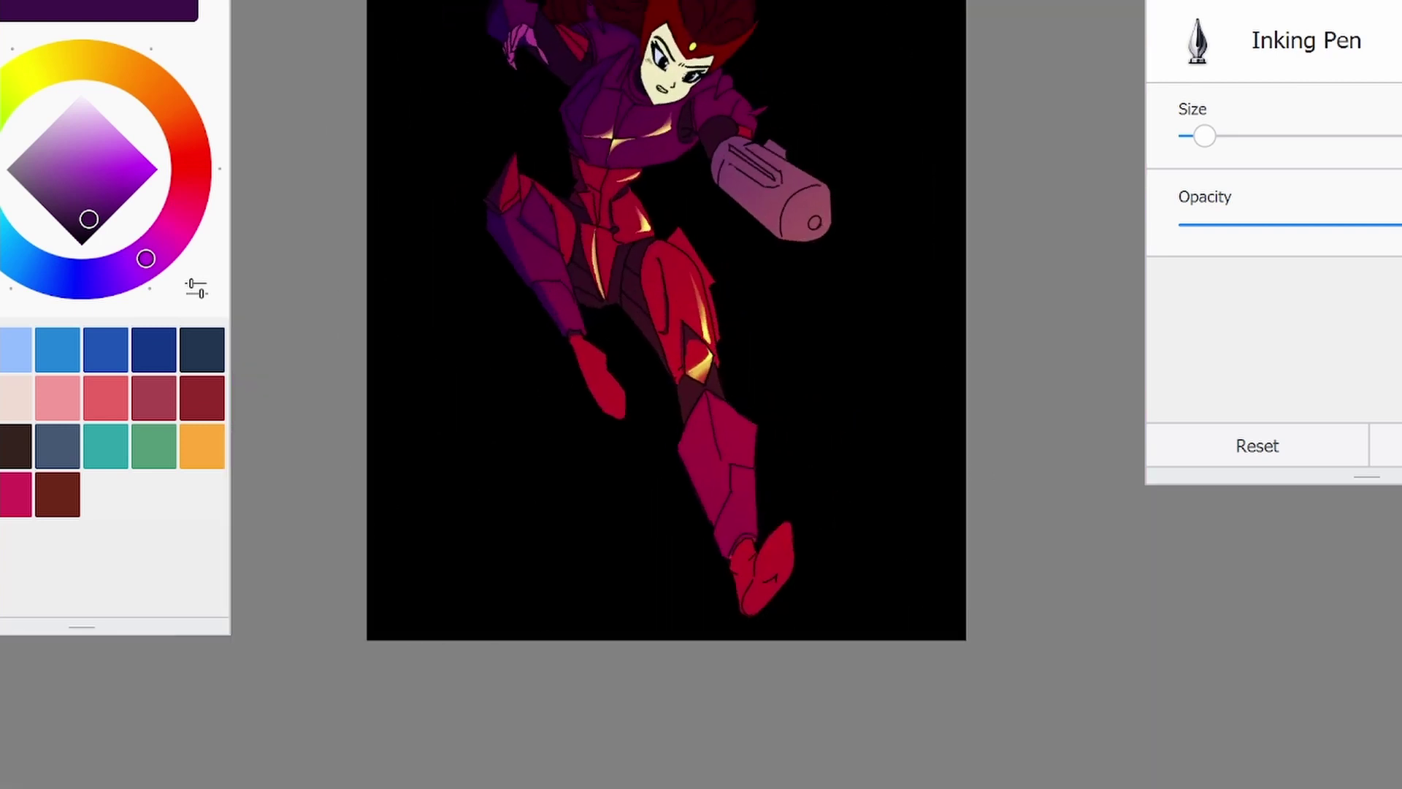
scroll(595, 244, up, 6)
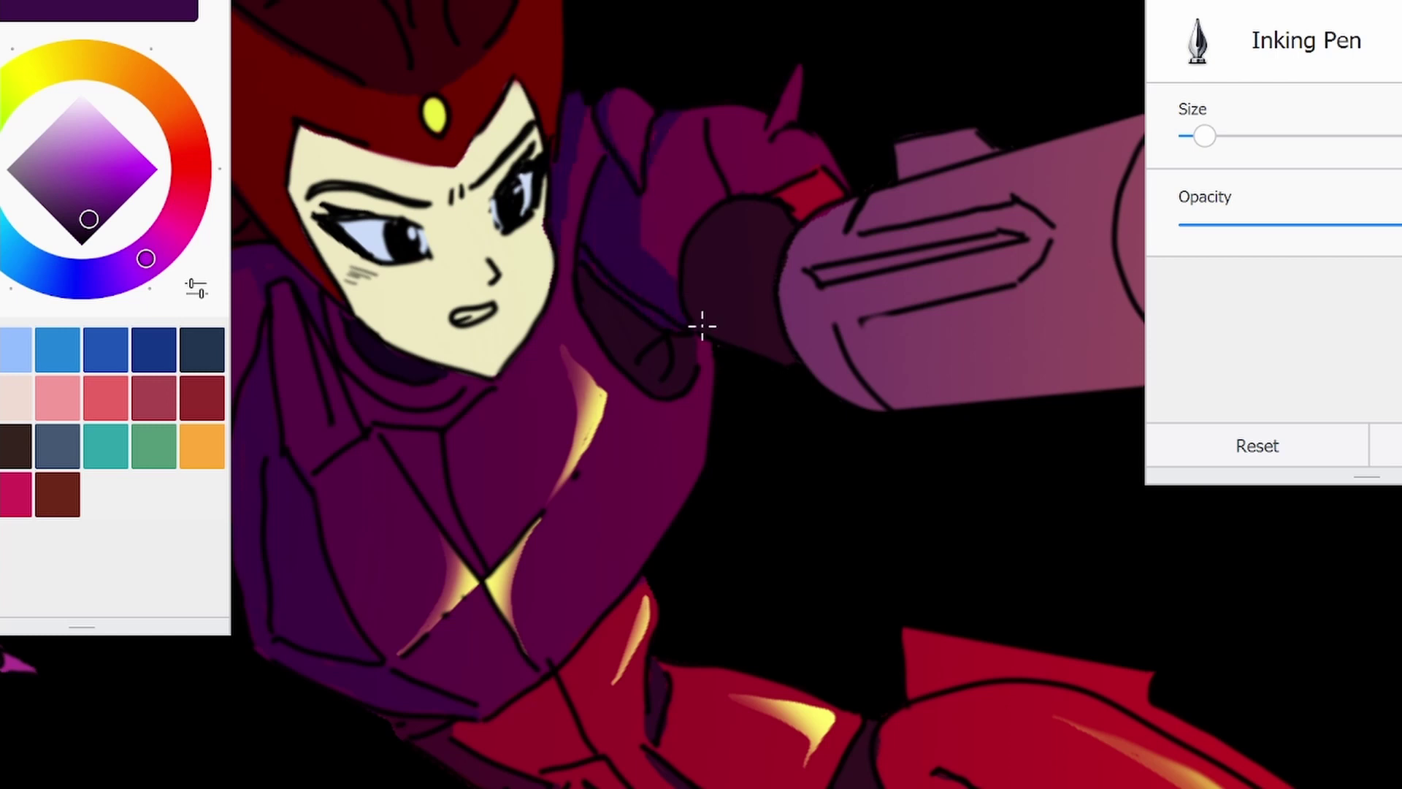
scroll(702, 326, down, 5)
Erase the stray colour along the edges of the straight leg's shin guard and boot with the Hard Eraser
scroll(628, 379, up, 6)
click(730, 409)
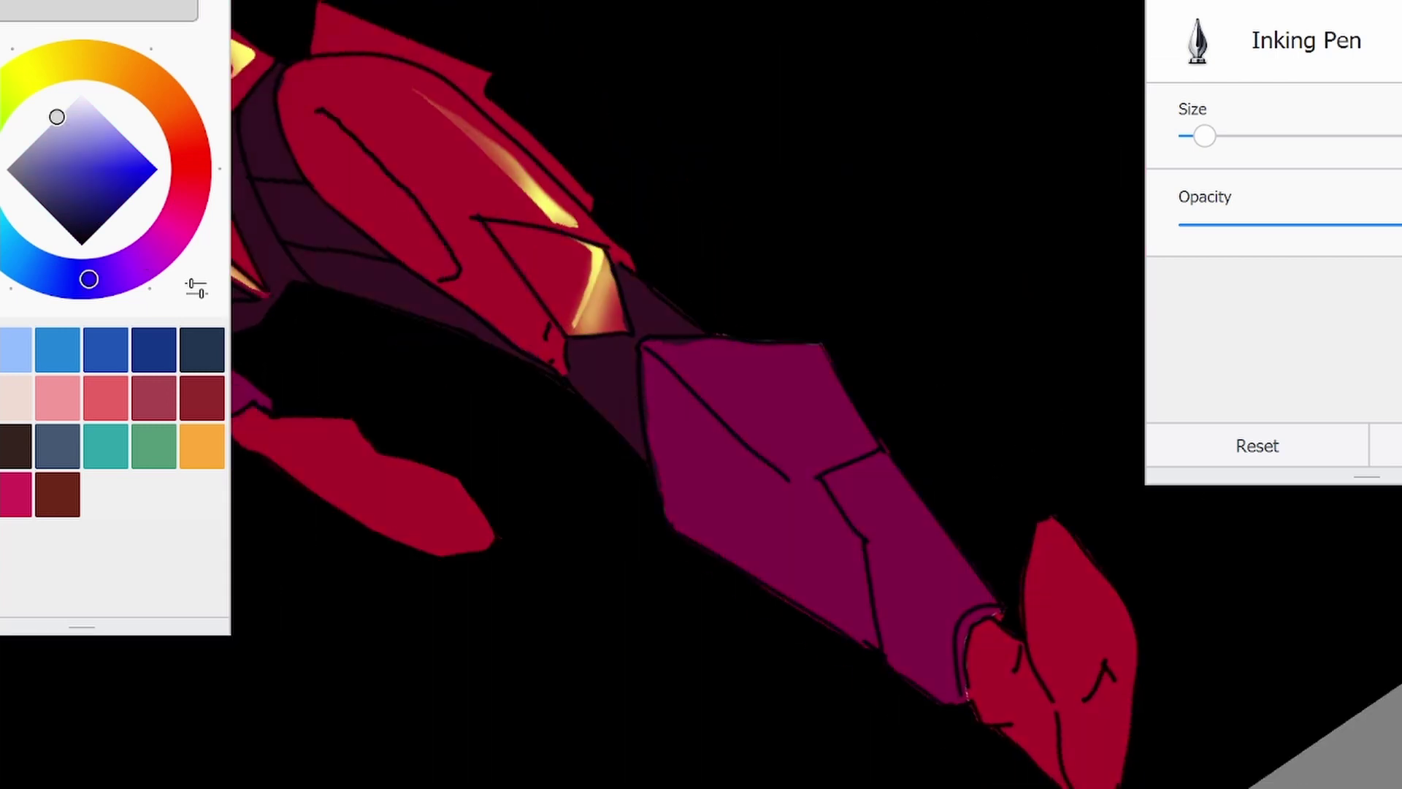
scroll(731, 438, up, 5)
key(e)
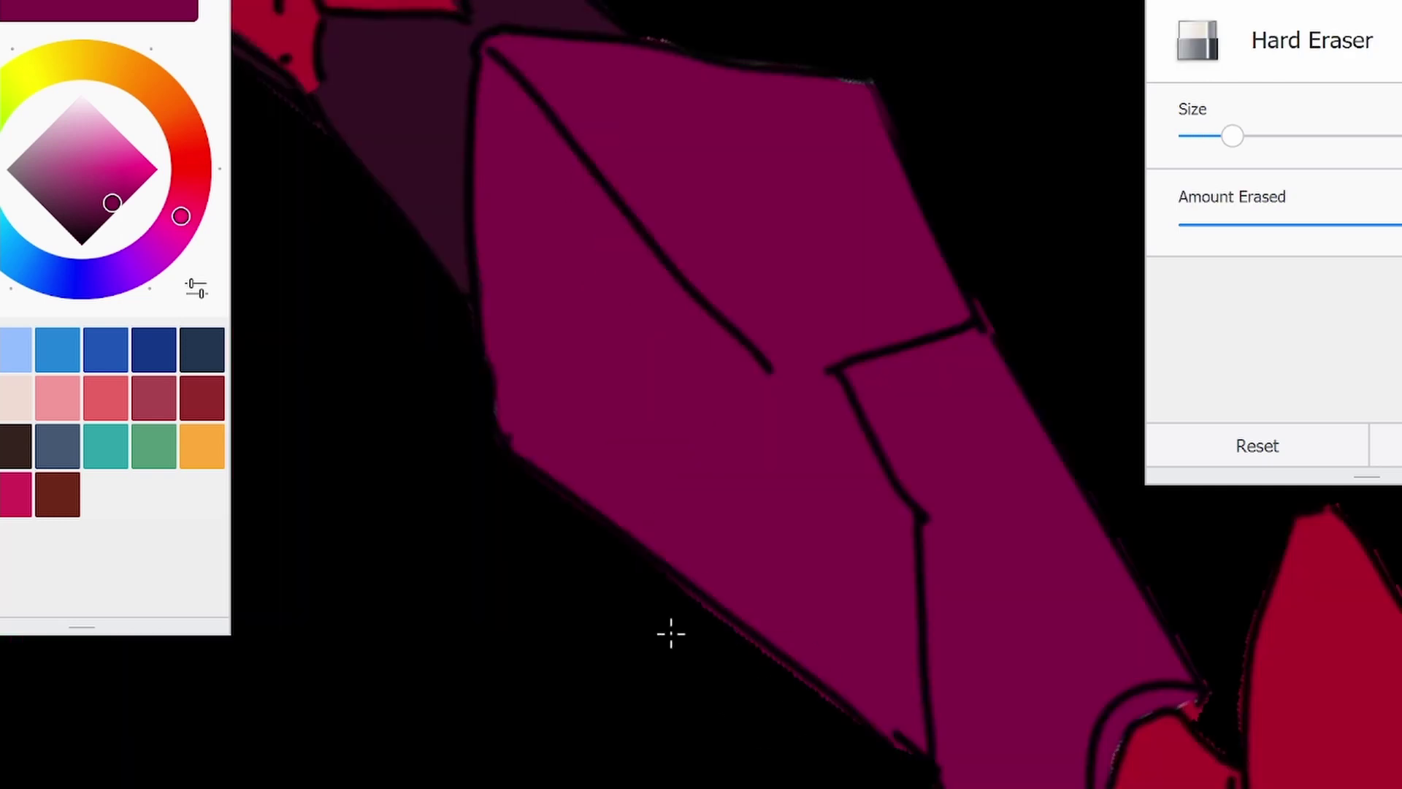
scroll(544, 382, down, 4)
drag(502, 771, 895, 193)
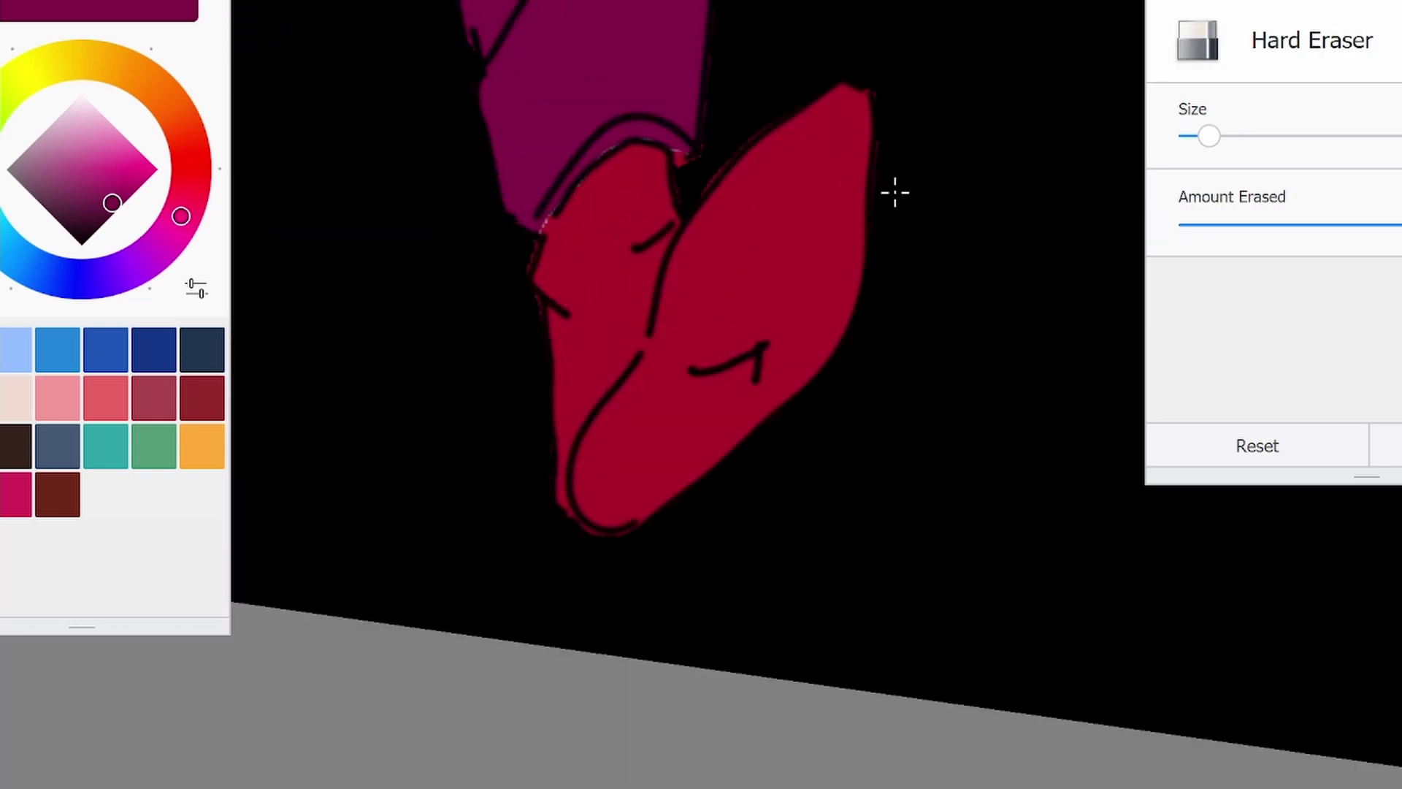
key(e)
key(e)
drag(540, 241, 536, 292)
key(e)
key(Home)
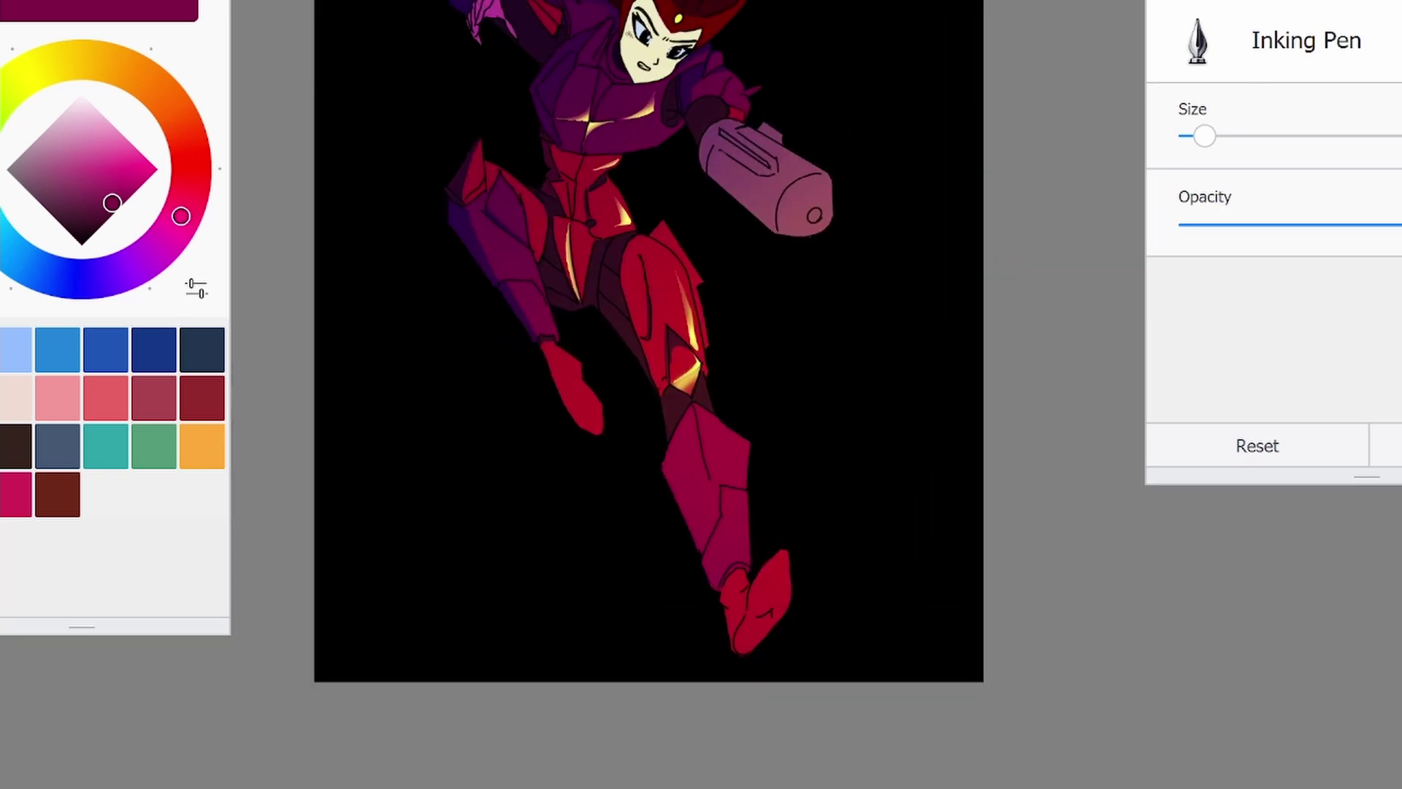
Try airbrushing a purple shadow down the outer side of the face, and undo it
key(a)
mouse_move(182, 216)
mouse_down()
mouse_move(183, 132)
mouse_move(175, 222)
mouse_up()
scroll(658, 219, up, 5)
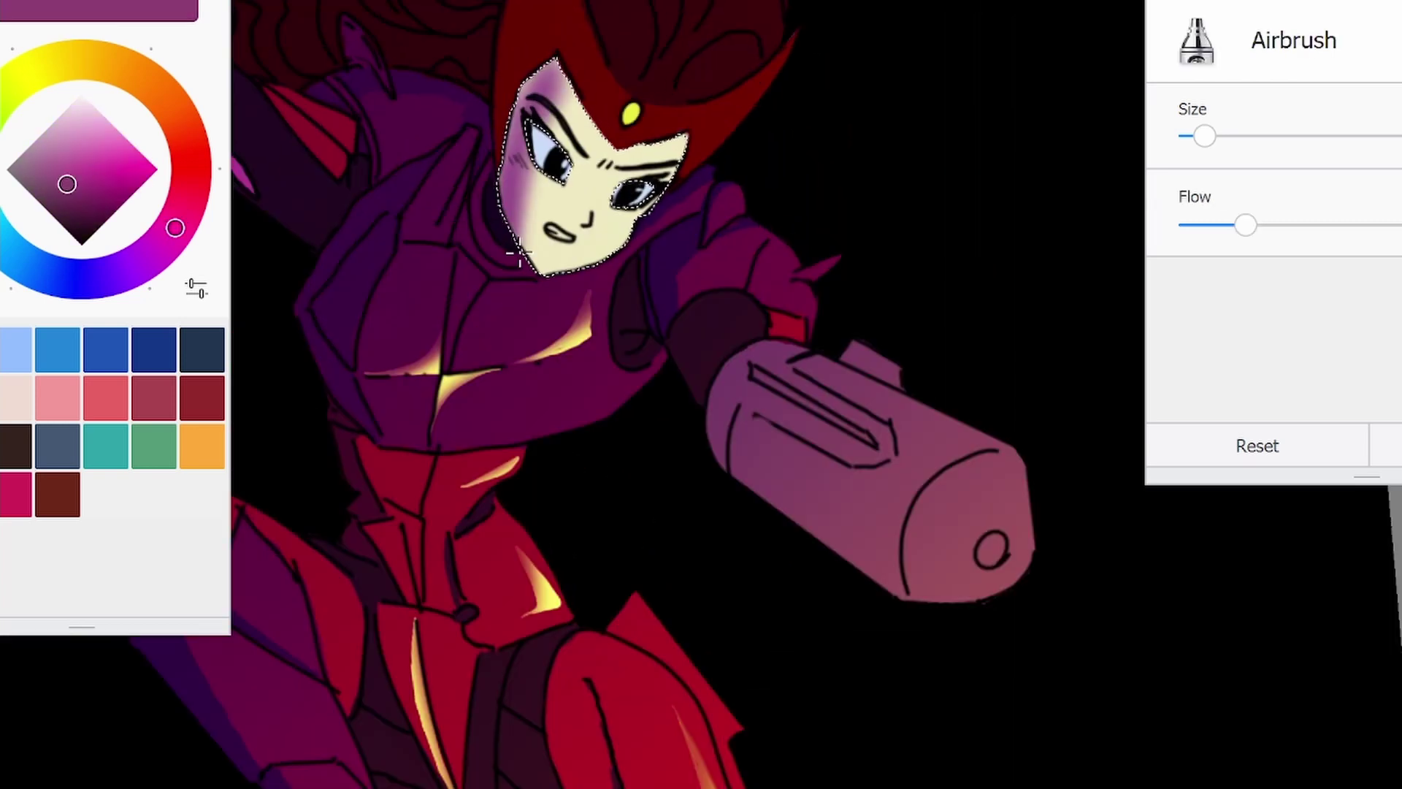
click(116, 133)
key(ctrl+z)
key(ctrl+z)
key(ctrl+z)
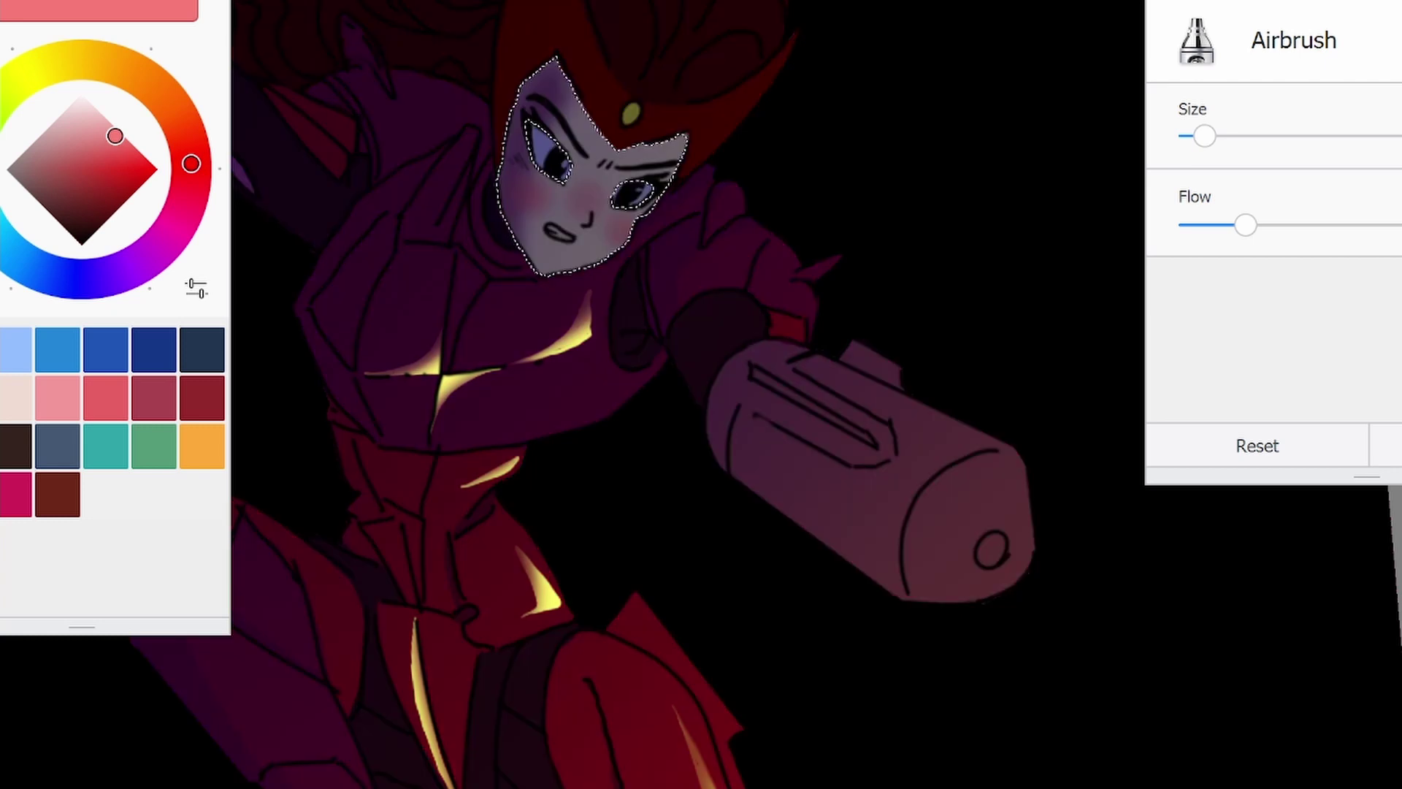
Airbrush a blue-violet shadow on the outer side of the face and a pink-red blush on the cheeks and nose
click(120, 272)
drag(511, 160, 523, 245)
drag(526, 197, 544, 219)
drag(606, 211, 632, 245)
drag(570, 189, 603, 223)
Ink small pale yellow and white highlights on the face
click(55, 63)
click(89, 111)
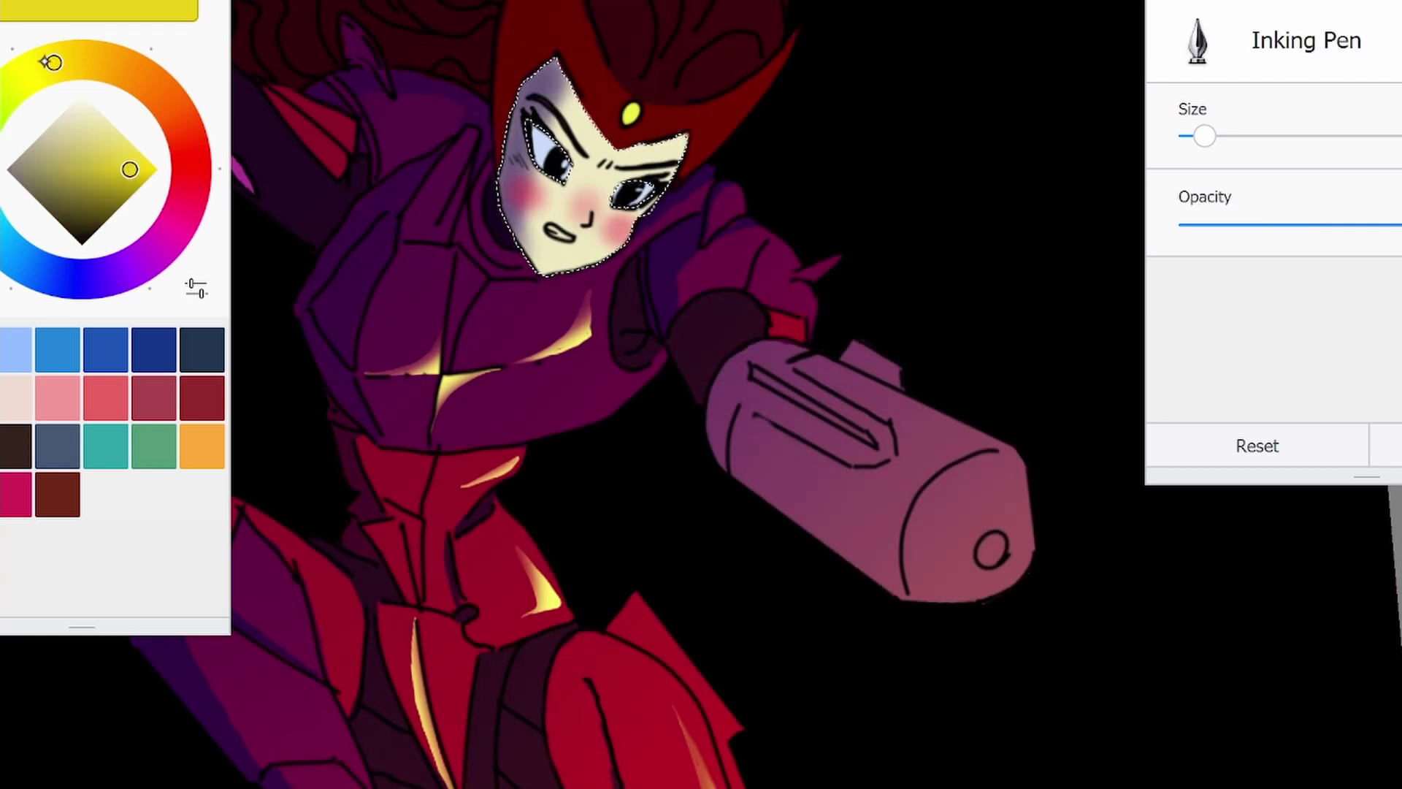
scroll(570, 219, up, 3)
scroll(687, 395, down, 3)
scroll(687, 395, up, 4)
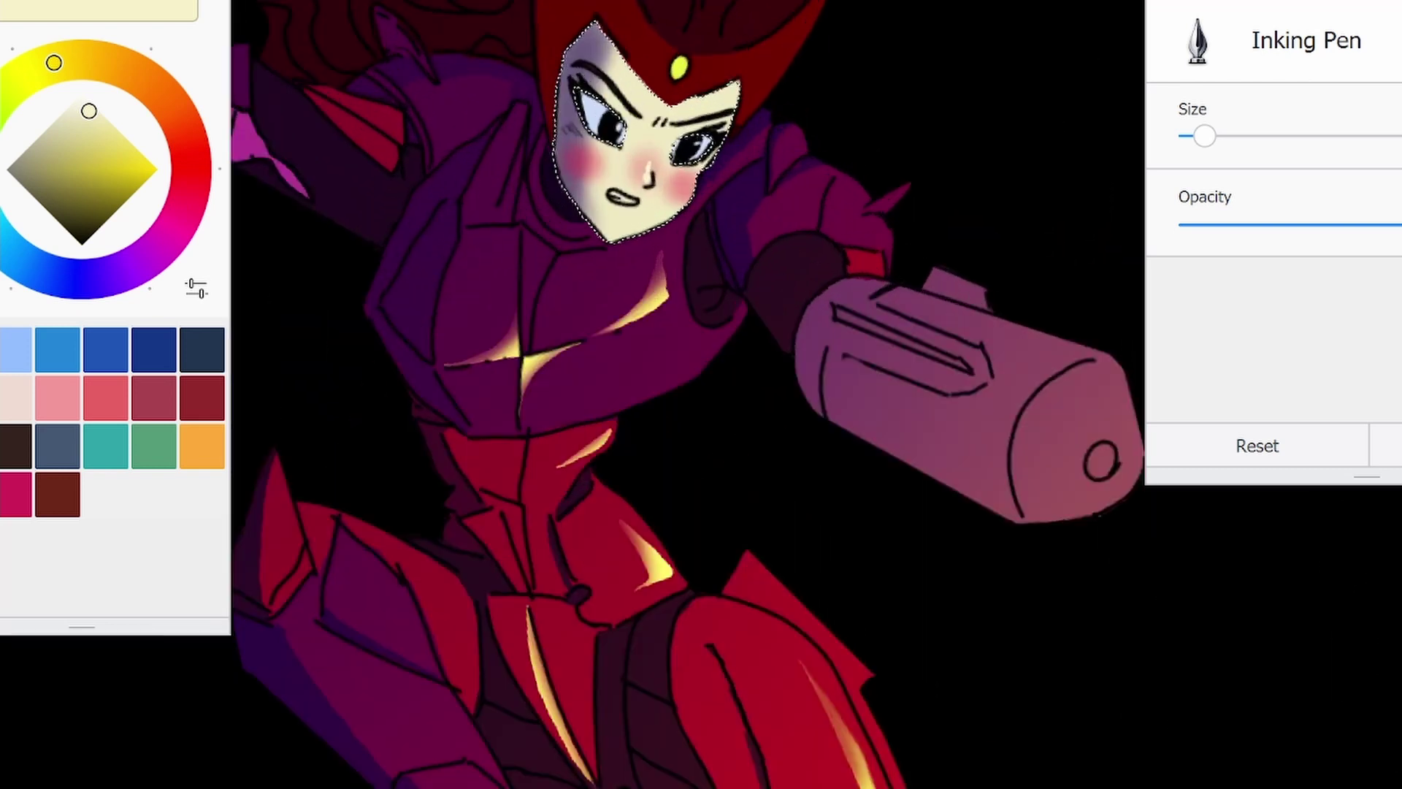
click(81, 93)
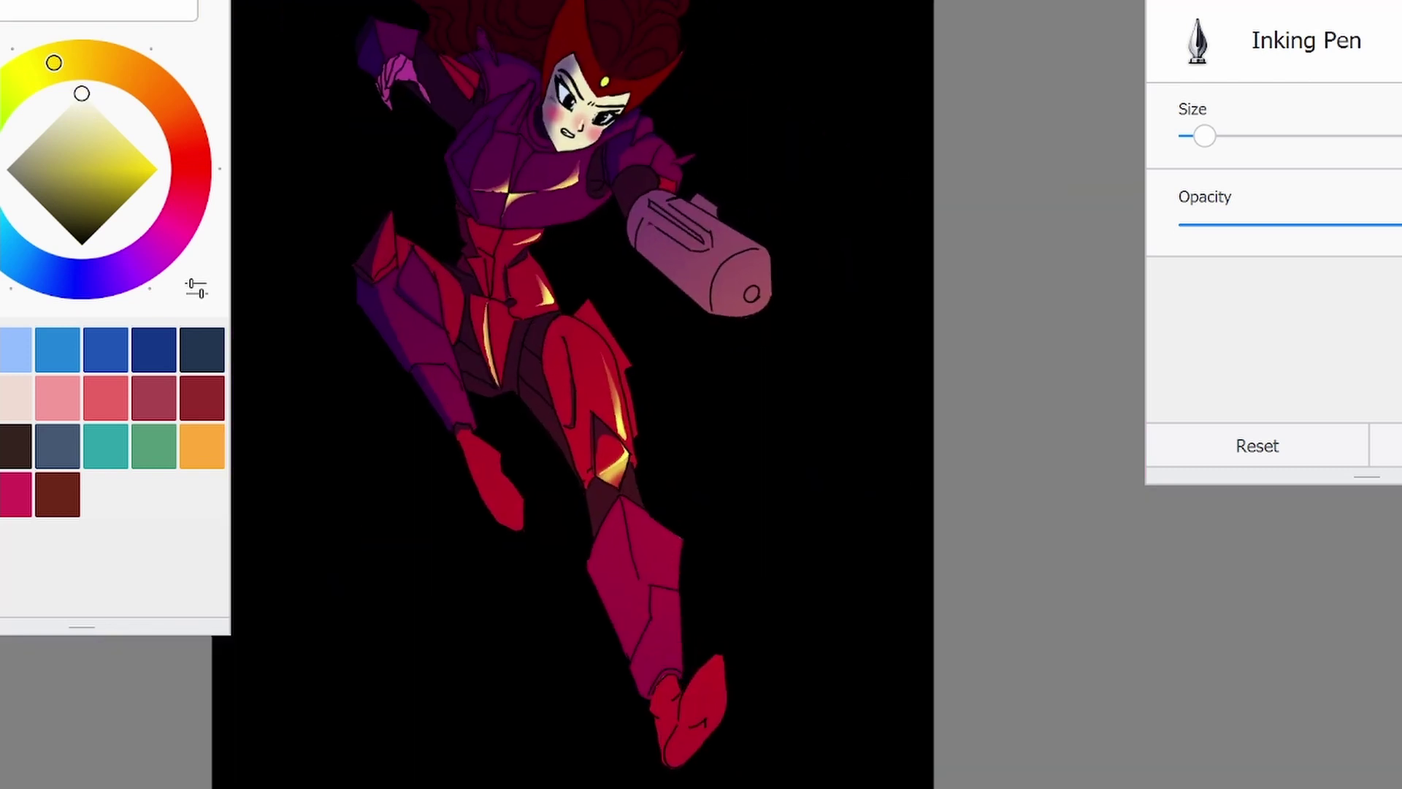
Sample a dark greyish purple and ink shading along the outer edges of the torso, waist, groin and both legs
alt+click(460, 149)
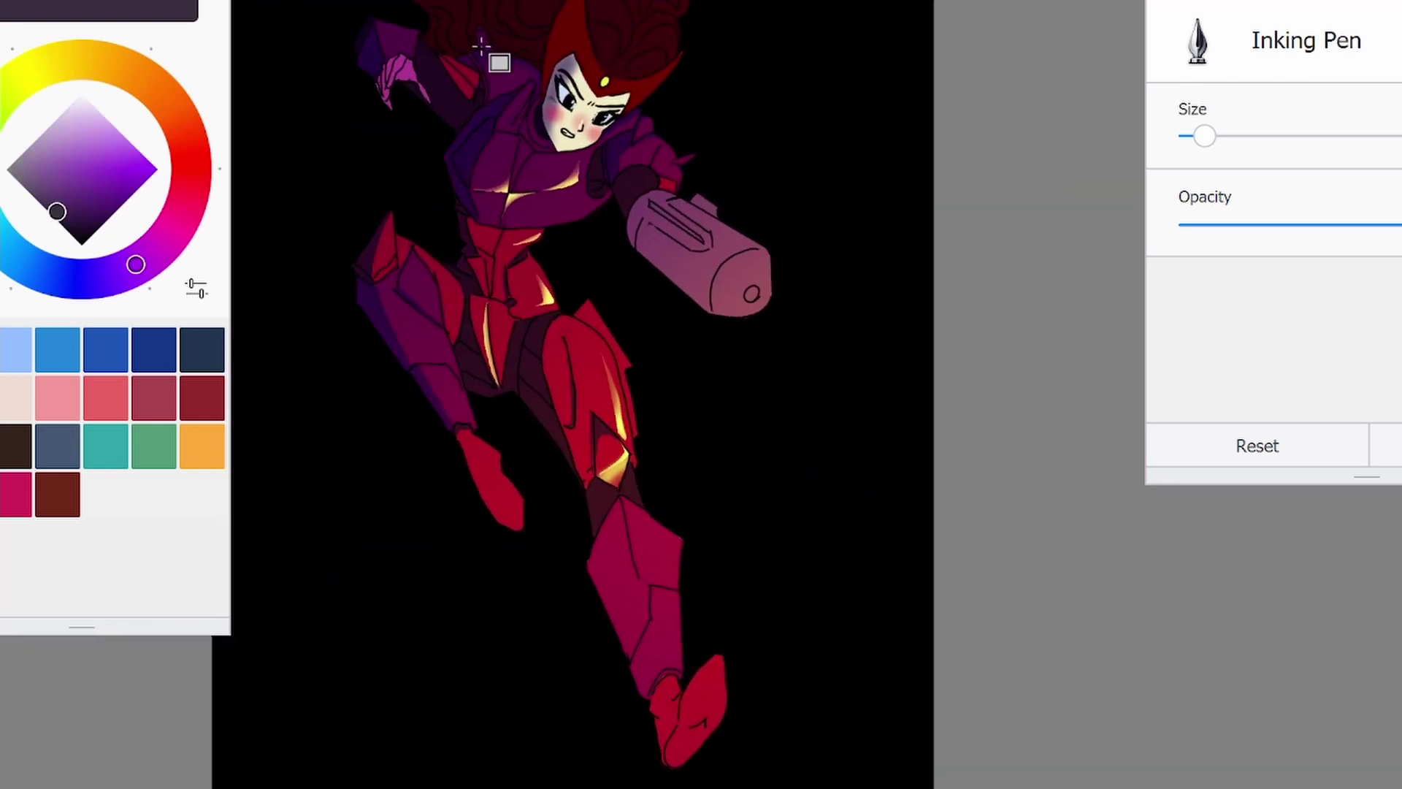
scroll(564, 331, up, 2)
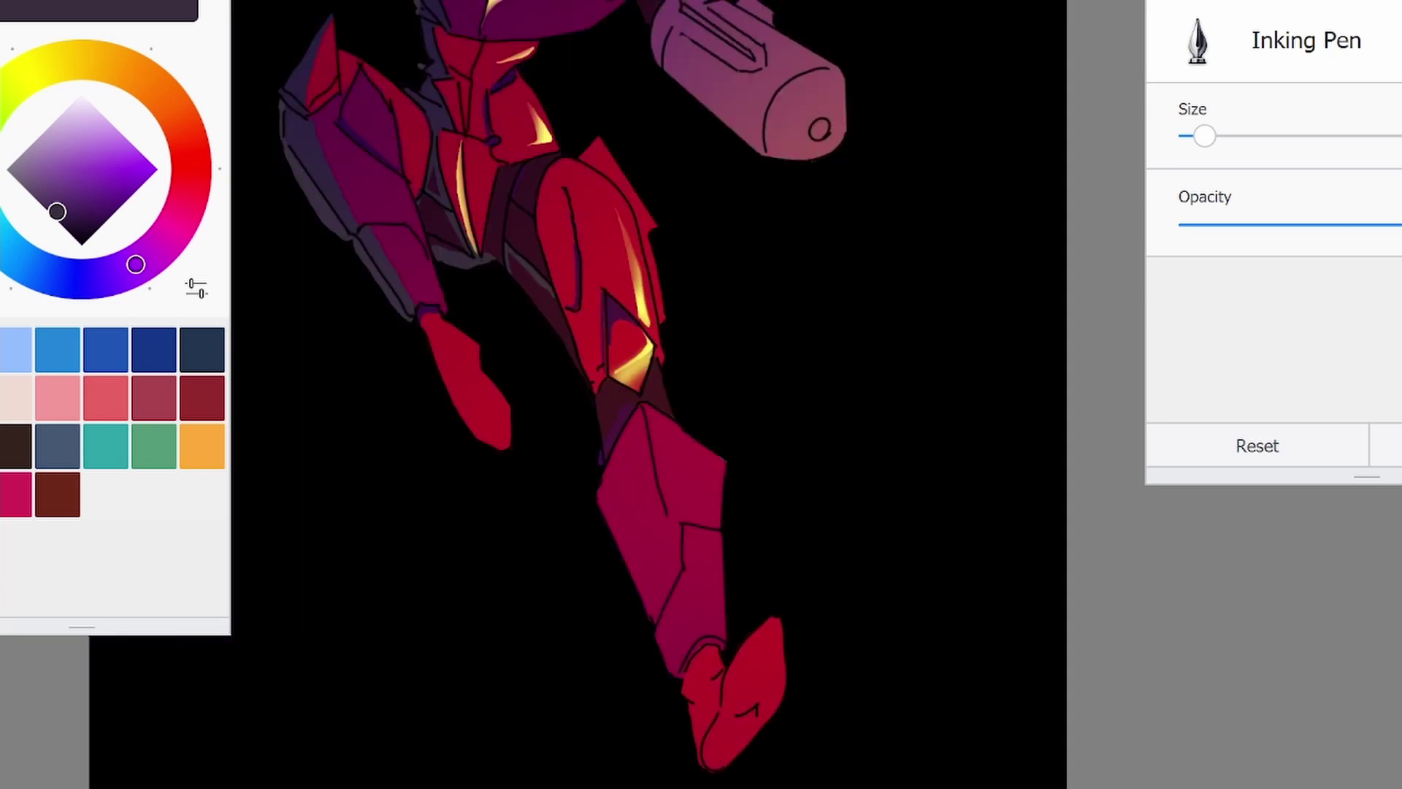
scroll(650, 394, up, 1)
scroll(650, 395, down, 2)
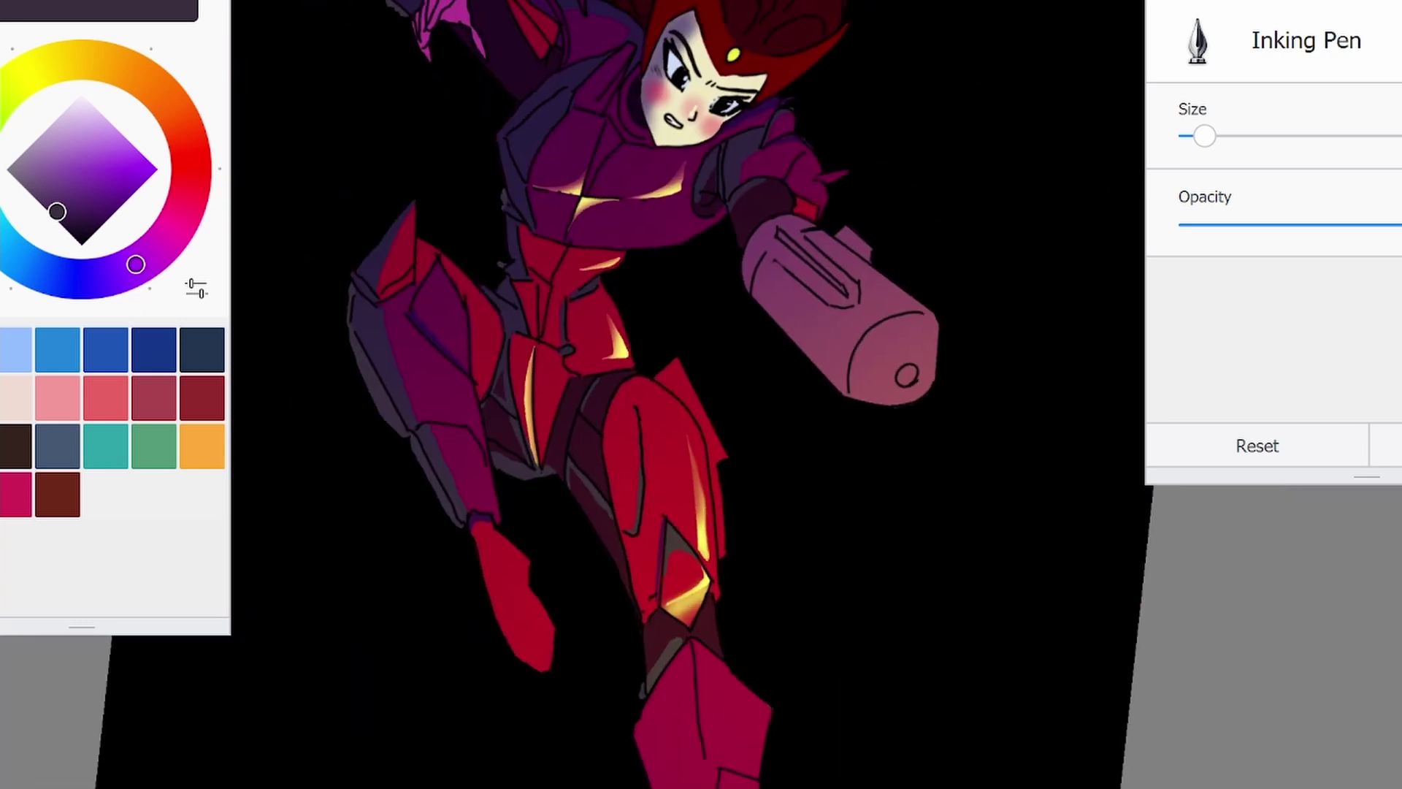
key(Home)
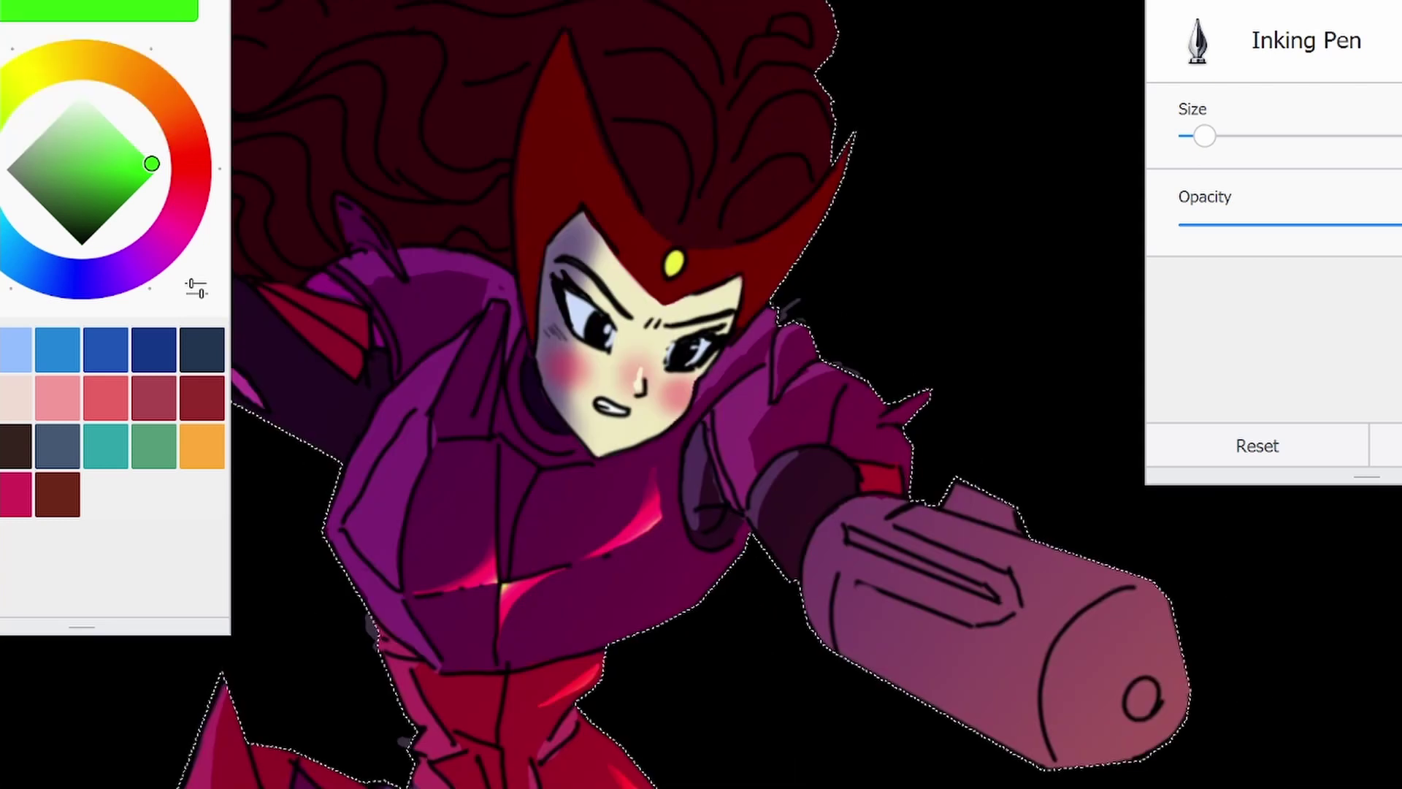
Try bright green down the shaded side of the face and paint an orange rim light along the headpiece's outer edge
drag(562, 36, 526, 339)
mouse_move(552, 62)
mouse_down()
mouse_move(514, 281)
mouse_move(537, 398)
mouse_up()
scroll(686, 395, down, 5)
scroll(657, 219, up, 5)
drag(684, 18, 658, 109)
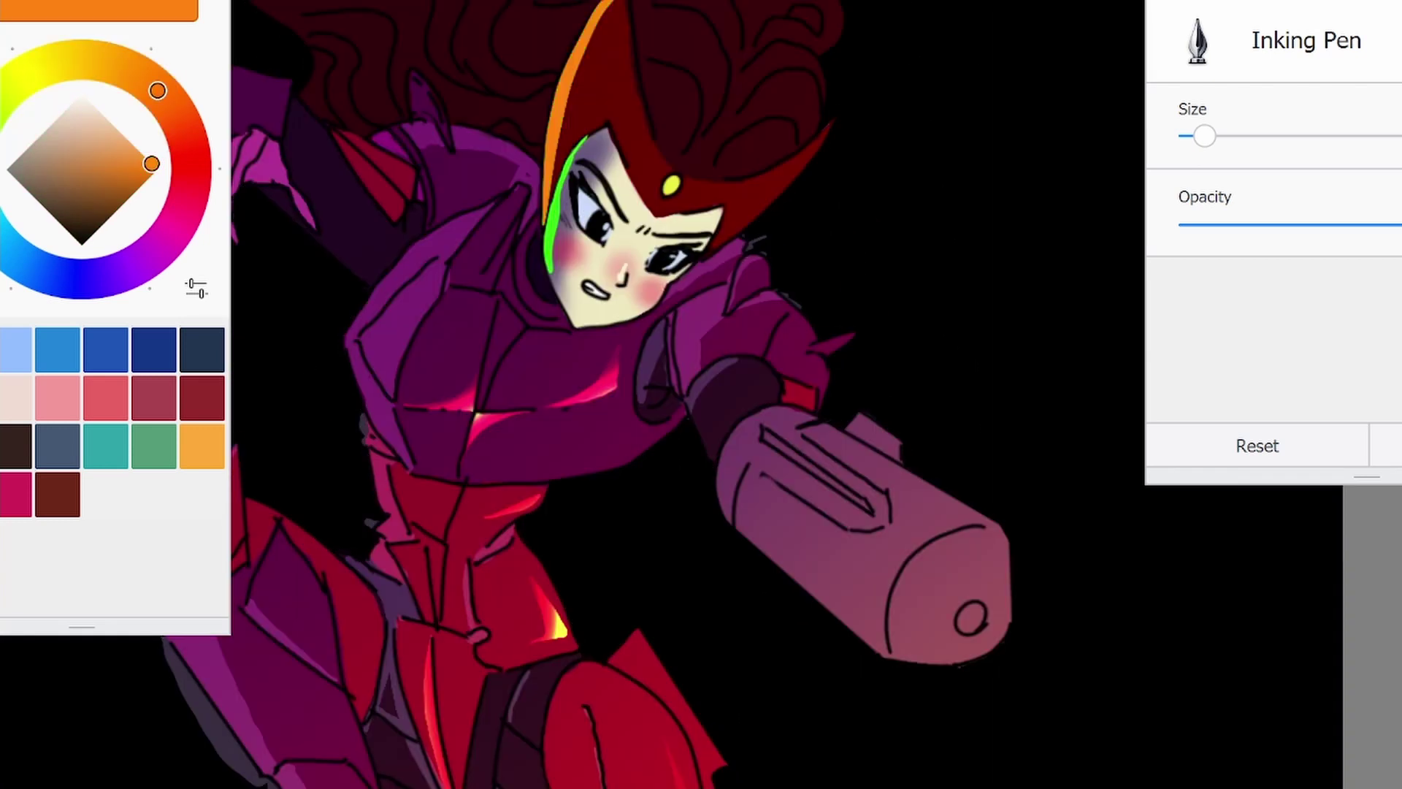
Paint an orange rim light along the gun arm's forearm and the underside of the cannon
scroll(511, 365, up, 5)
mouse_move(442, 190)
mouse_down()
mouse_move(588, 533)
mouse_move(705, 730)
mouse_up()
drag(380, 719, 380, 763)
scroll(687, 395, down, 5)
drag(557, 343, 777, 672)
drag(694, 438, 620, 319)
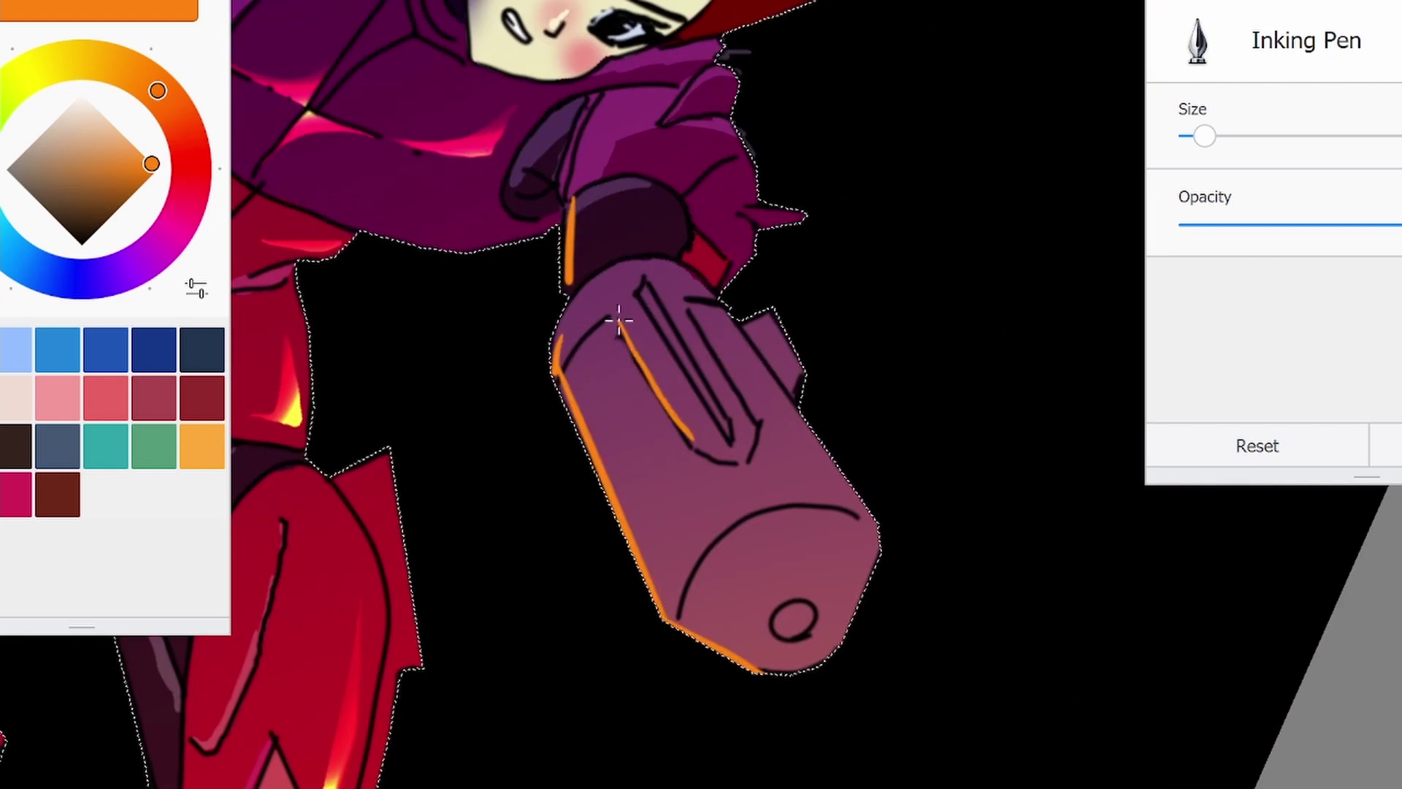
Paint an orange rim light on the raised arm's gauntlet, fingers and underside
scroll(699, 458, down, 5)
scroll(699, 458, up, 5)
drag(328, 73, 420, 219)
drag(446, 164, 492, 332)
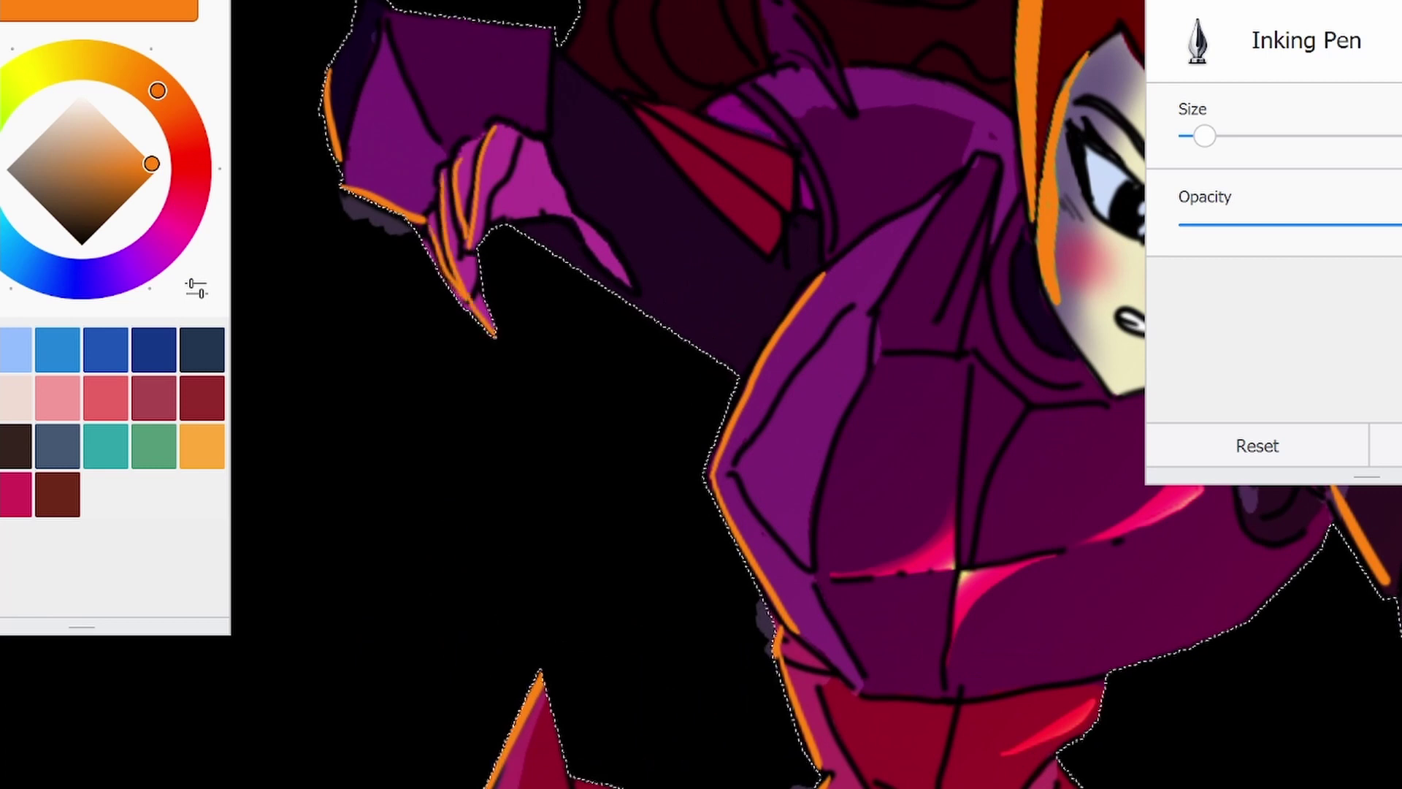
drag(514, 223, 739, 369)
Paint an orange rim light along the bent leg and the straight leg's thigh, shin guard and boot
scroll(701, 394, down, 5)
drag(427, 175, 511, 438)
mouse_move(563, 384)
mouse_down()
mouse_move(610, 402)
mouse_move(698, 585)
mouse_move(666, 785)
mouse_up()
scroll(728, 261, down, 5)
drag(721, 387, 760, 478)
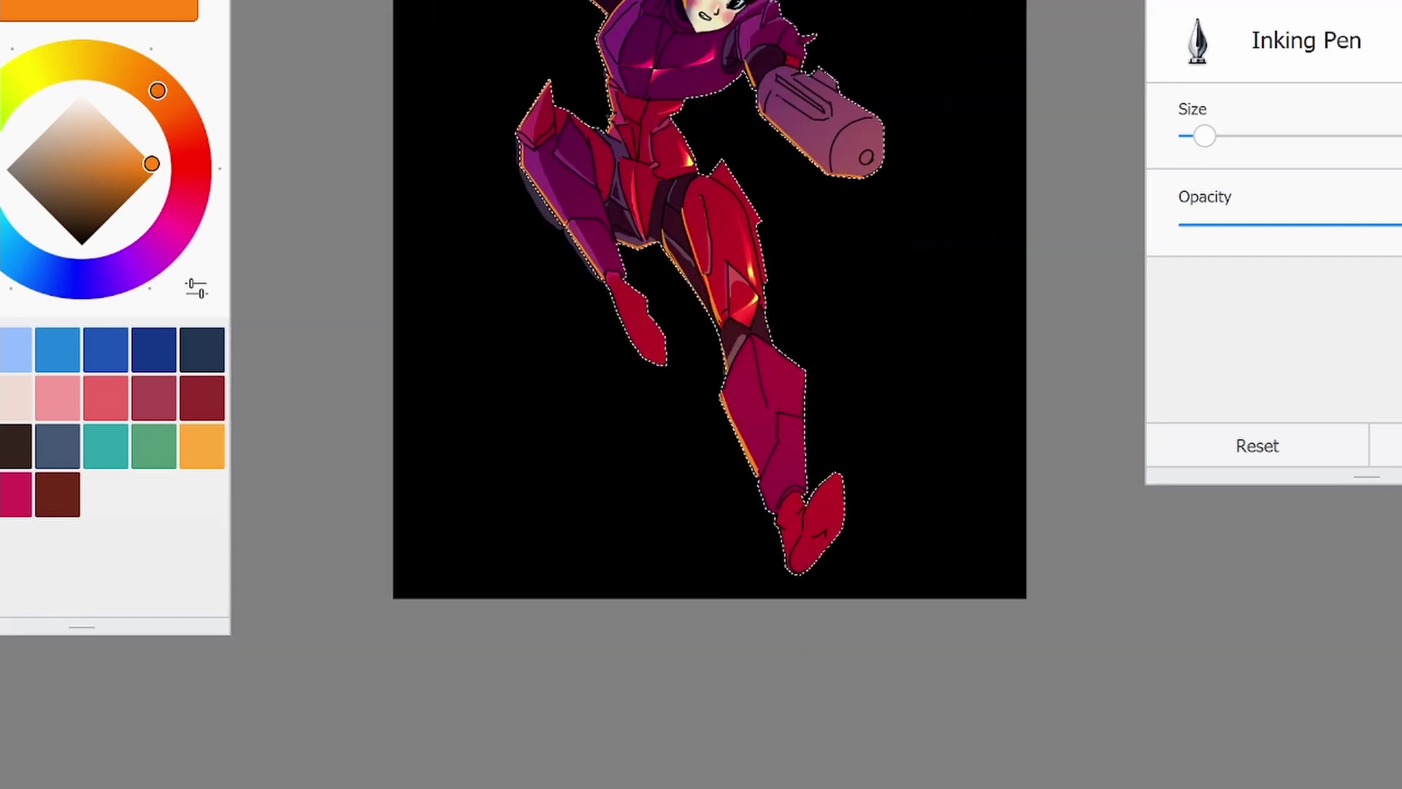
drag(716, 329, 793, 569)
Add orange rim strokes along the inner facet line of the torso's side armour
scroll(727, 260, up, 5)
drag(540, 179, 629, 457)
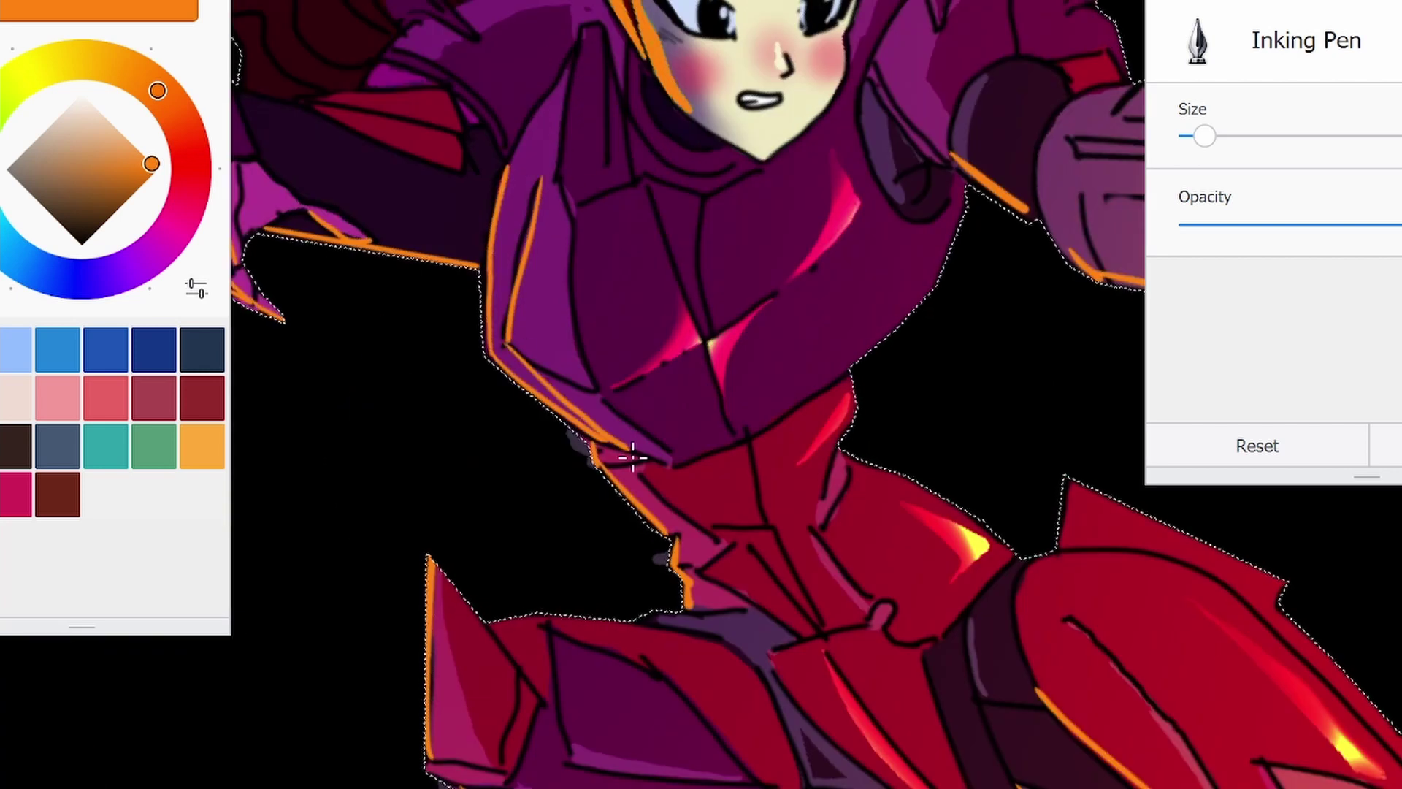
drag(585, 183, 574, 29)
Clear the figure selection and soften the headpiece's orange rim light with the Soft Eraser
scroll(577, 16, down, 5)
scroll(577, 16, up, 3)
scroll(840, 131, up, 1)
key(e)
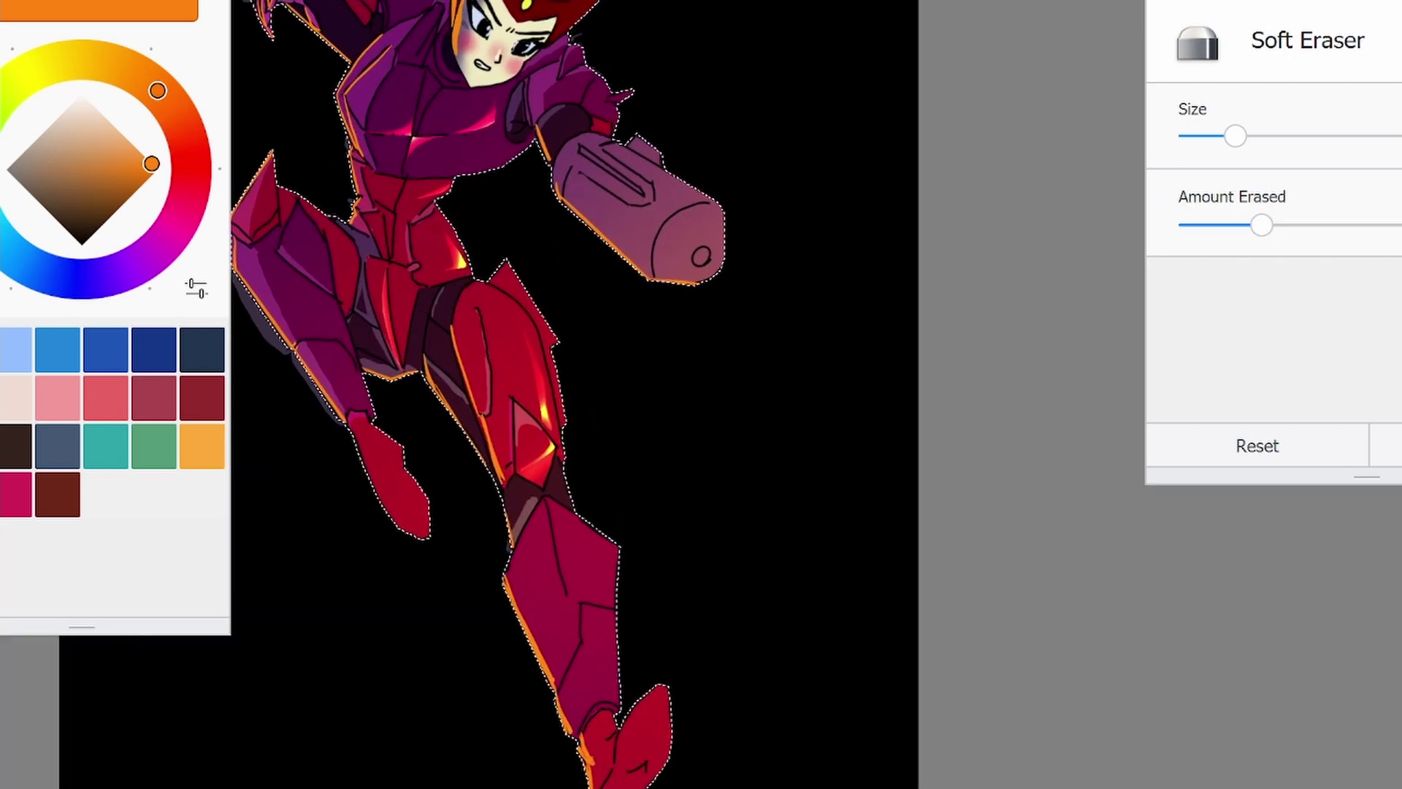
scroll(468, 87, down, 2)
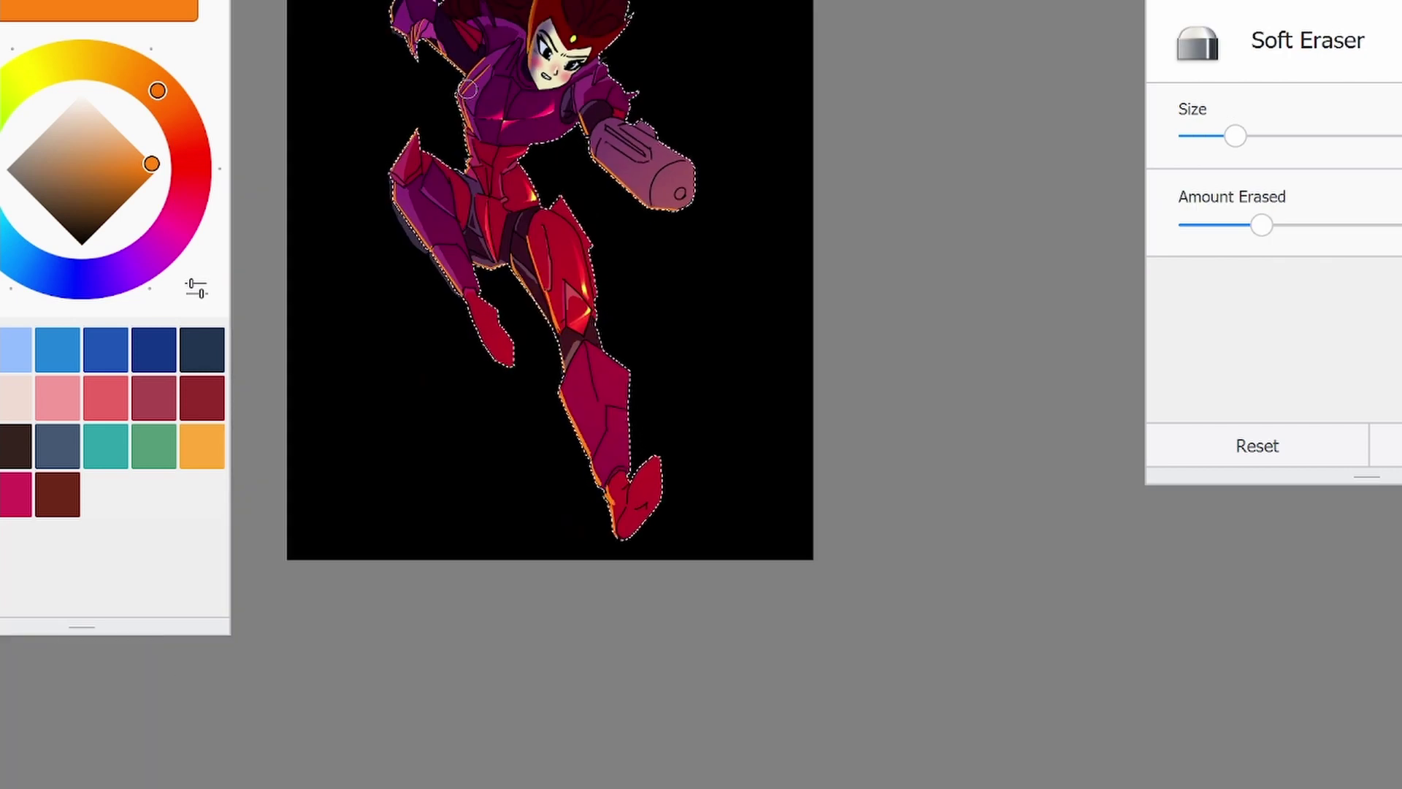
key(ctrl+d)
key(ctrl+l)
key(Escape)
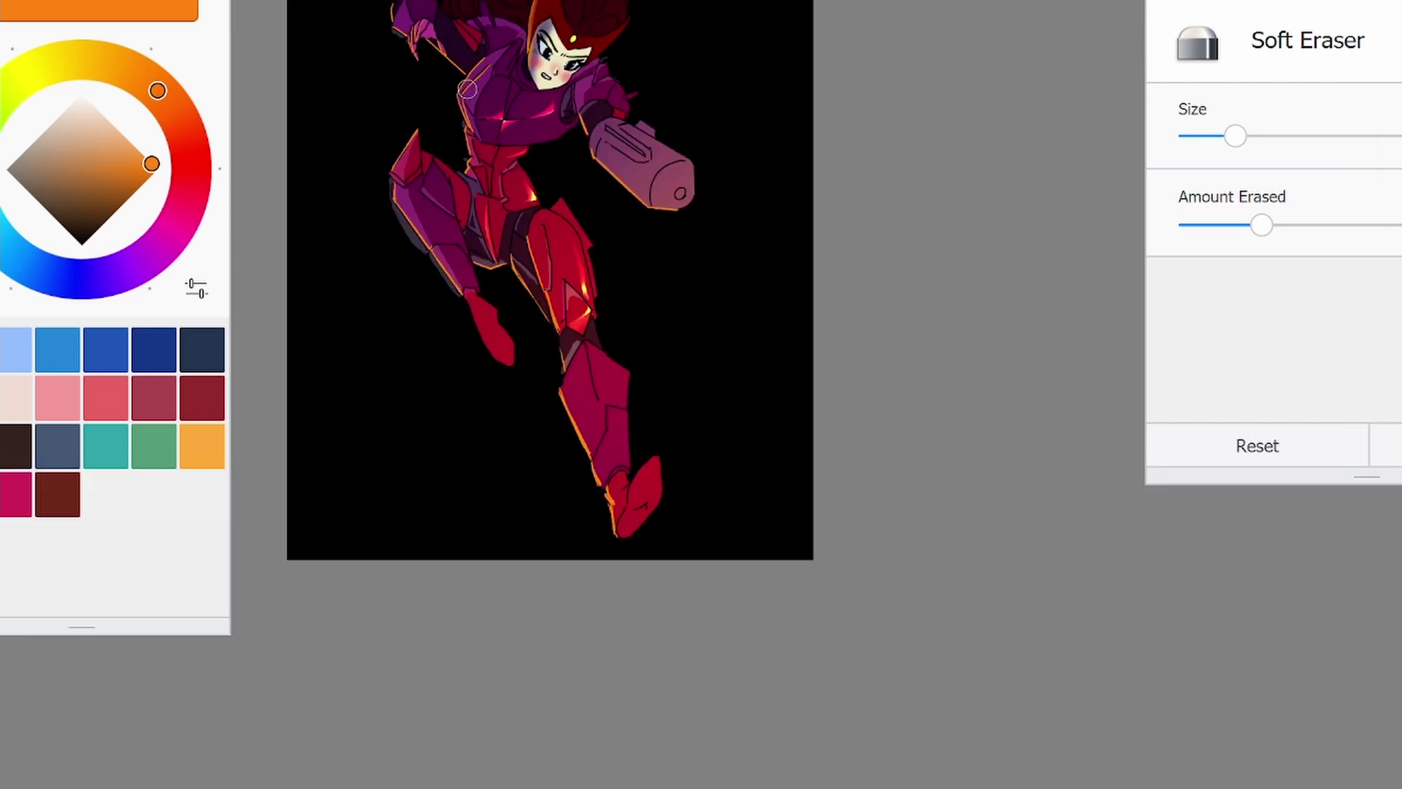
key(ctrl+z)
key(e)
scroll(566, 279, up, 5)
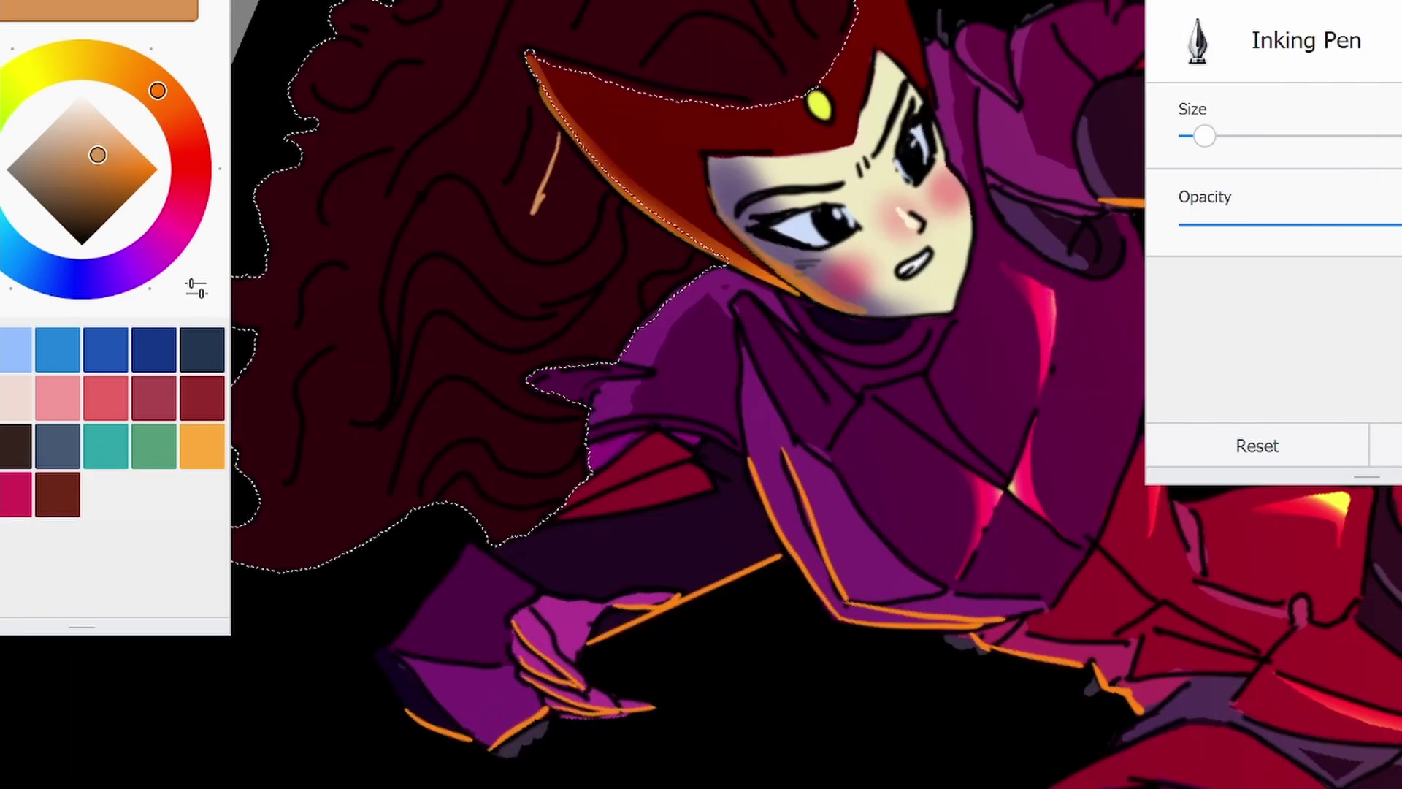
Ink light orange-tan highlight strands in the hair behind the headpiece
drag(566, 135, 536, 208)
drag(529, 92, 508, 153)
drag(563, 8, 492, 157)
drag(613, 200, 595, 260)
scroll(422, 231, down, 4)
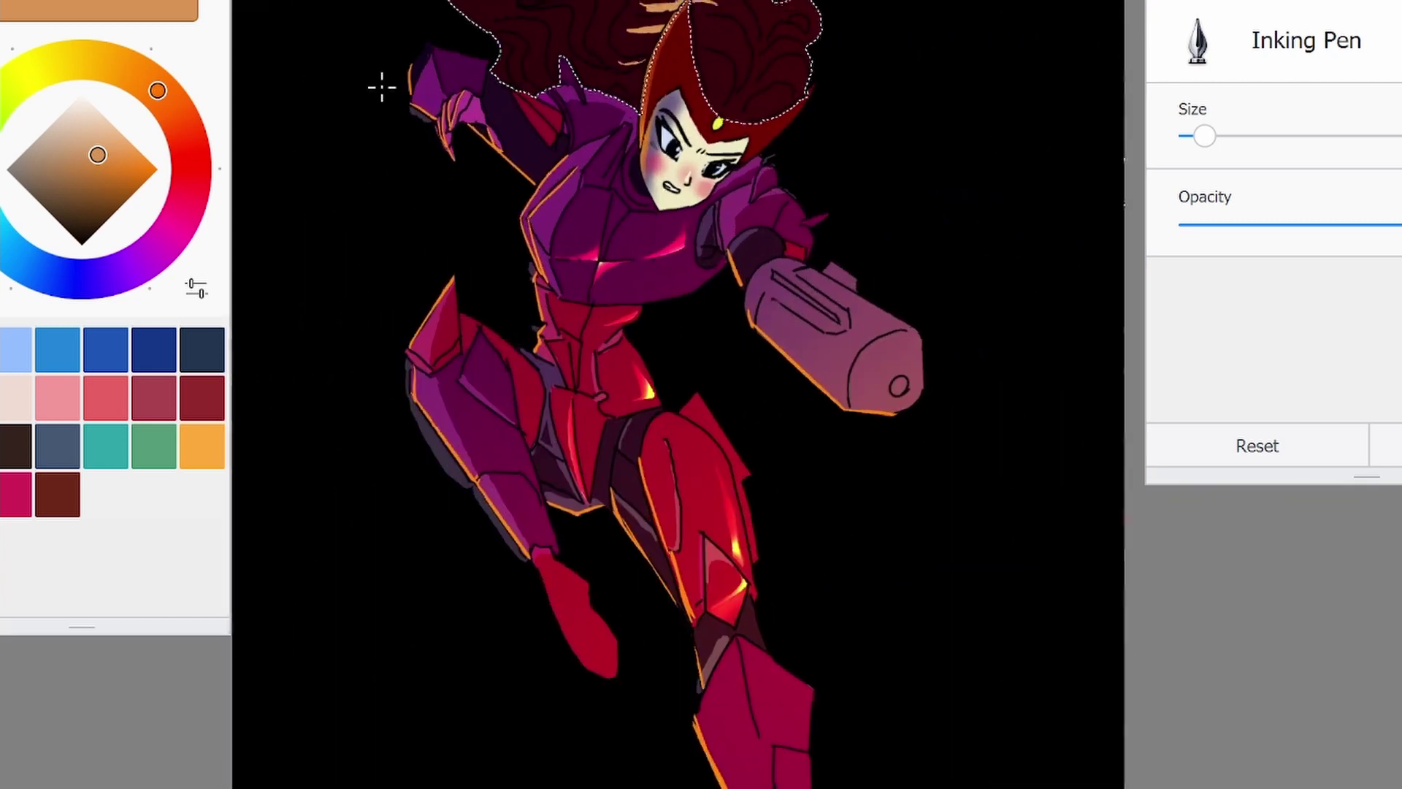
Airbrush a red glow over the lower back hair and magenta-purple on its trailing tip
key(a)
key(])
mouse_move(467, 22)
mouse_down()
mouse_move(526, 80)
mouse_move(555, 88)
mouse_up()
click(157, 249)
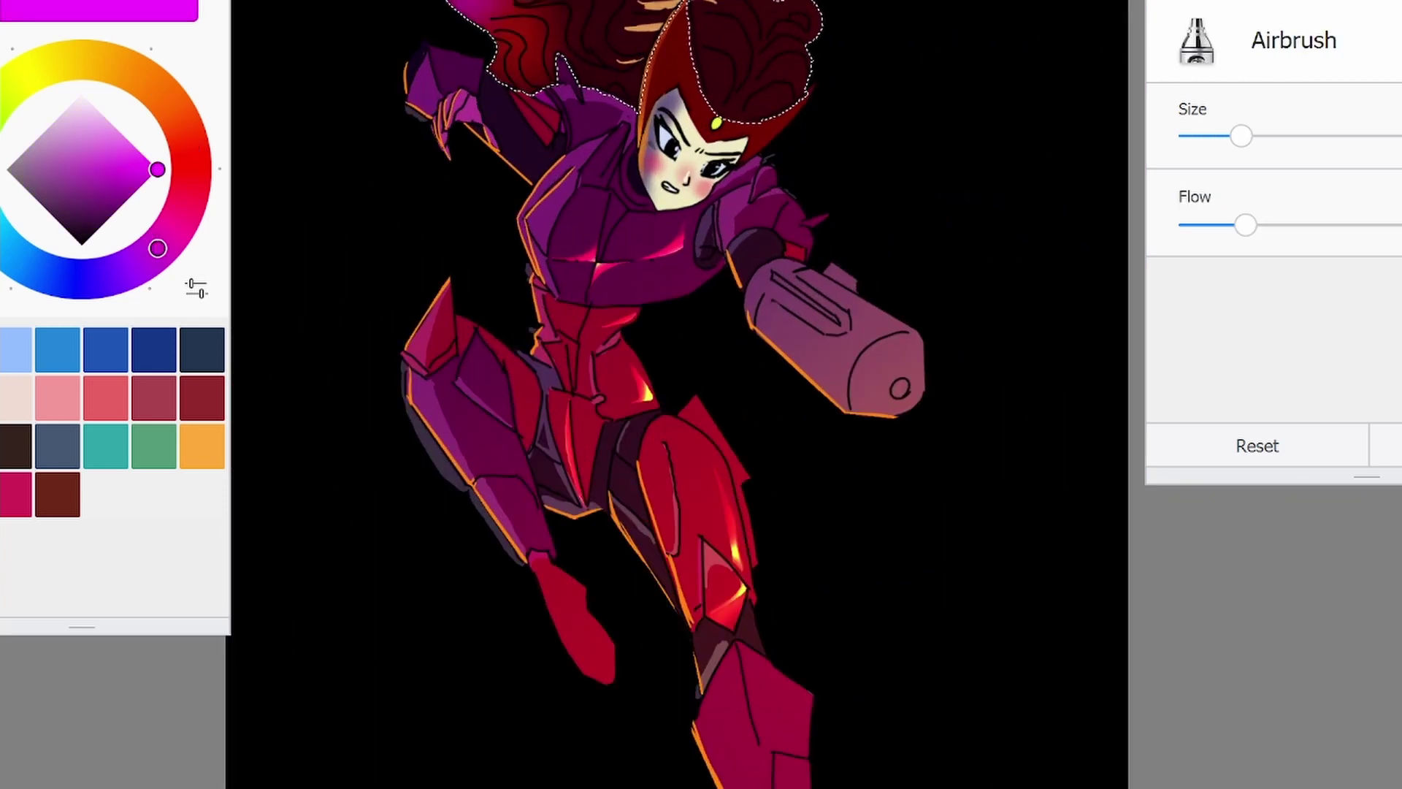
click(131, 196)
Paint broader tan locks in the hair beside the headpiece using the Marker and Inking Pen
key(m)
scroll(669, 394, up, 3)
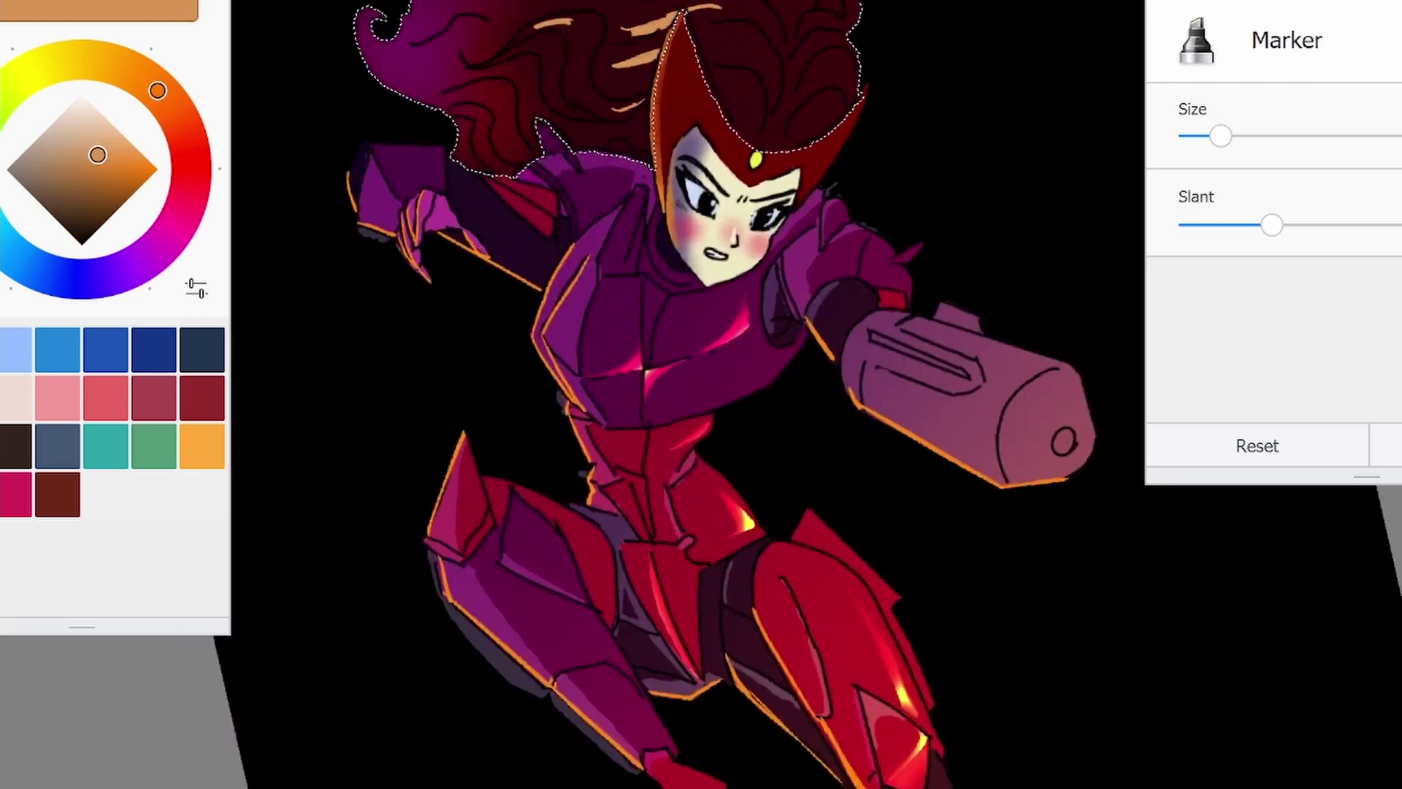
key(p)
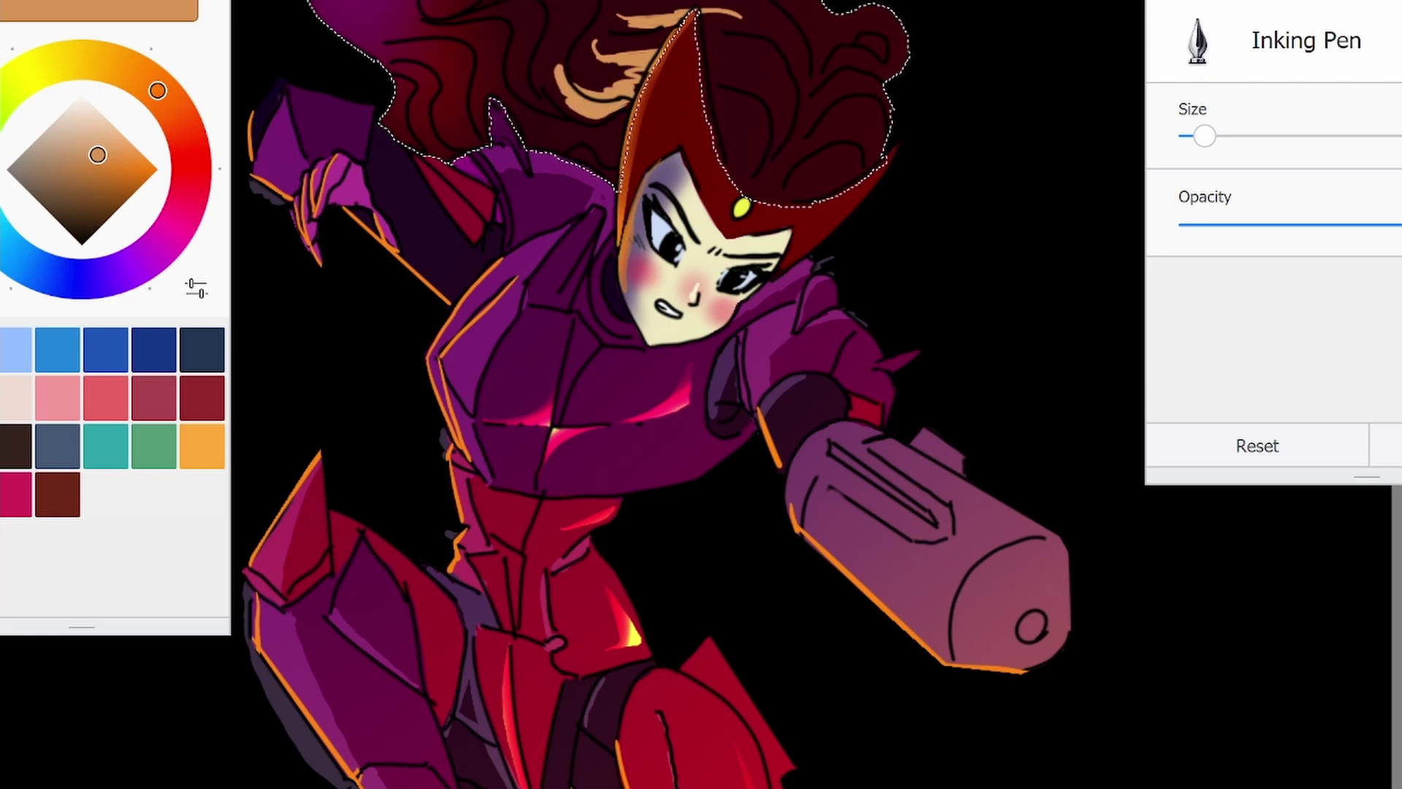
scroll(701, 394, down, 3)
Sample a near-black violet and ink dark shadows between the hair locks around the headpiece
alt+click(767, 48)
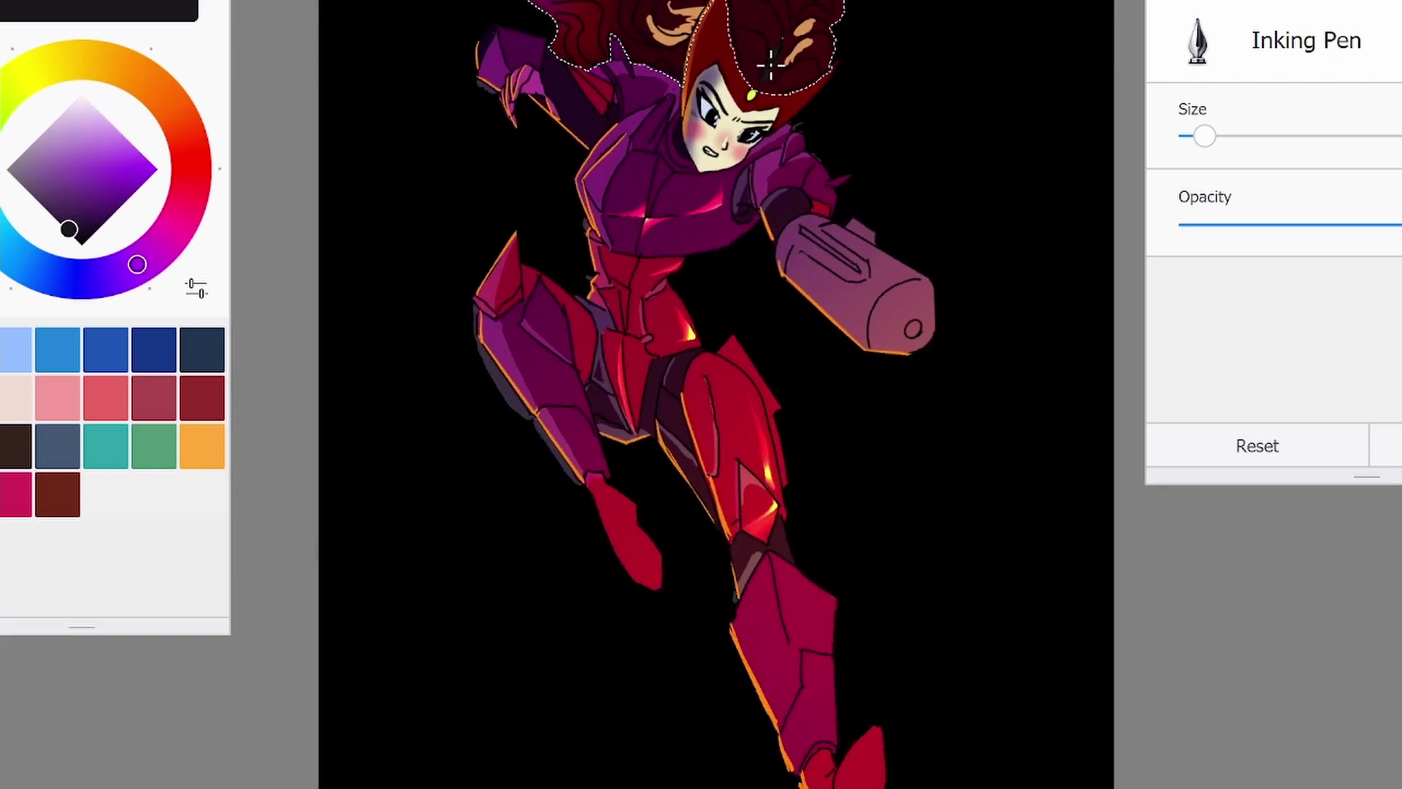
scroll(780, 67, up, 4)
scroll(589, 266, down, 5)
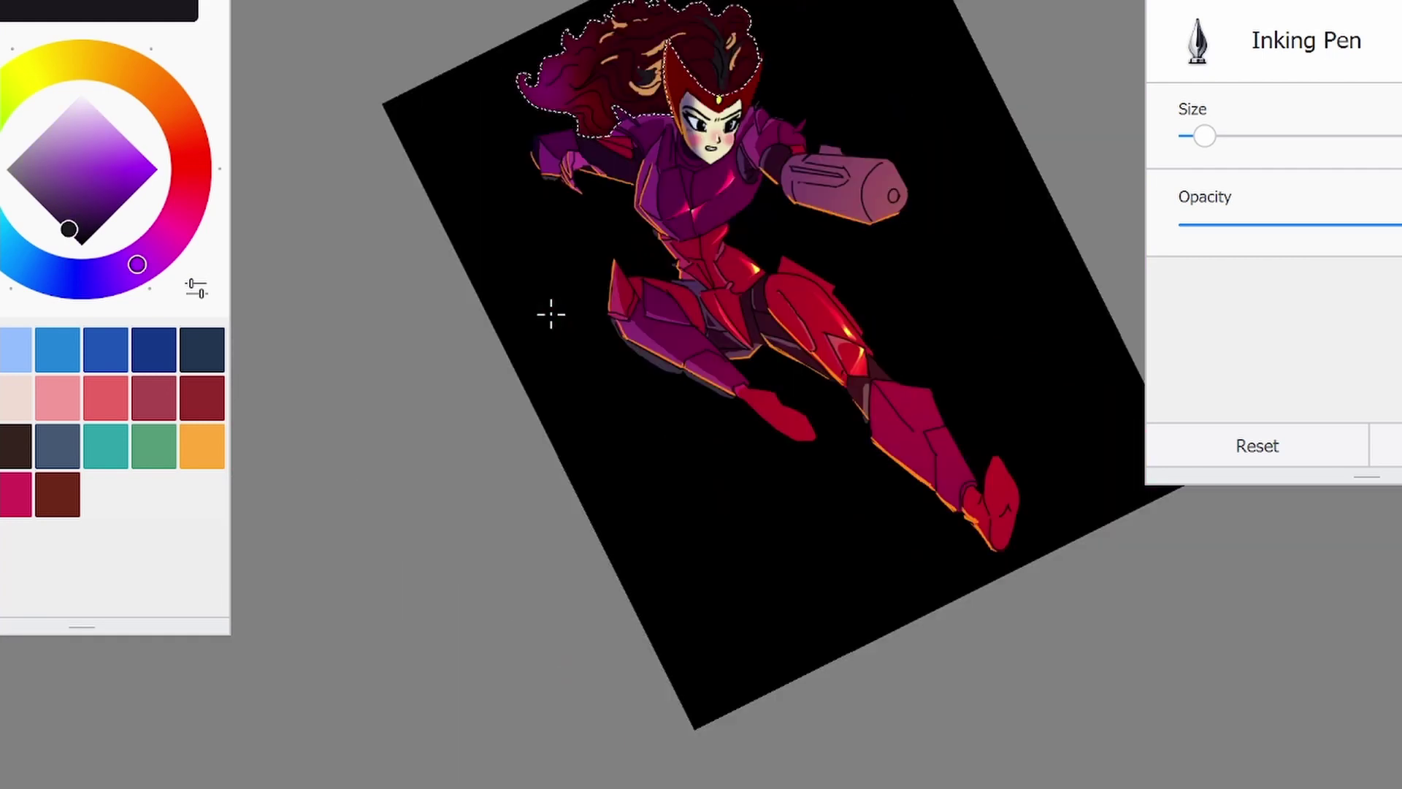
scroll(550, 313, up, 3)
Try pale cream and golden-brown accents on the tan hair strands
key(b)
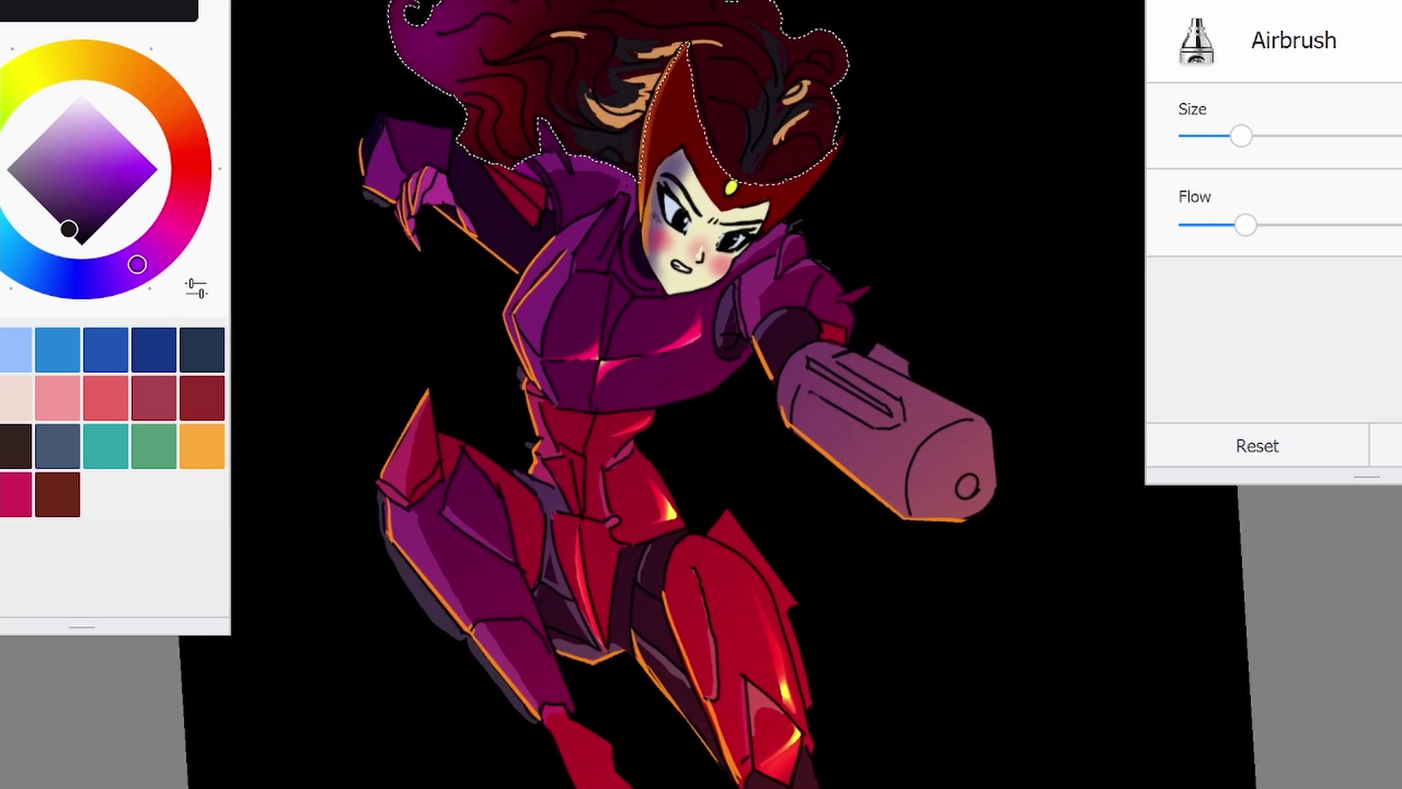
alt+click(465, 142)
key(b)
scroll(679, 314, down, 4)
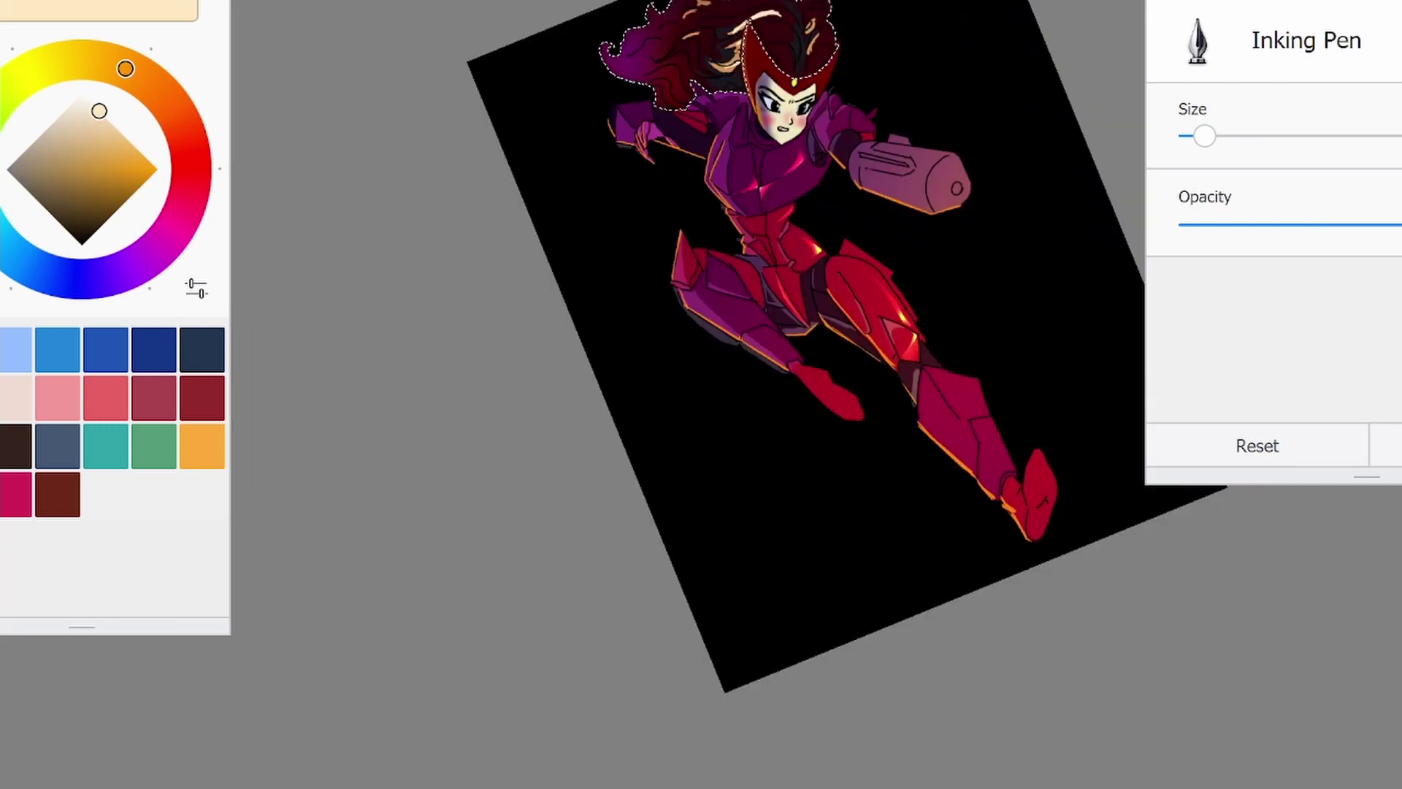
scroll(679, 314, up, 2)
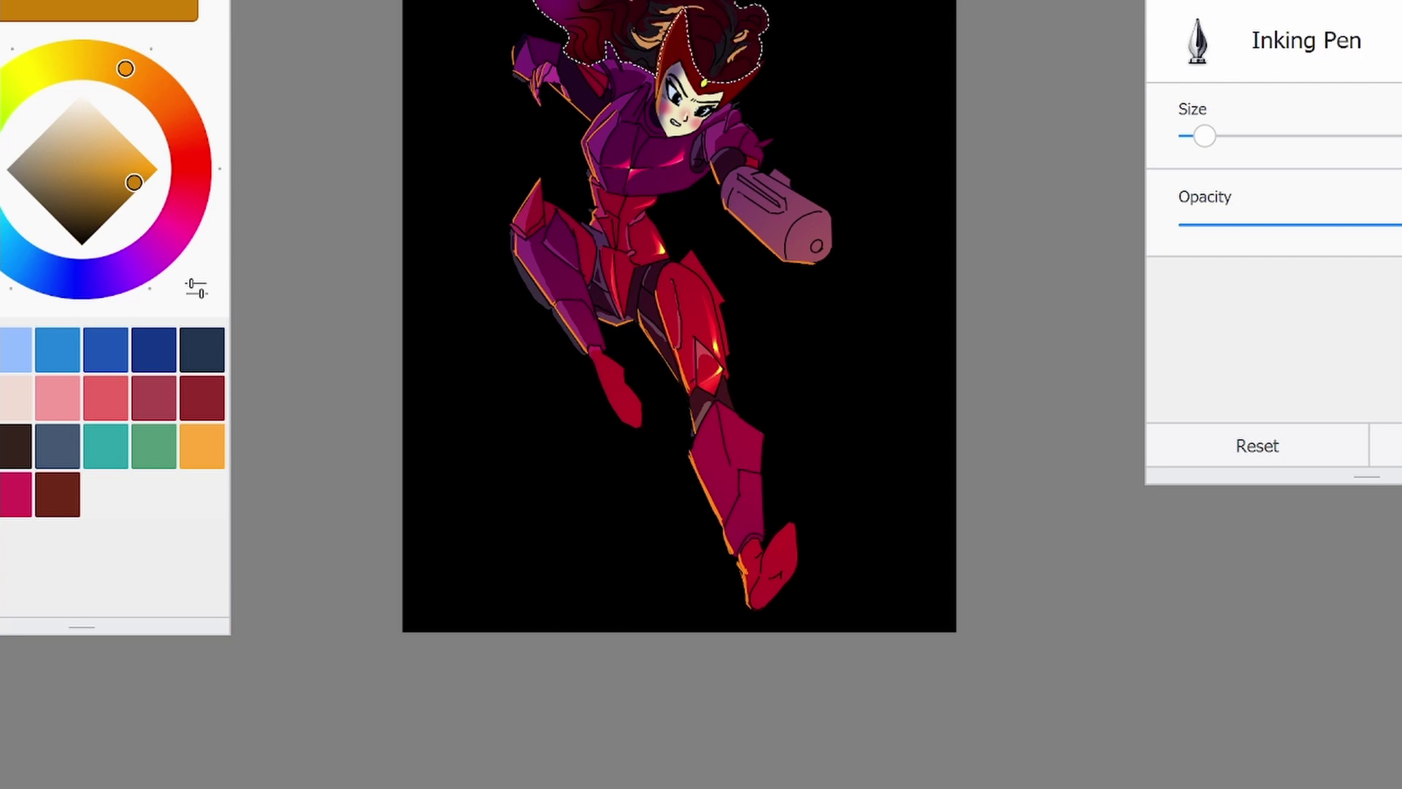
Remove the tan hair strands and ink crimson highlights on the curls above the headpiece
key(e)
key(b)
alt+click(695, 336)
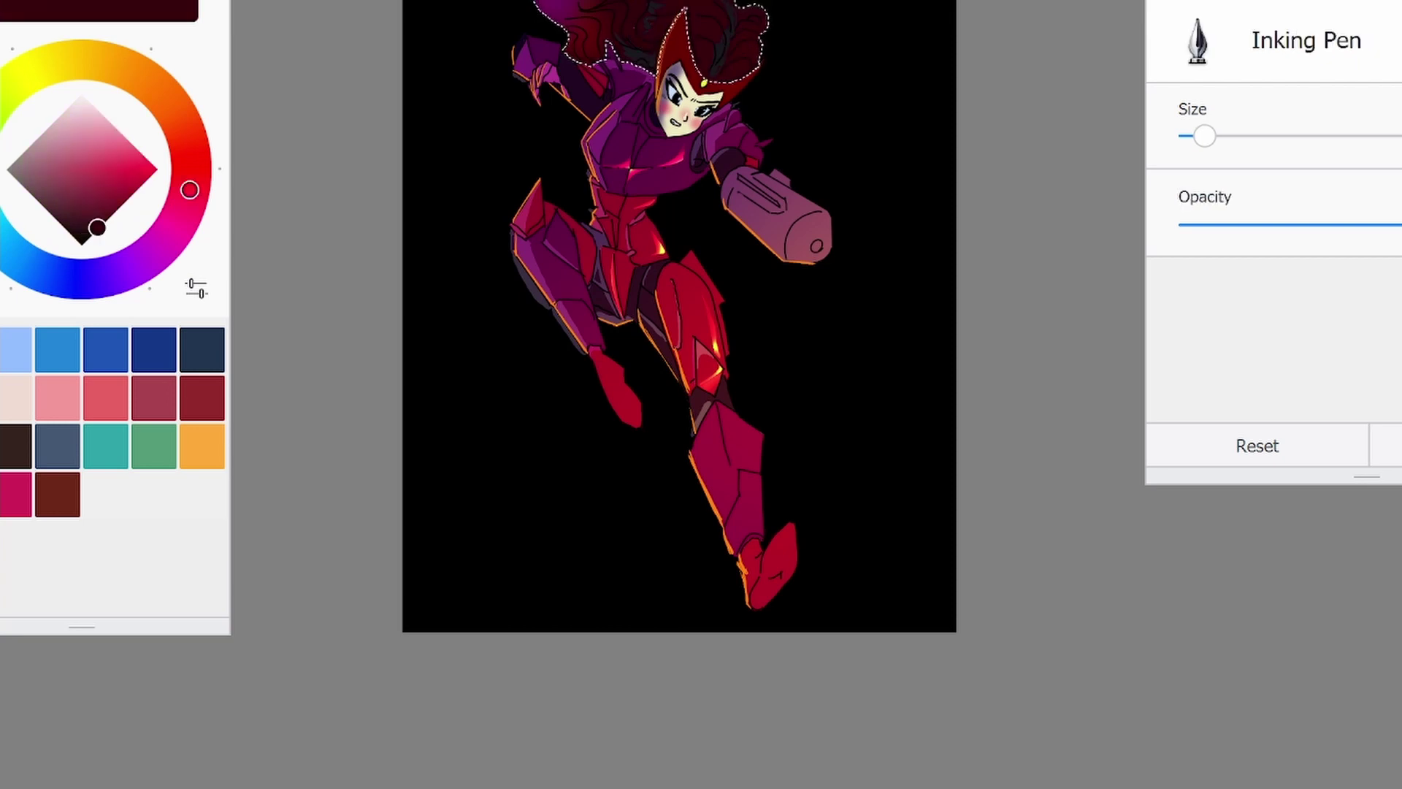
scroll(695, 336, up, 4)
scroll(695, 336, down, 2)
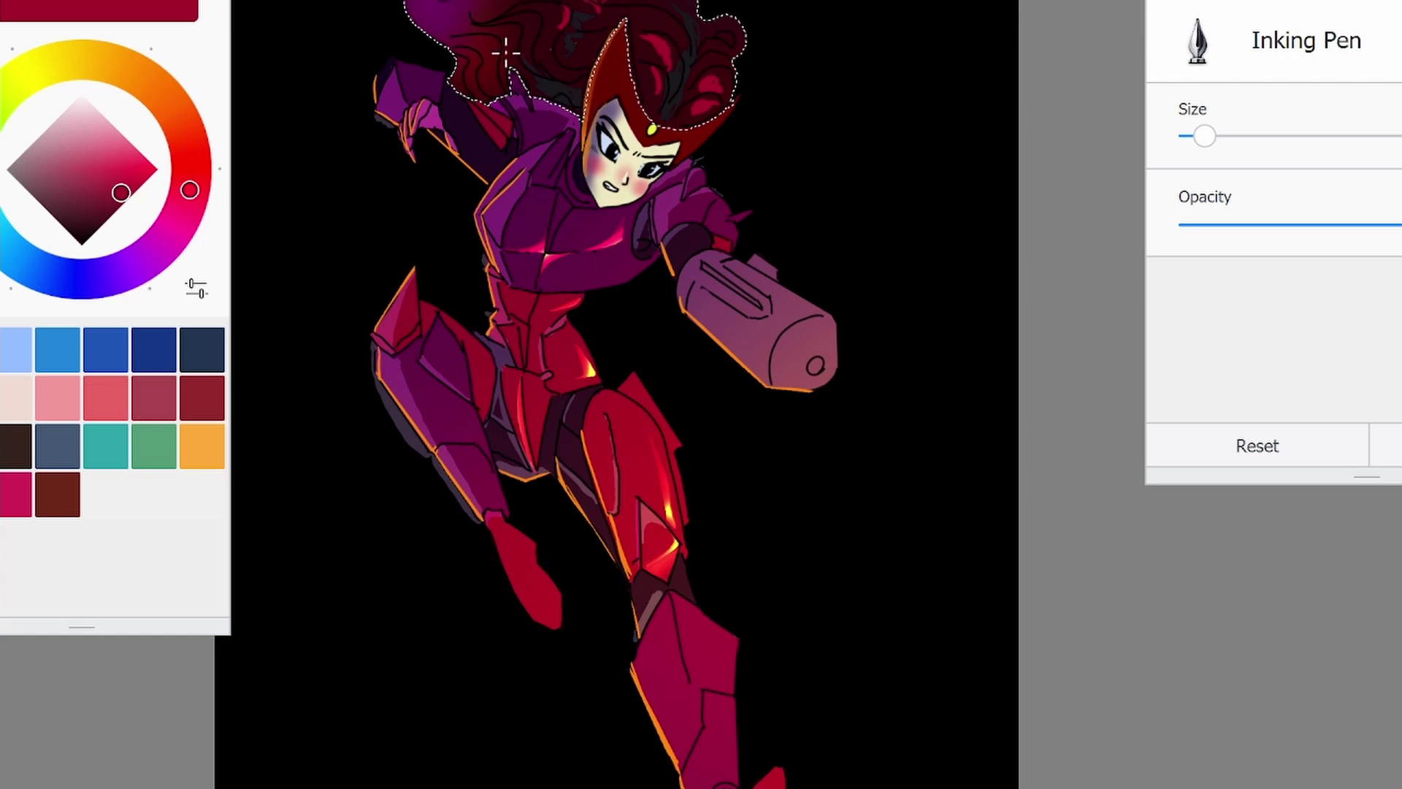
Sample reds from the hair and ink brighter crimson highlights on the curls above the headpiece
scroll(497, 9, down, 2)
alt+click(496, 9)
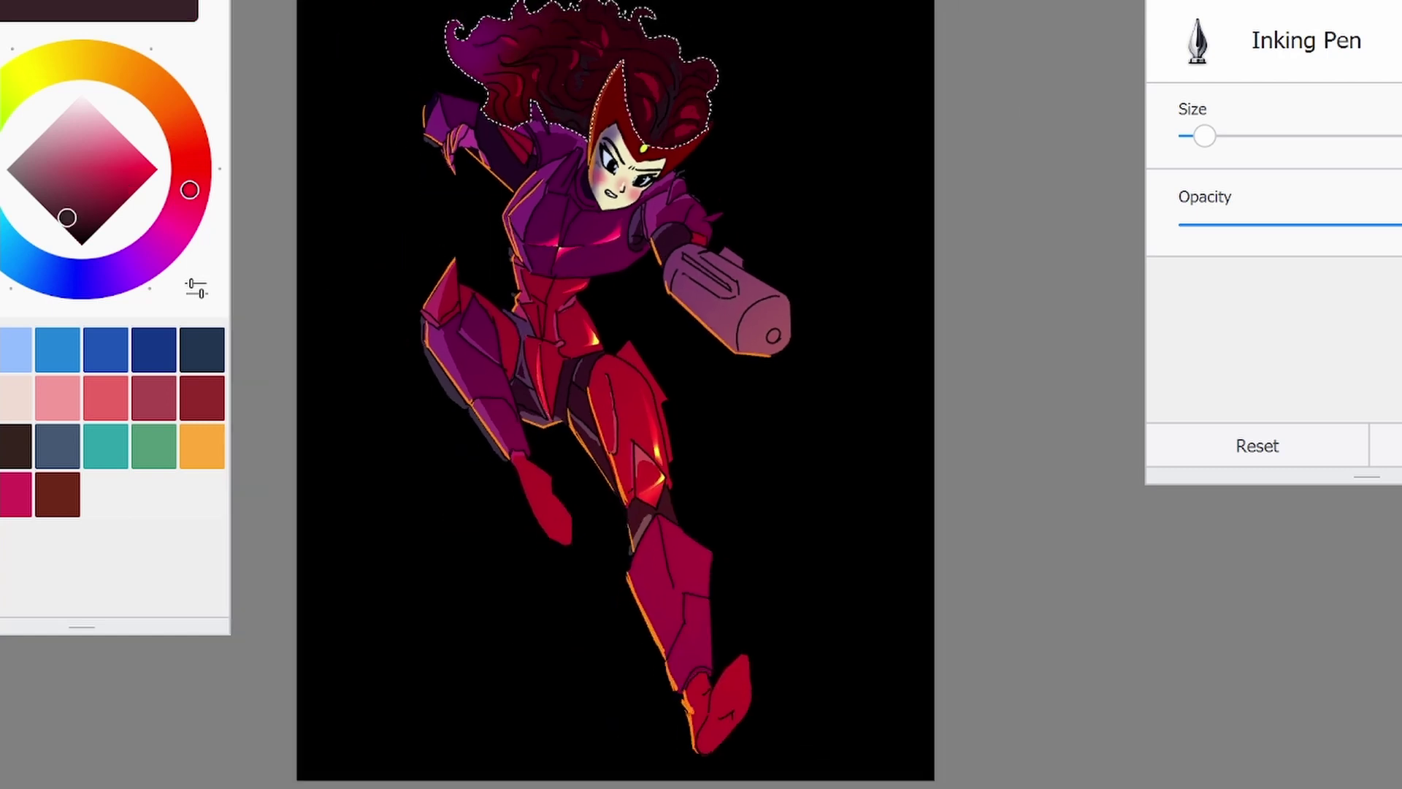
scroll(676, 59, up, 5)
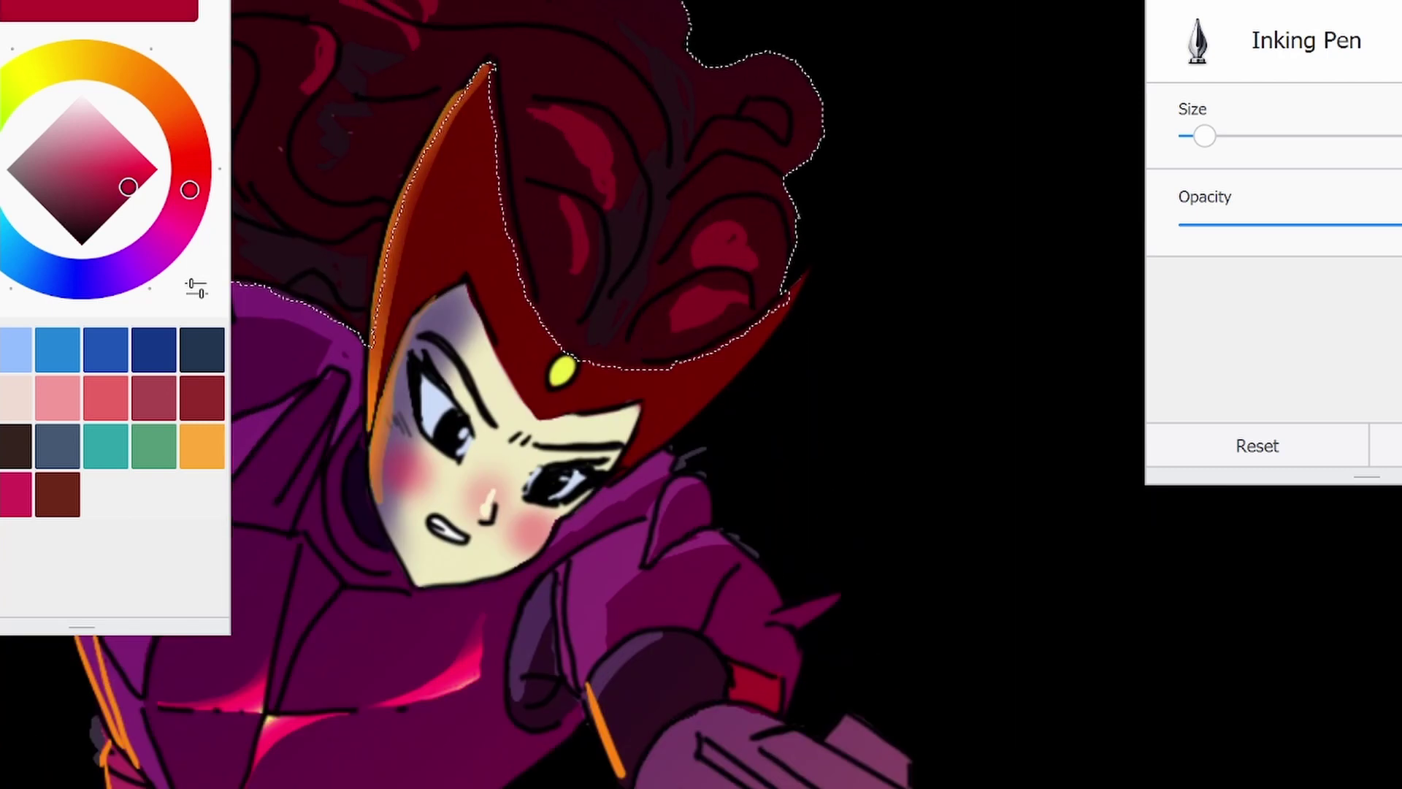
scroll(520, 100, down, 3)
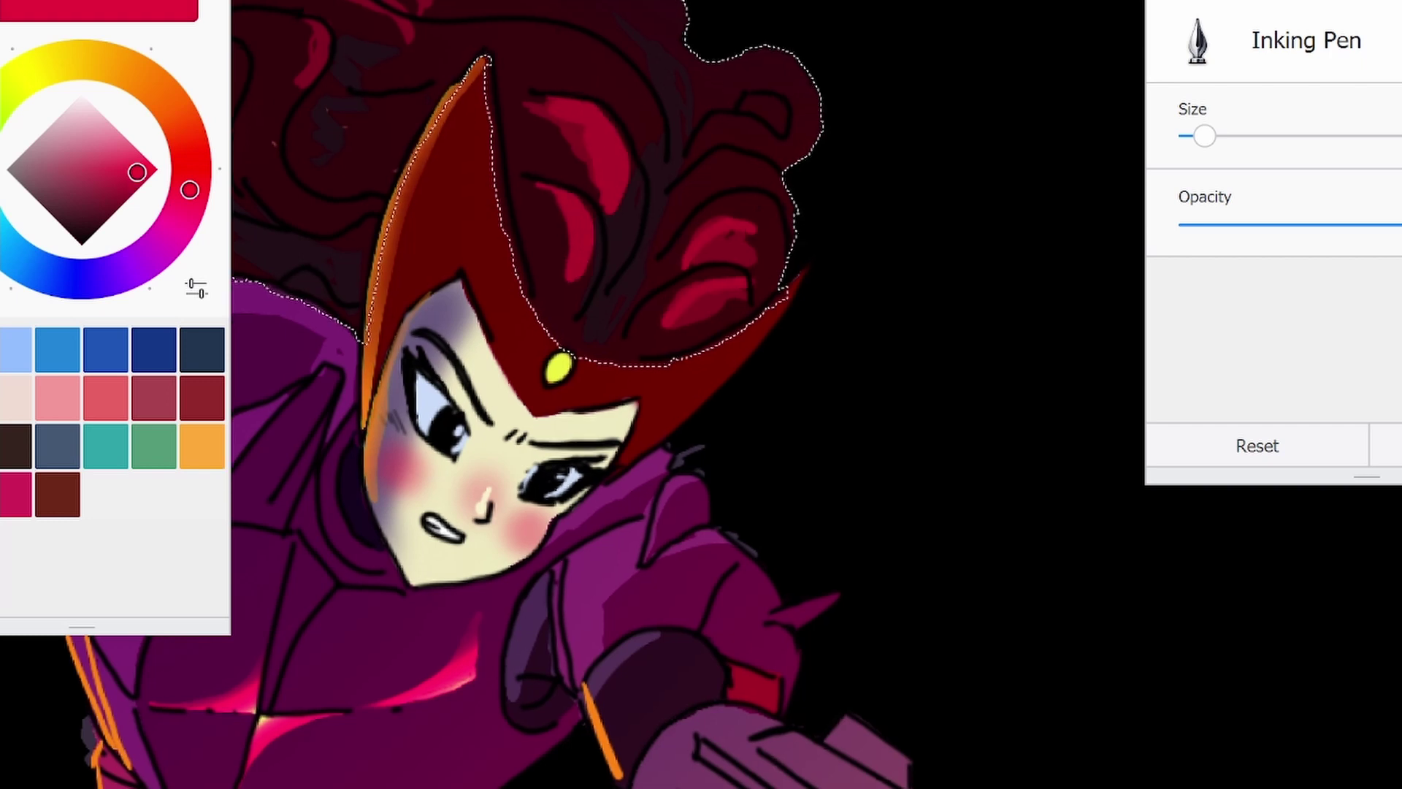
alt+click(519, 100)
scroll(519, 100, up, 3)
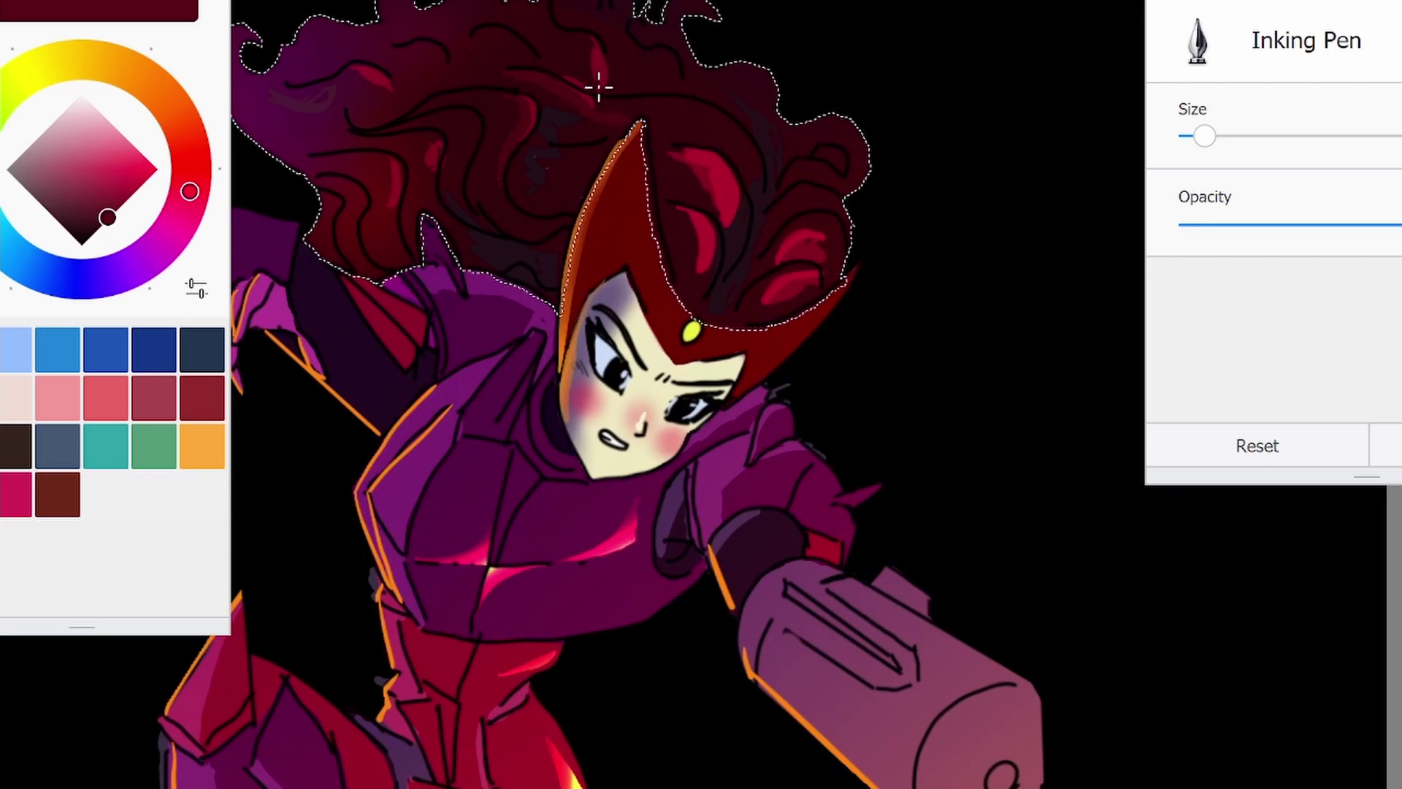
Trim the curl highlights into narrower shapes with the Inking Pen, using dark maroon tones sampled from the hair
alt+click(634, 110)
alt+click(425, 178)
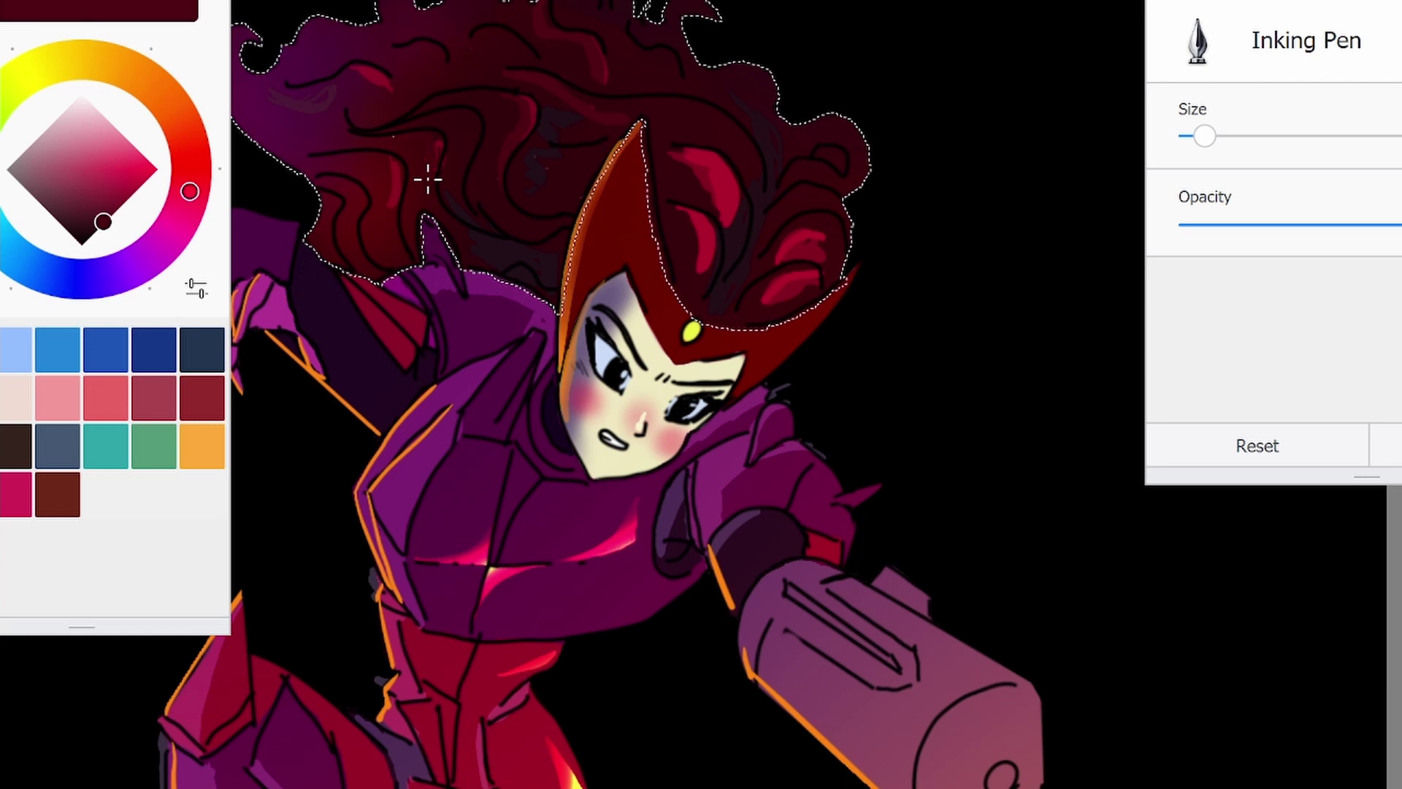
alt+click(438, 134)
alt+click(444, 181)
alt+click(846, 266)
alt+click(551, 173)
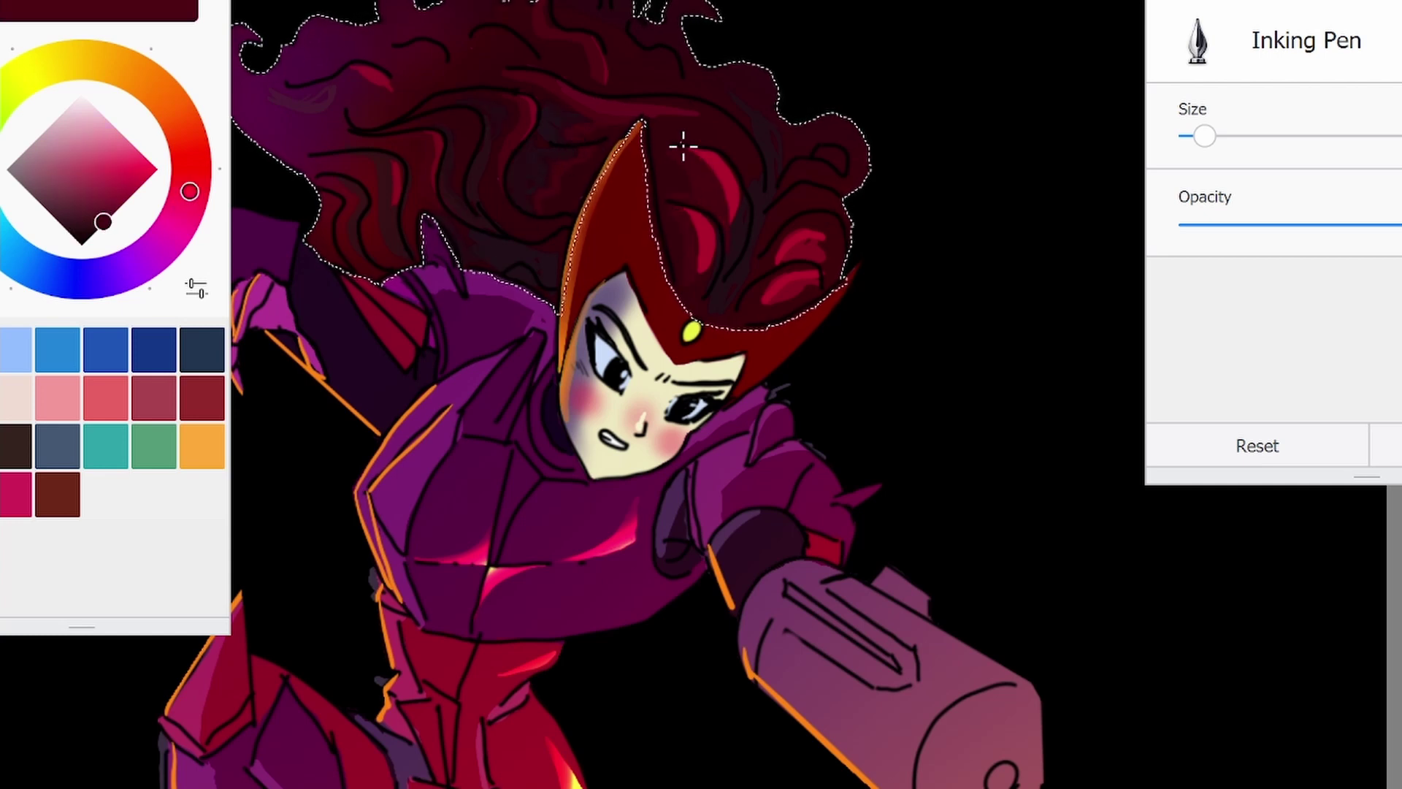
click(76, 218)
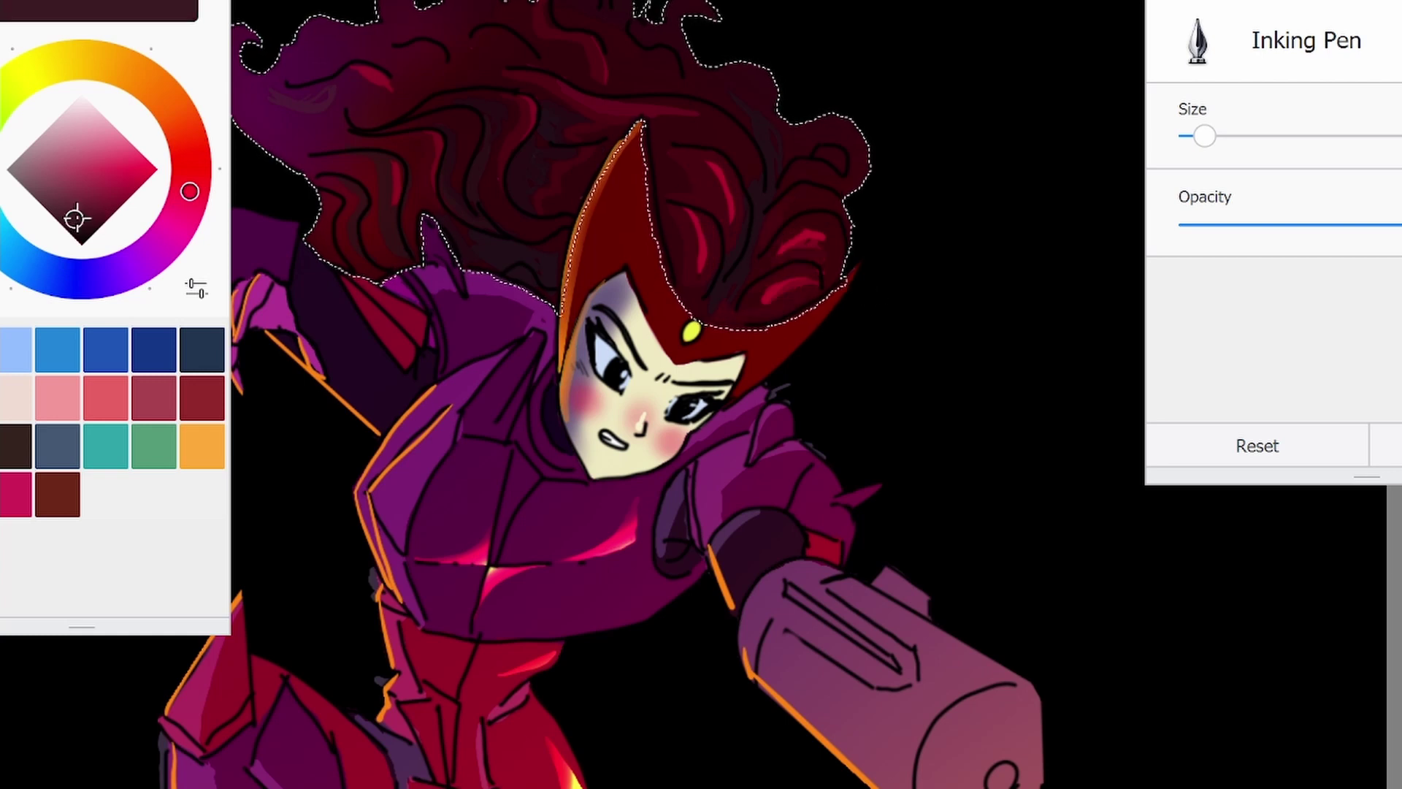
Darken the outermost curl's loop and soften the highlights on the curls above the headpiece with Blur
alt+click(829, 150)
scroll(832, 166, down, 2)
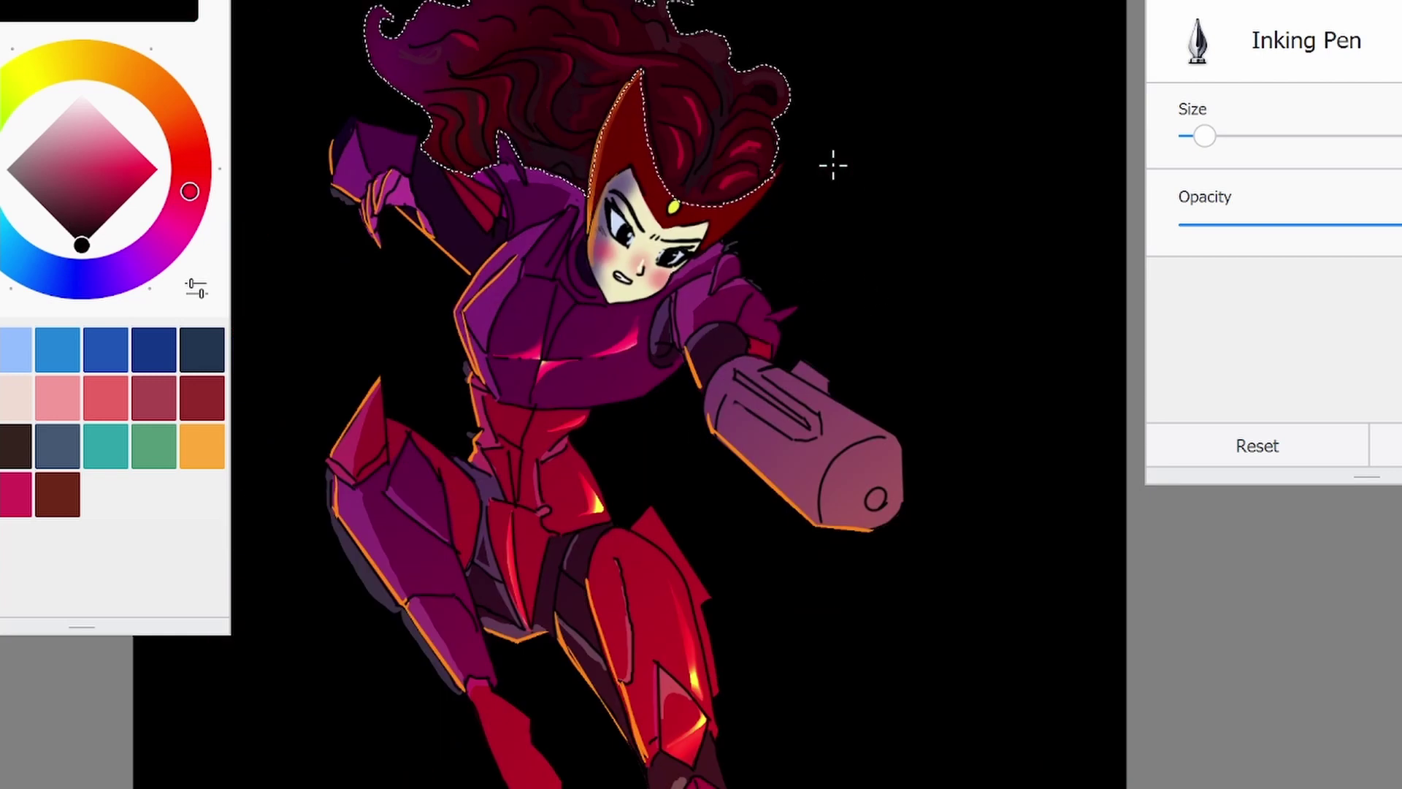
alt+click(767, 172)
scroll(731, 197, up, 2)
key(b)
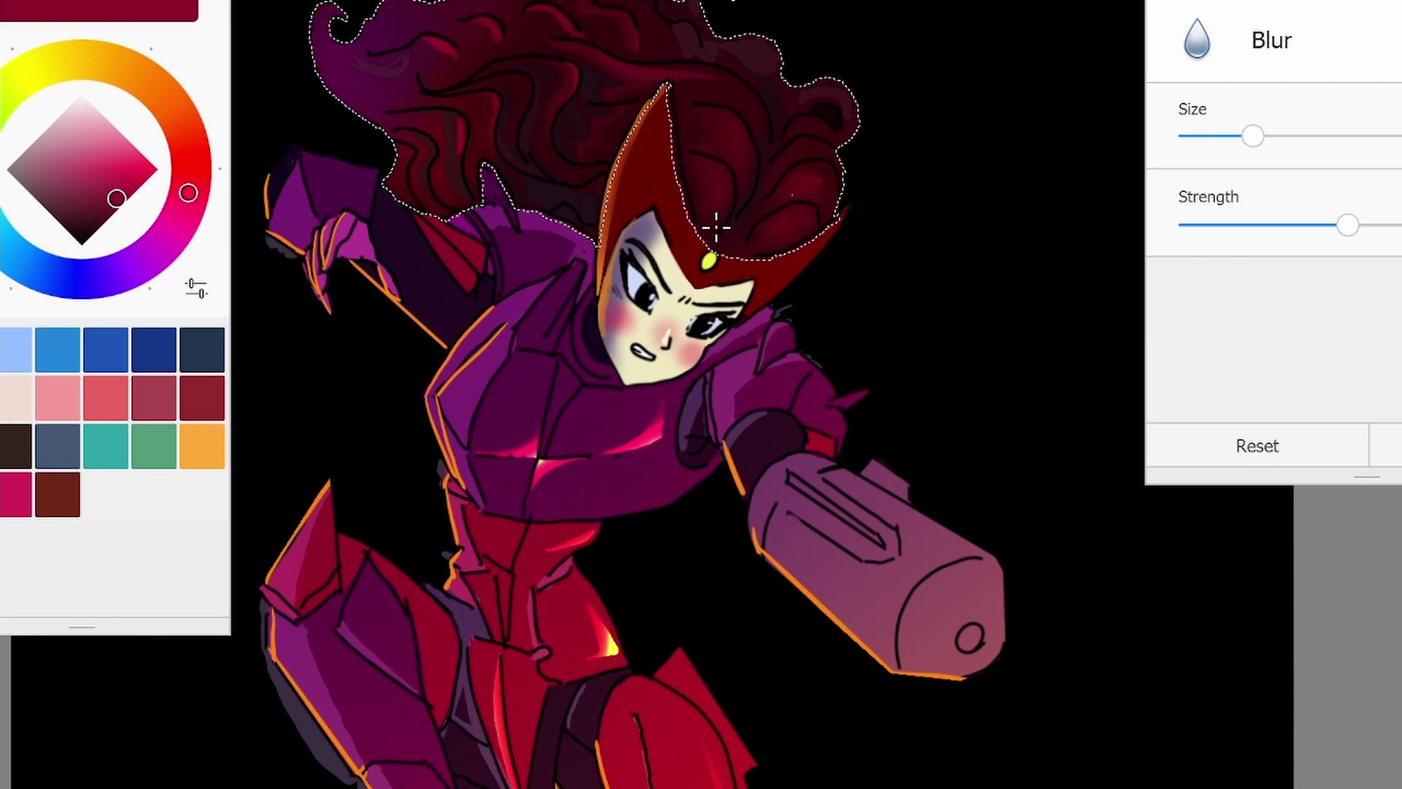
scroll(348, 53, down, 2)
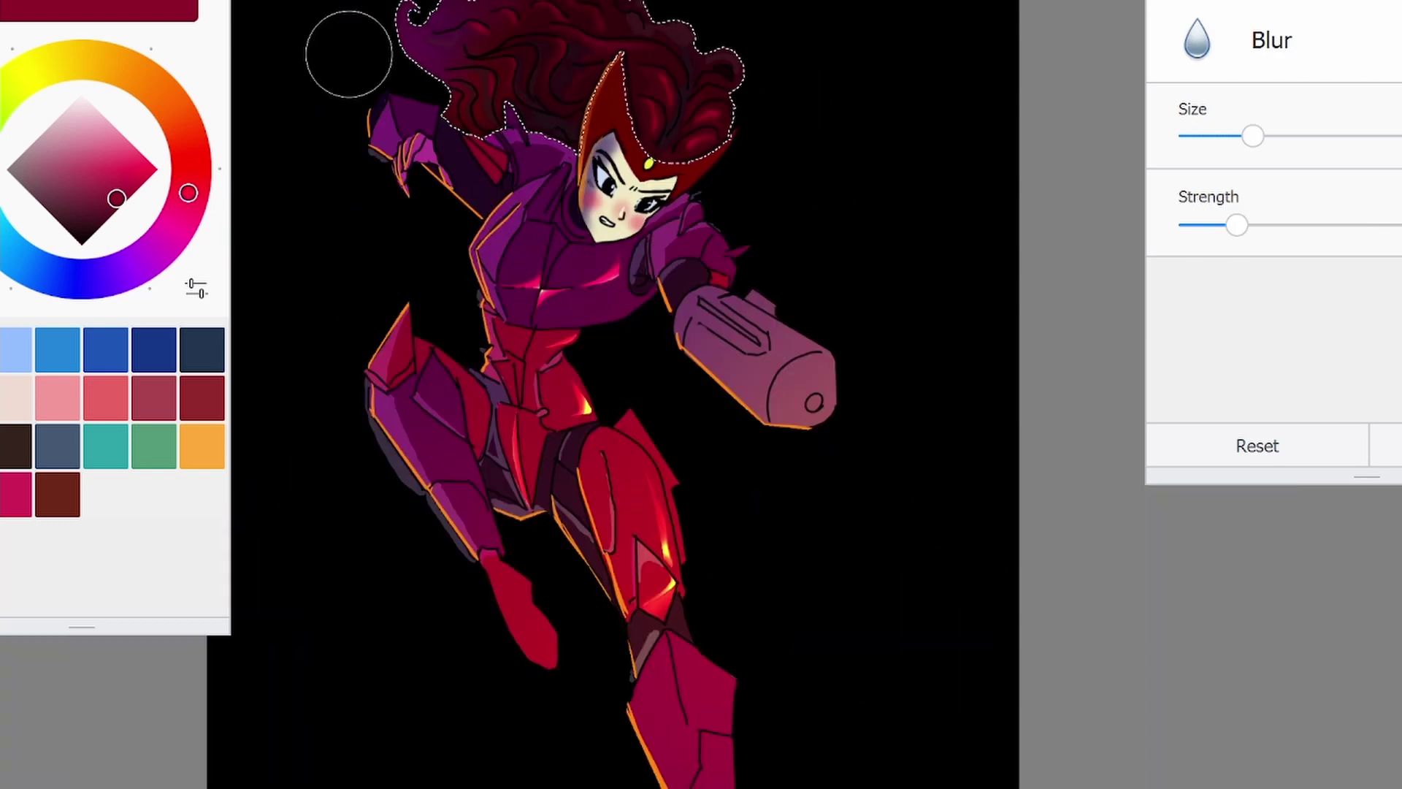
Sample black and ink deep shadows between the curls along the headpiece edge, and deselect the hair
alt+click(348, 54)
key(i)
scroll(591, 36, up, 2)
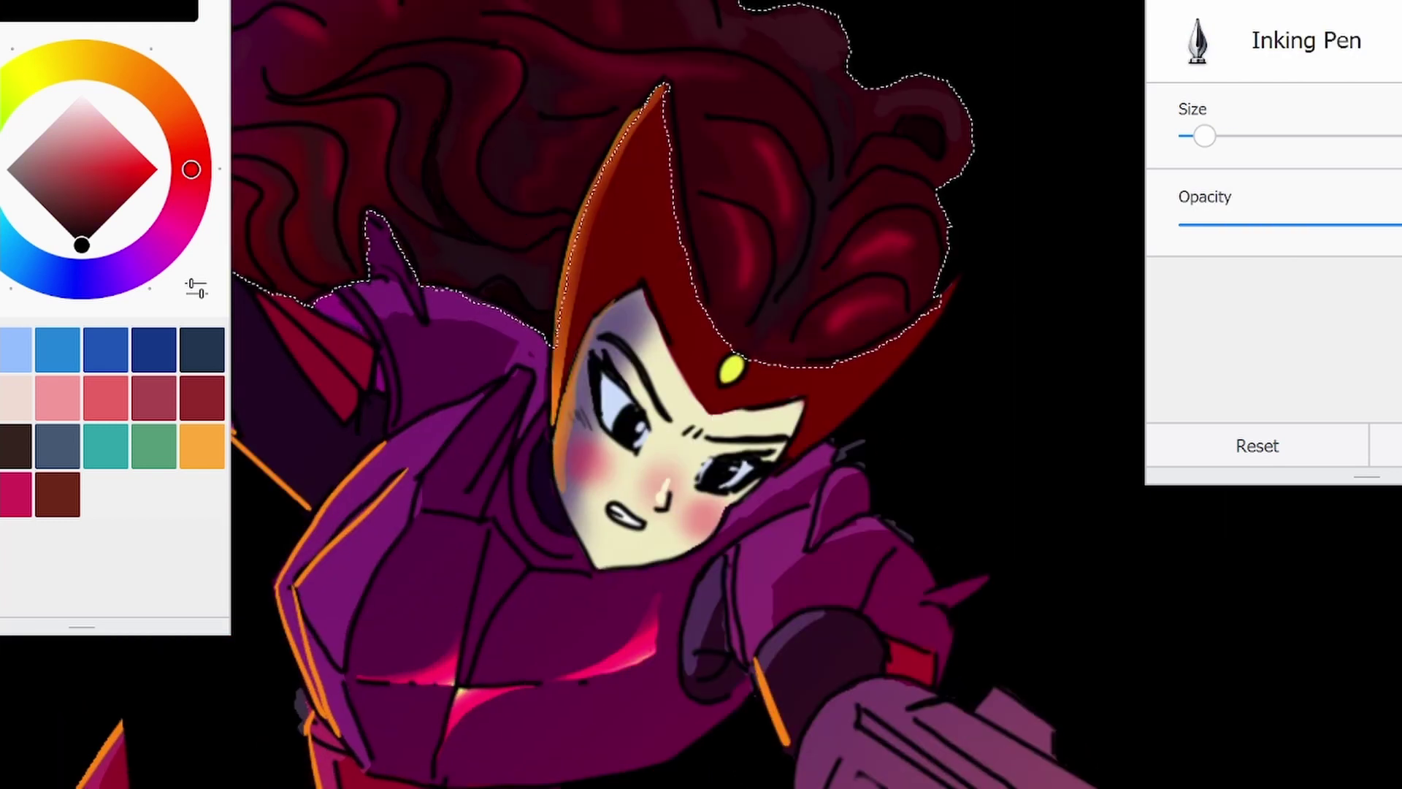
scroll(613, 77, down, 3)
scroll(672, 92, up, 3)
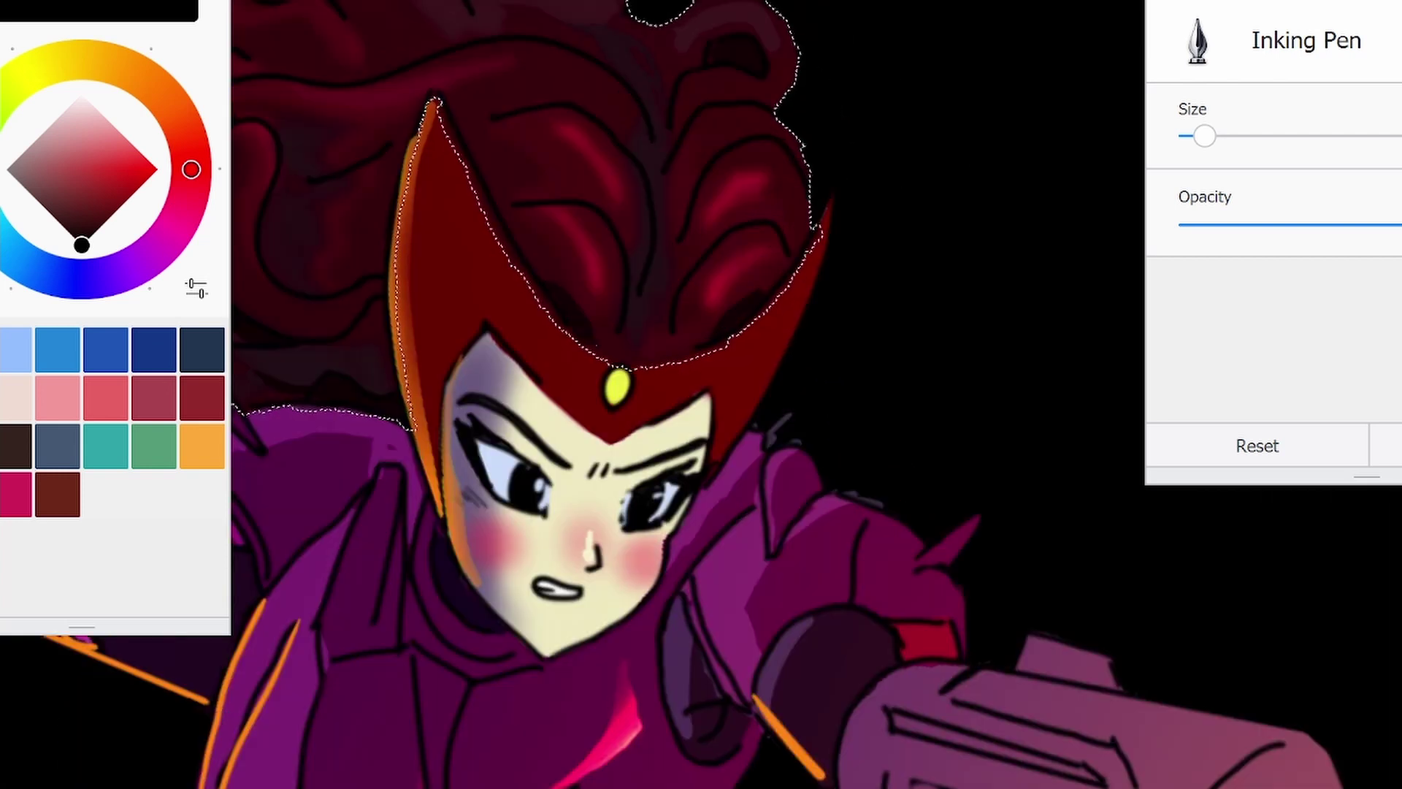
scroll(657, 102, down, 3)
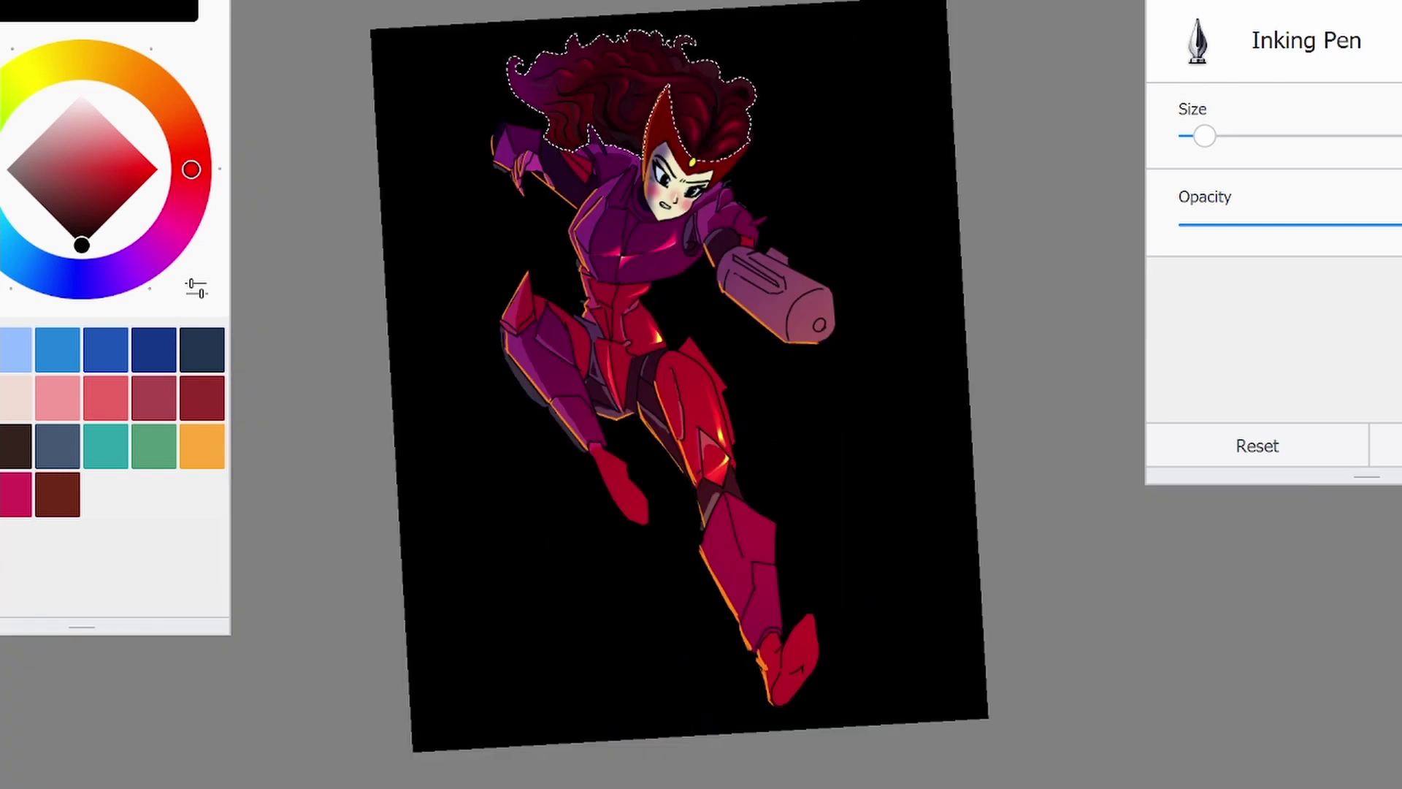
key(ctrl+d)
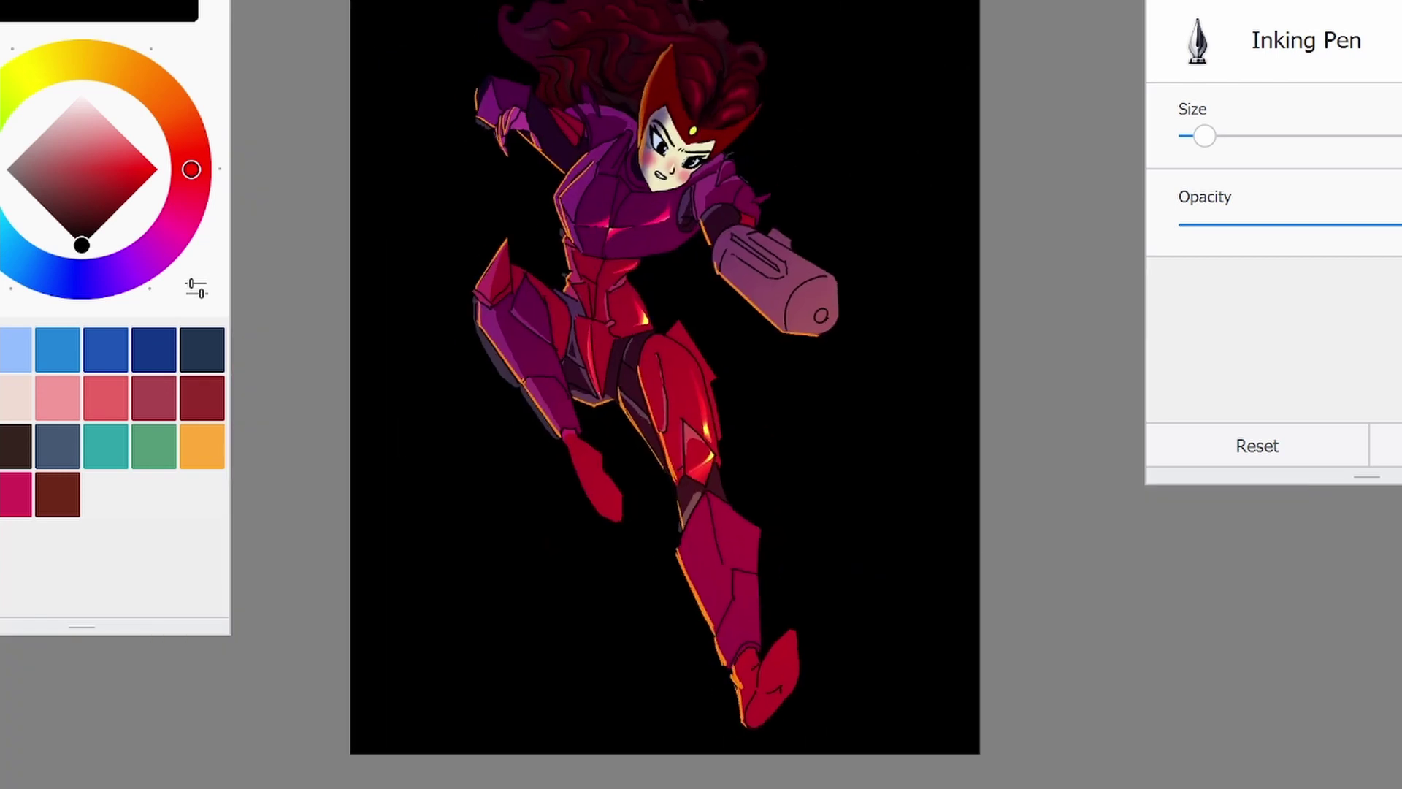
Ink a bright red highlight on the lower foot of the extended leg
alt+click(682, 418)
scroll(682, 419, up, 2)
drag(737, 694, 753, 682)
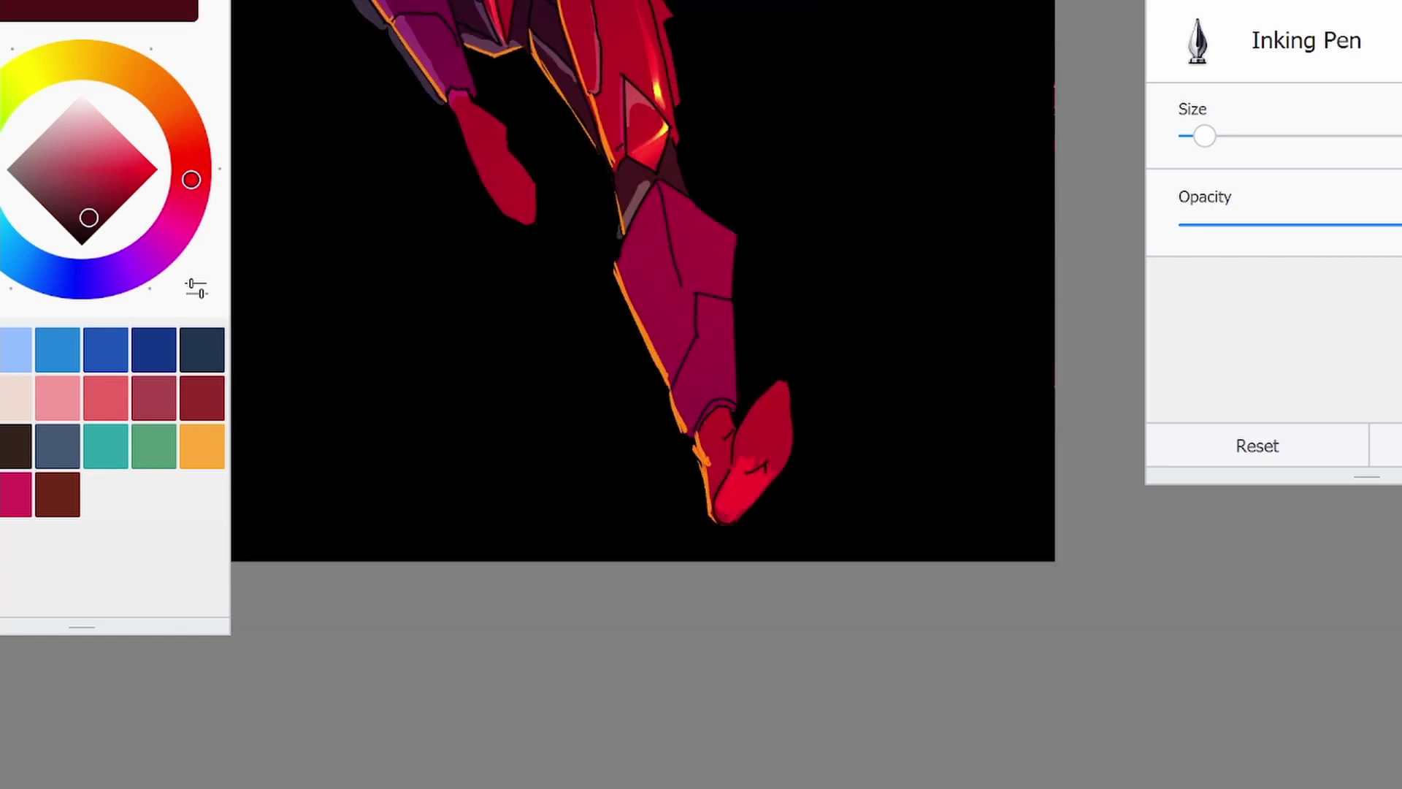
scroll(733, 418, down, 3)
scroll(822, 439, up, 3)
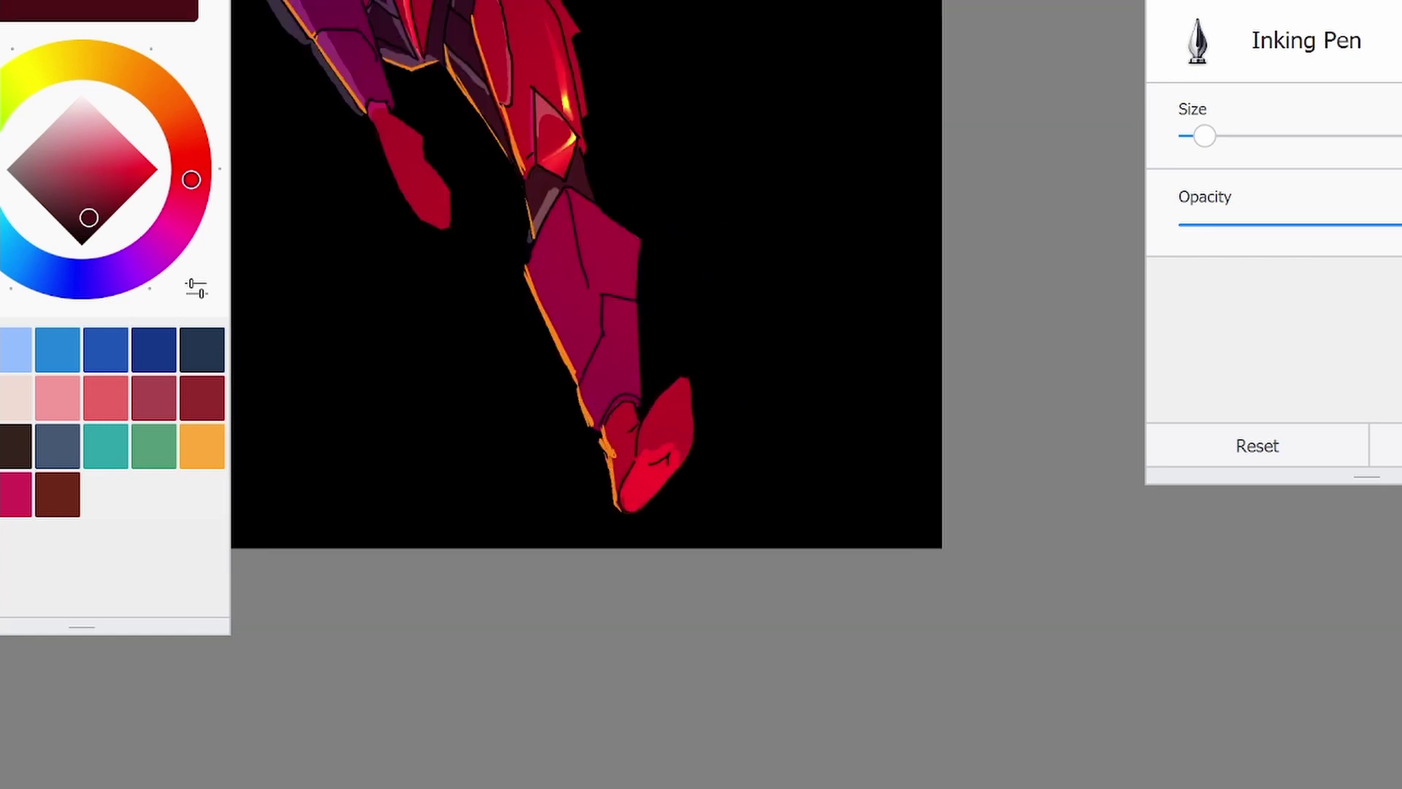
scroll(738, 455, down, 3)
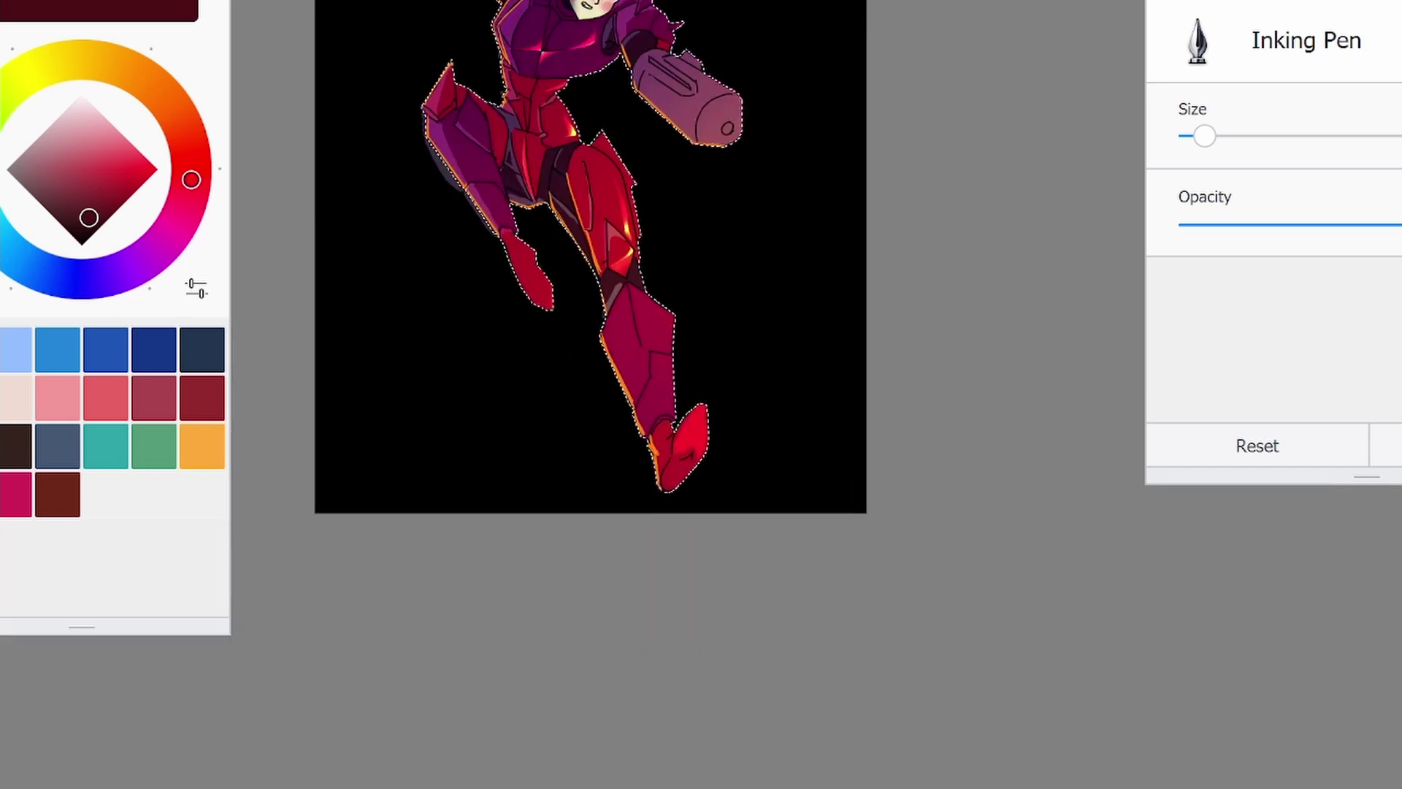
scroll(662, 336, down, 1)
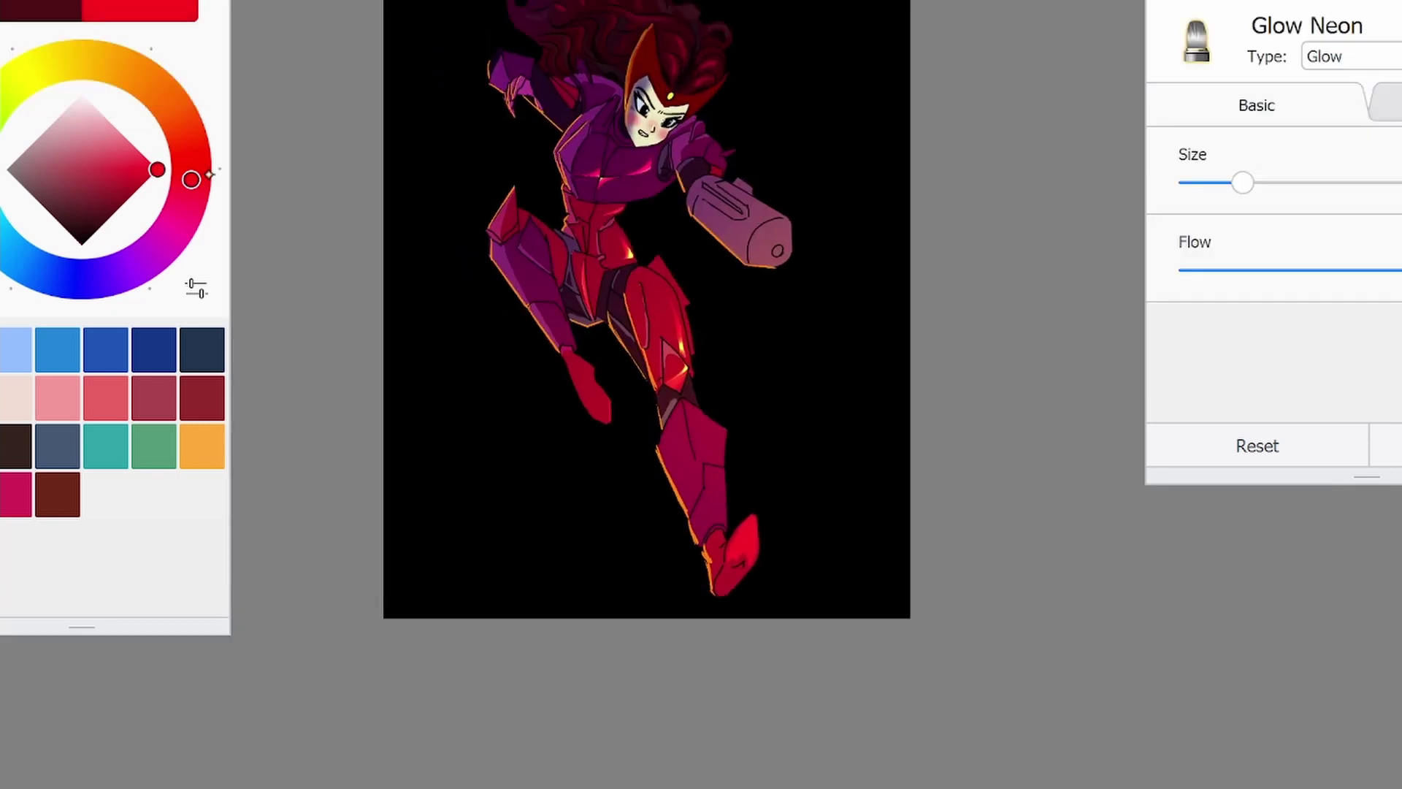
Stamp white-cored magenta Glow Neon orbs over the cannon muzzle and the raised hand, adjusting the brush size and flow
click(794, 261)
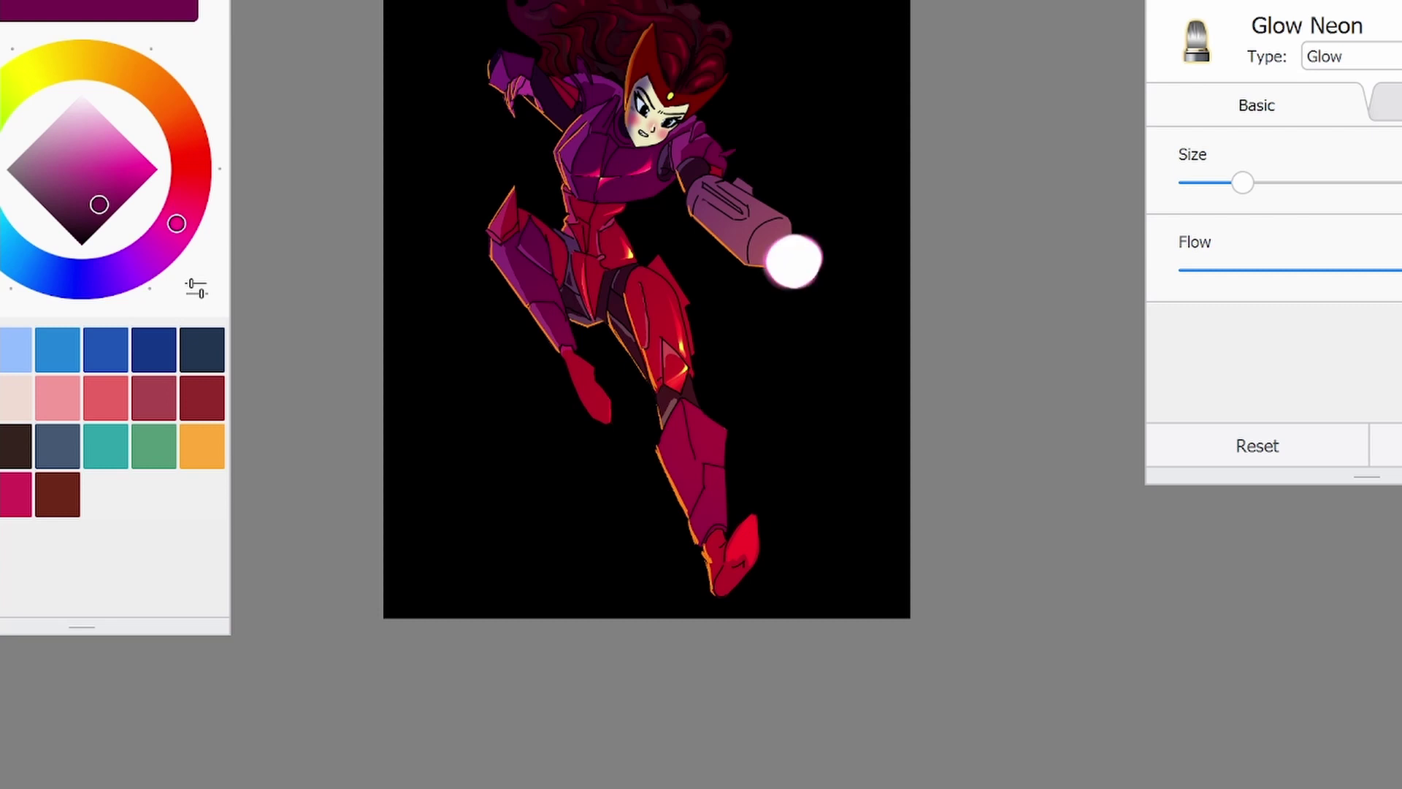
click(120, 179)
click(1380, 271)
drag(1242, 182, 1281, 182)
click(516, 88)
Stamp yellow Glow Neon lights around the headpiece gem and add a sampled mauve-pink glow over the raised hand
click(21, 78)
click(124, 154)
click(674, 94)
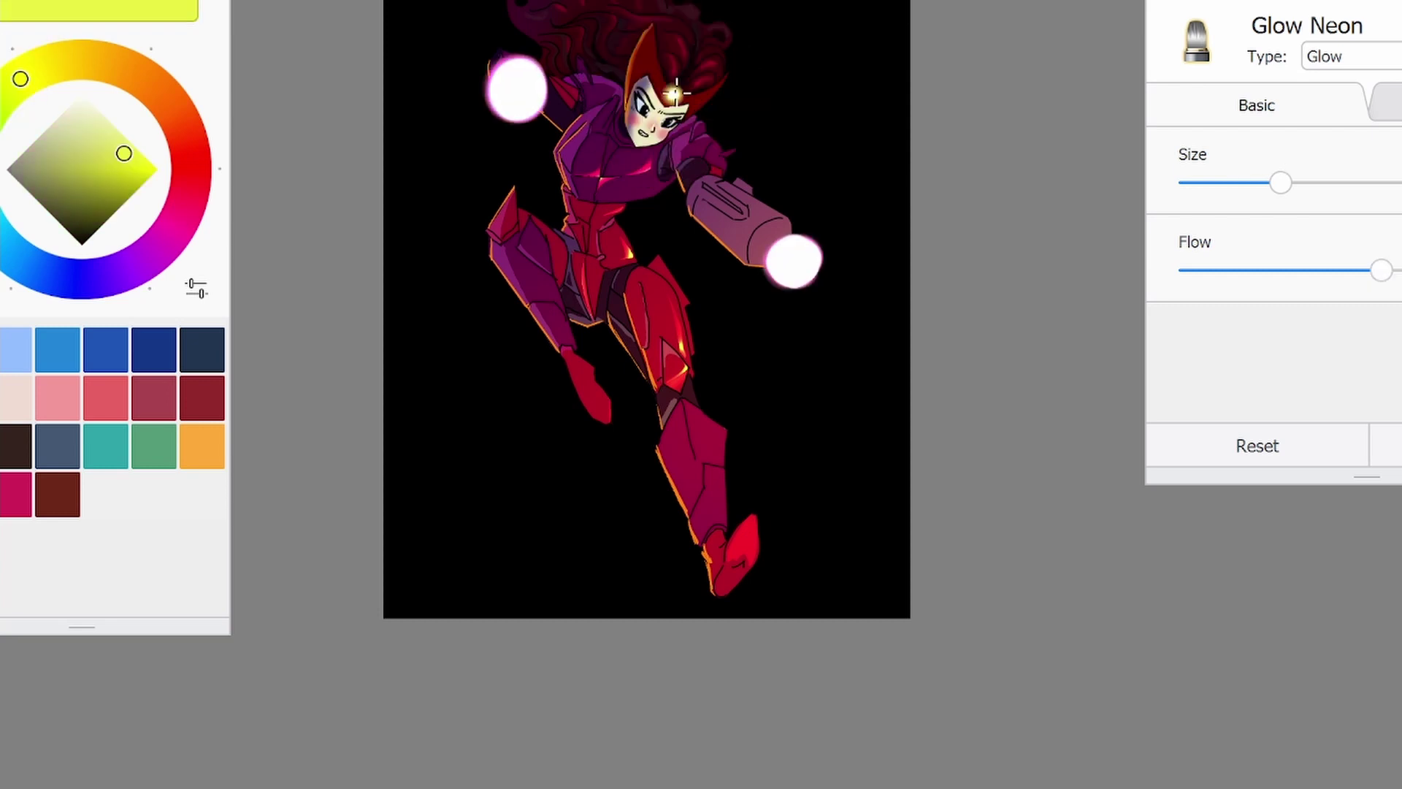
alt+click(510, 125)
click(517, 88)
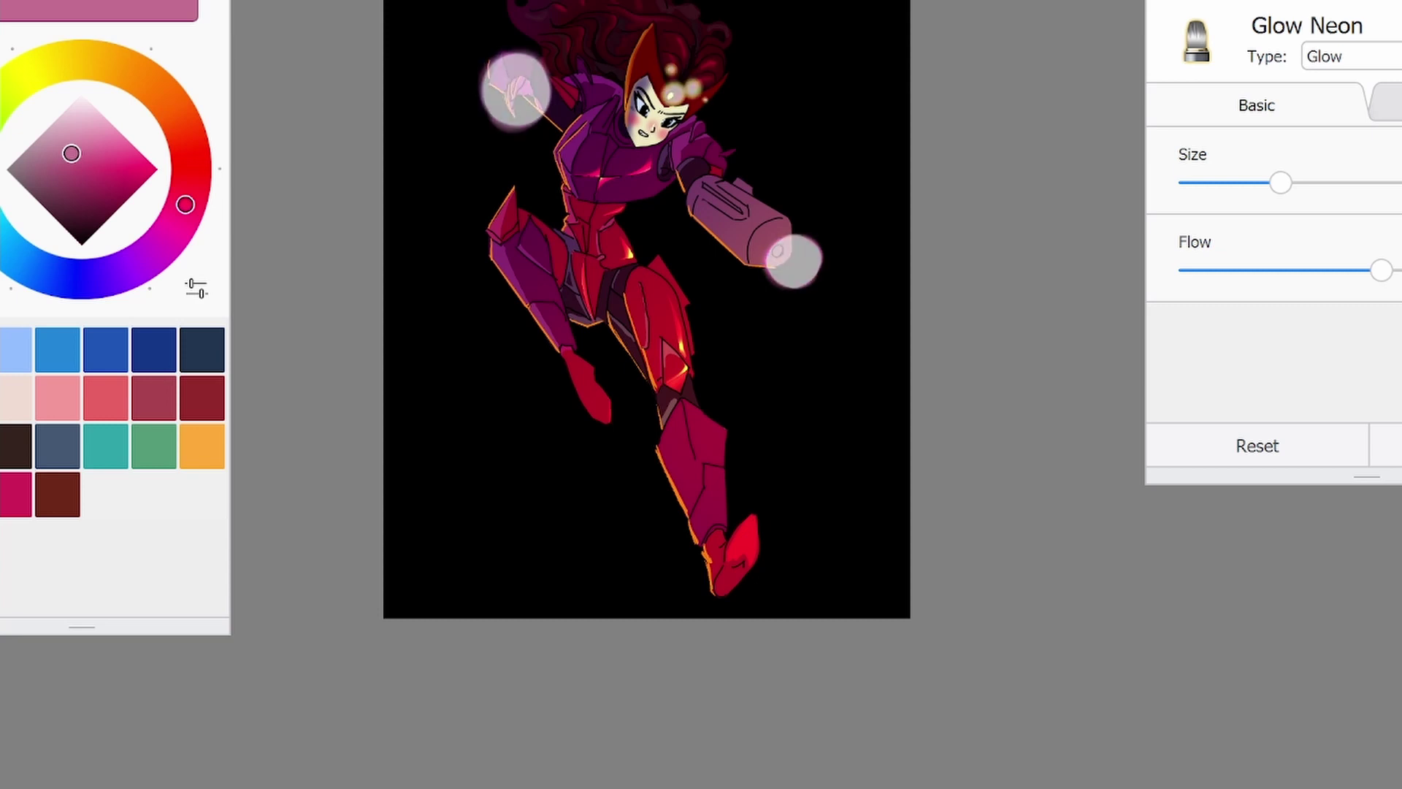
Select the raised hand and cannon shapes, partly erase the glow covering them with the Soft Eraser, and deselect
scroll(410, 106, up, 5)
click(410, 105)
shift+click(949, 453)
scroll(502, 160, down, 3)
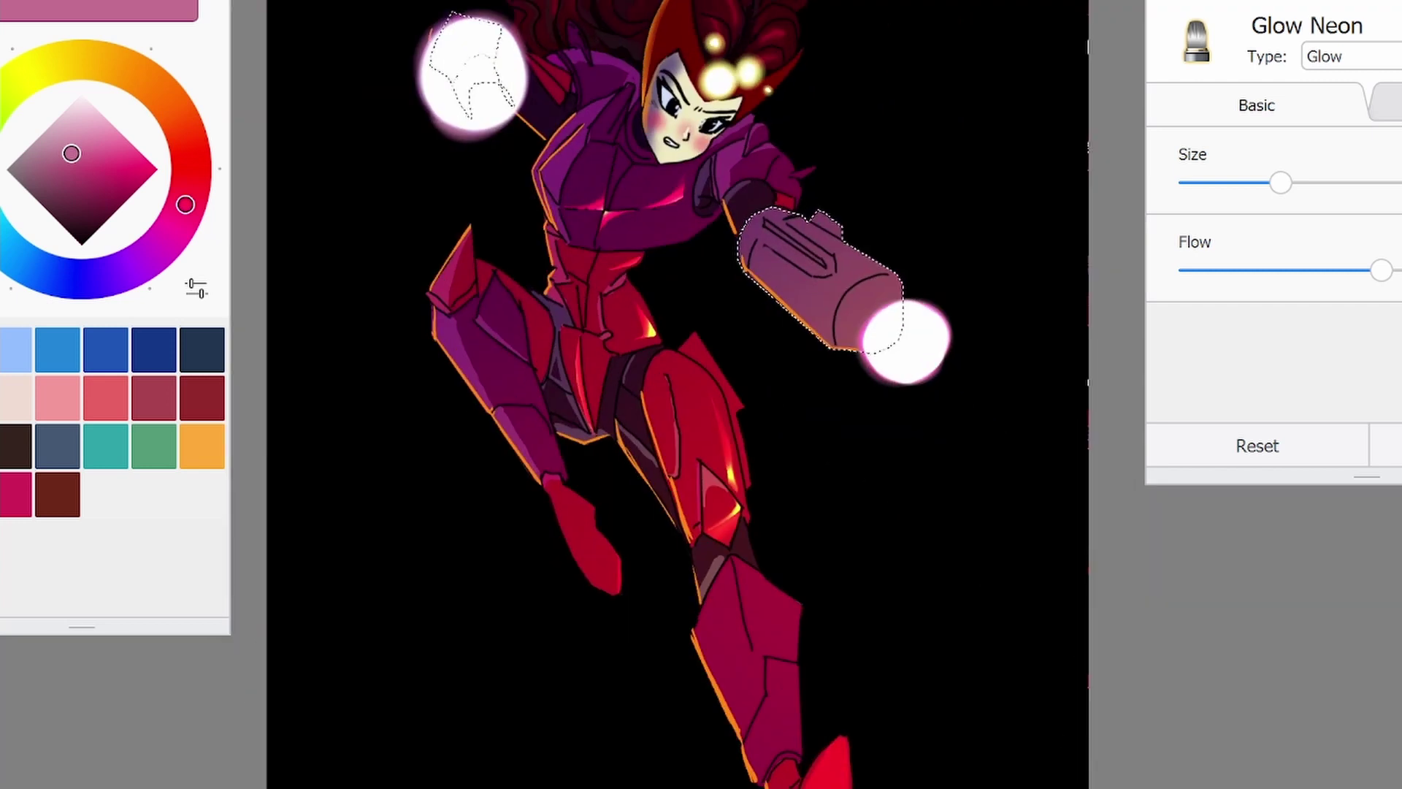
key(e)
click(879, 327)
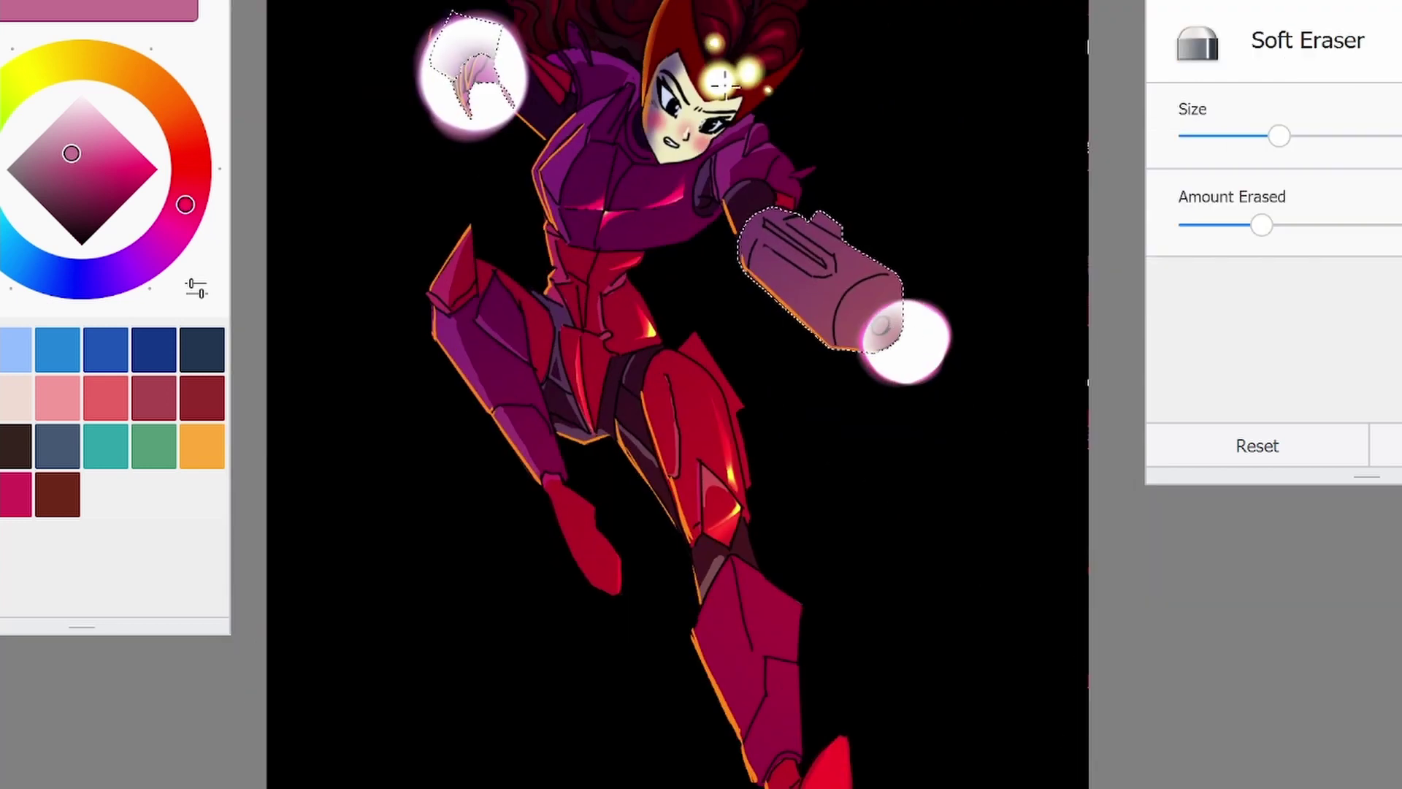
key(ctrl+d)
Paint a straight mauve-pink Glow Neon beam from the cannon muzzle to the canvas edge
scroll(767, 229, down, 2)
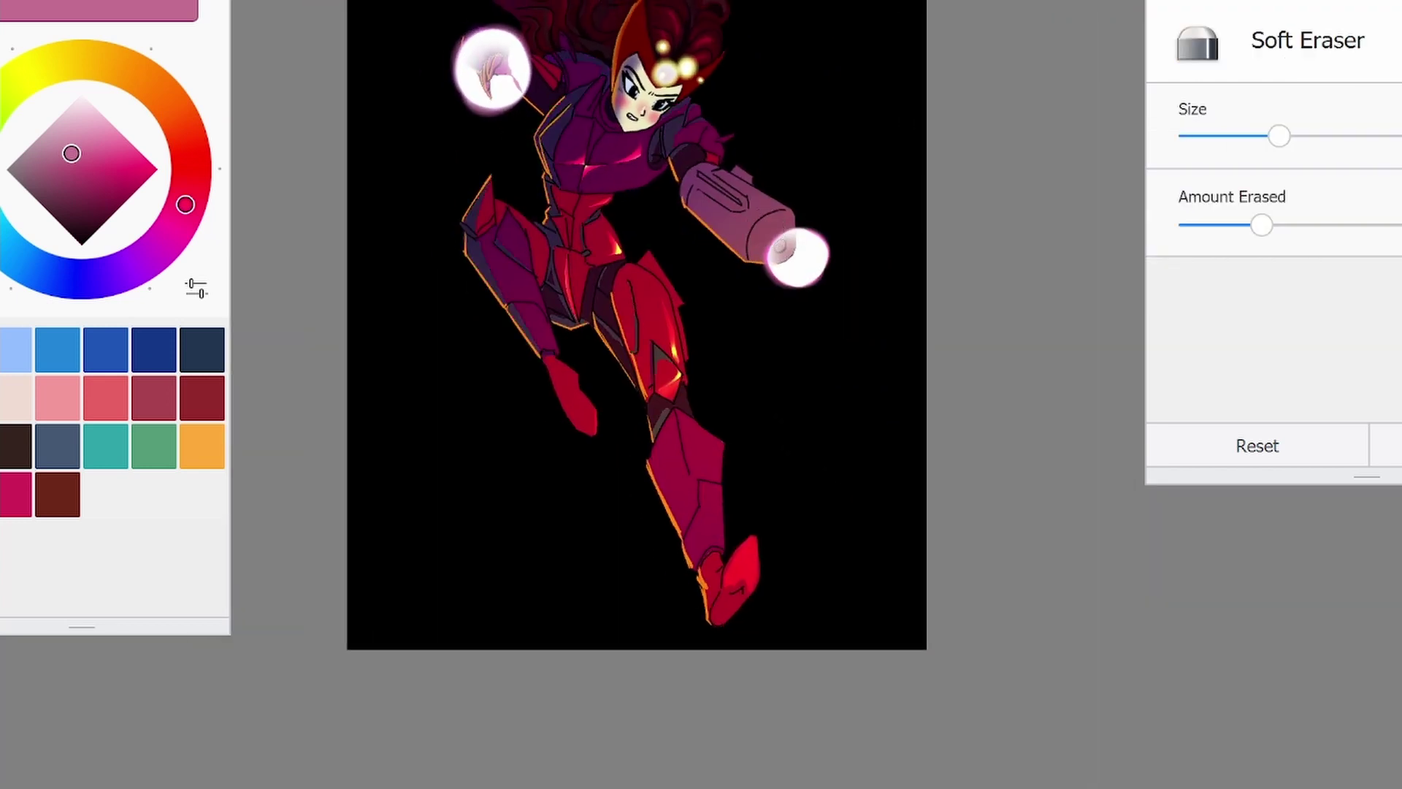
scroll(386, 34, up, 1)
key(b)
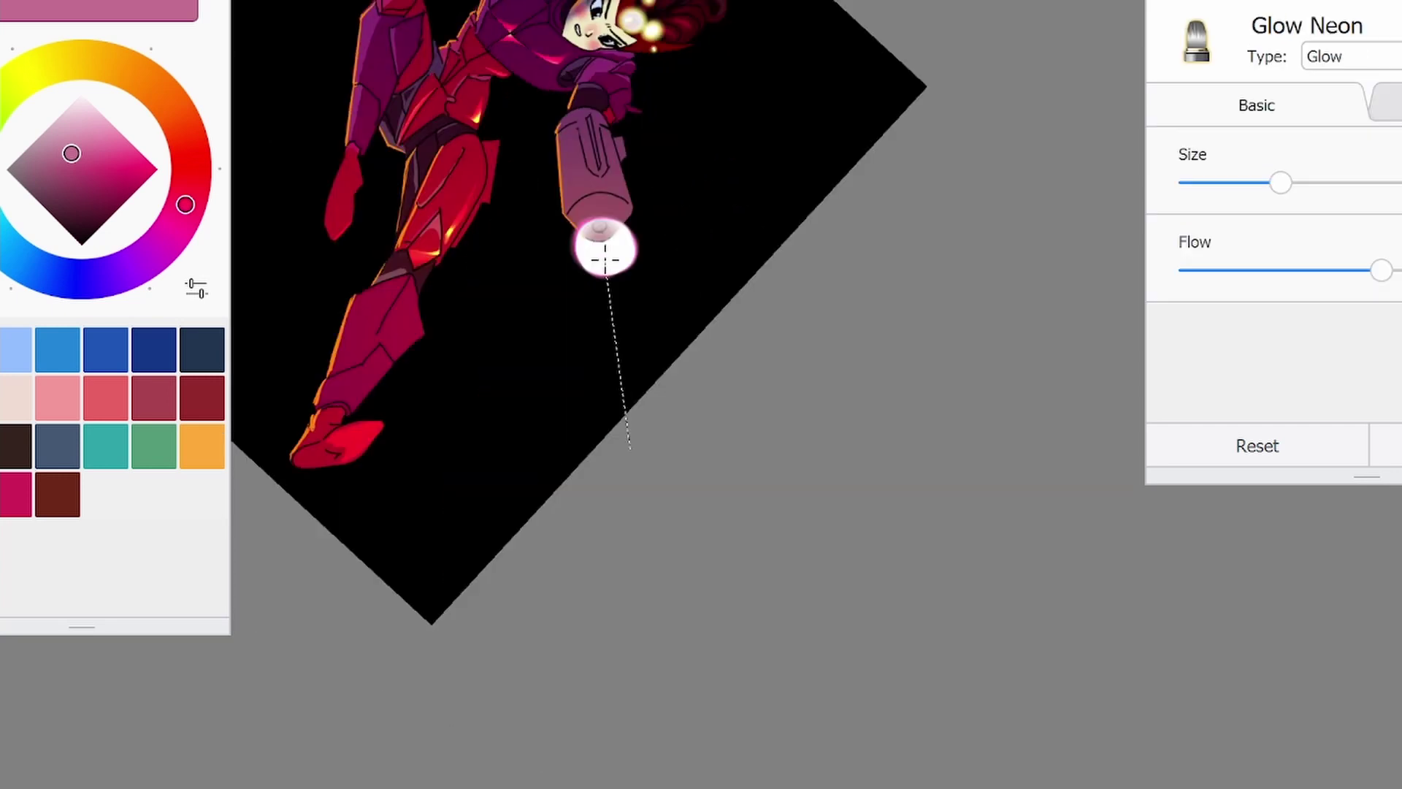
drag(601, 244, 618, 387)
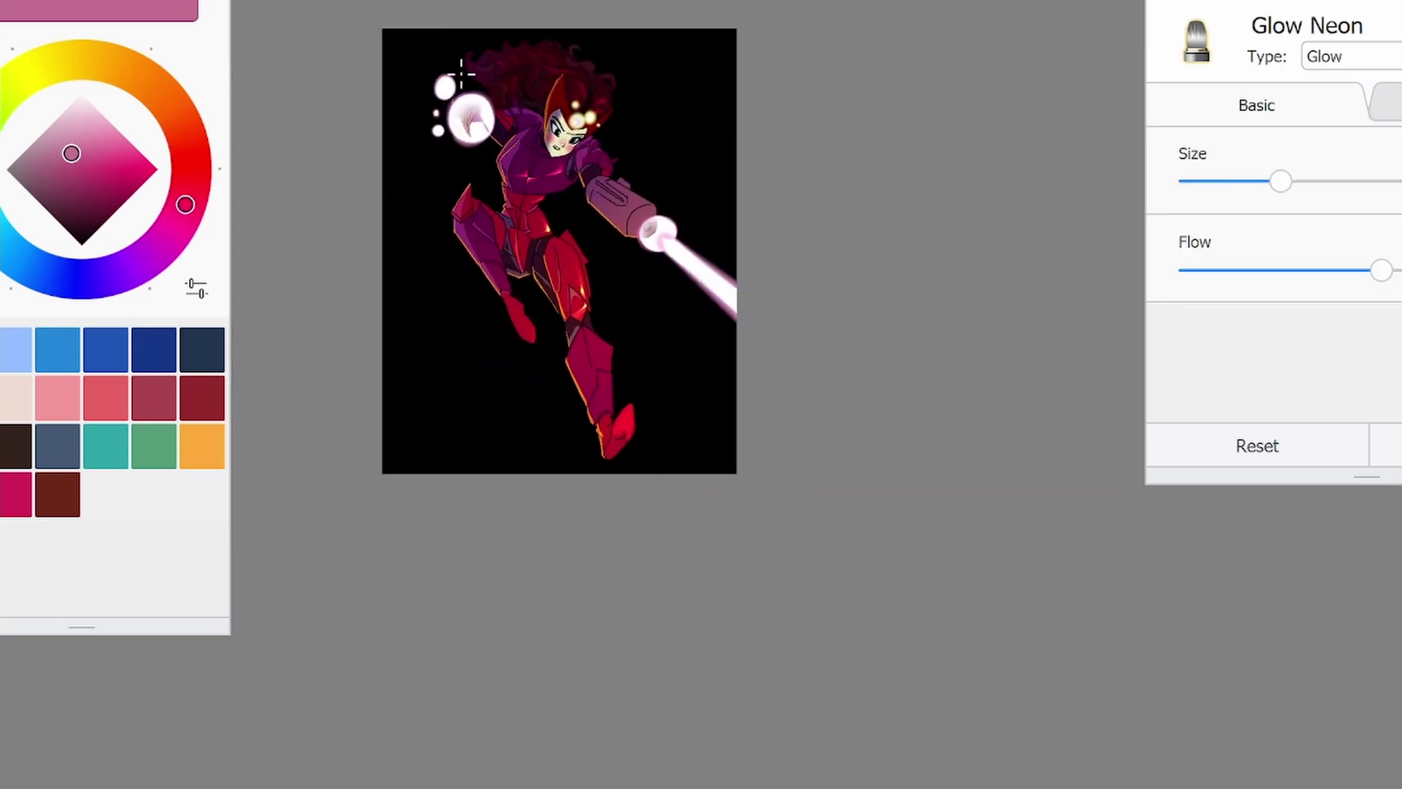
Add small Glow Neon orbs and thin radiating light streaks around the raised hand with a smaller brush and lower flow
scroll(462, 73, up, 2)
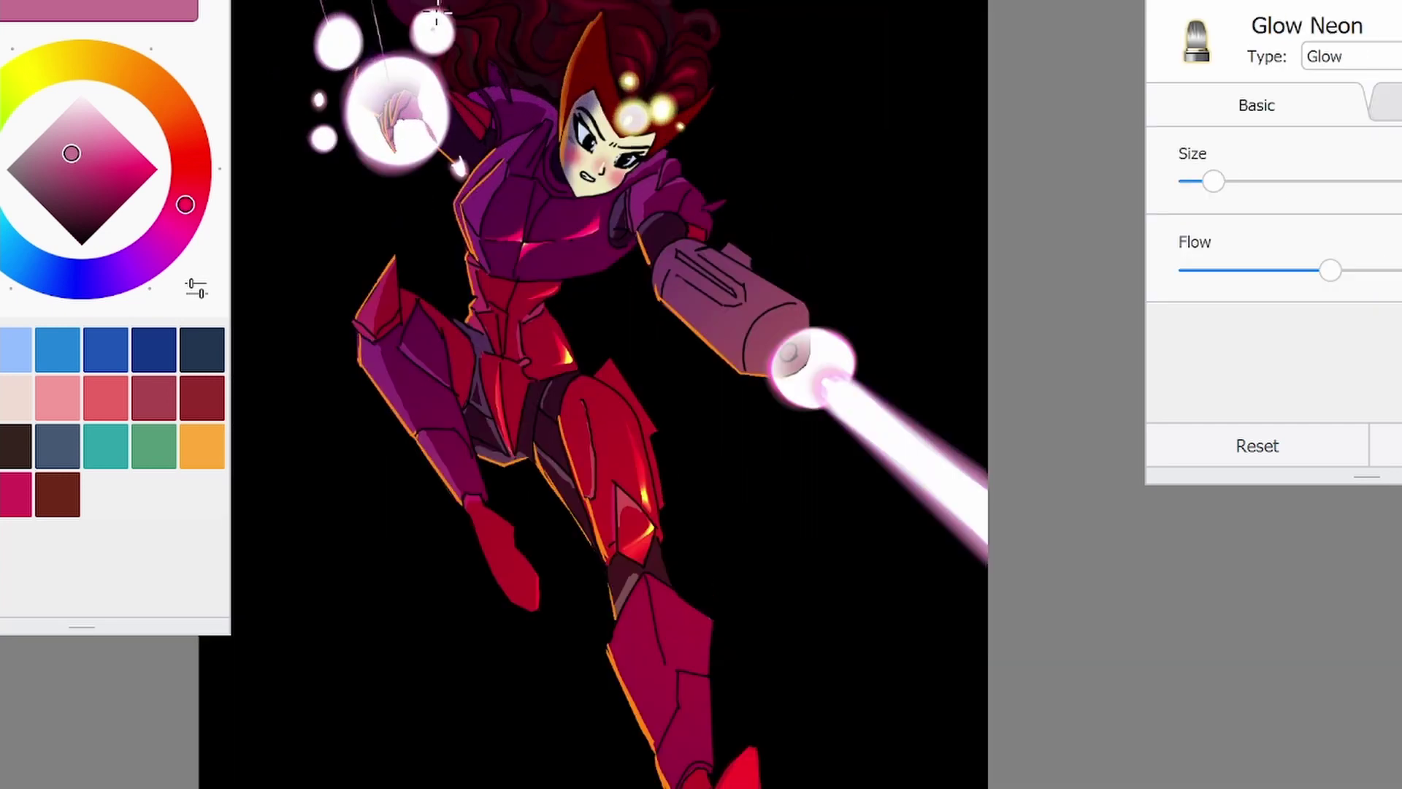
scroll(436, 13, up, 2)
scroll(816, 394, down, 2)
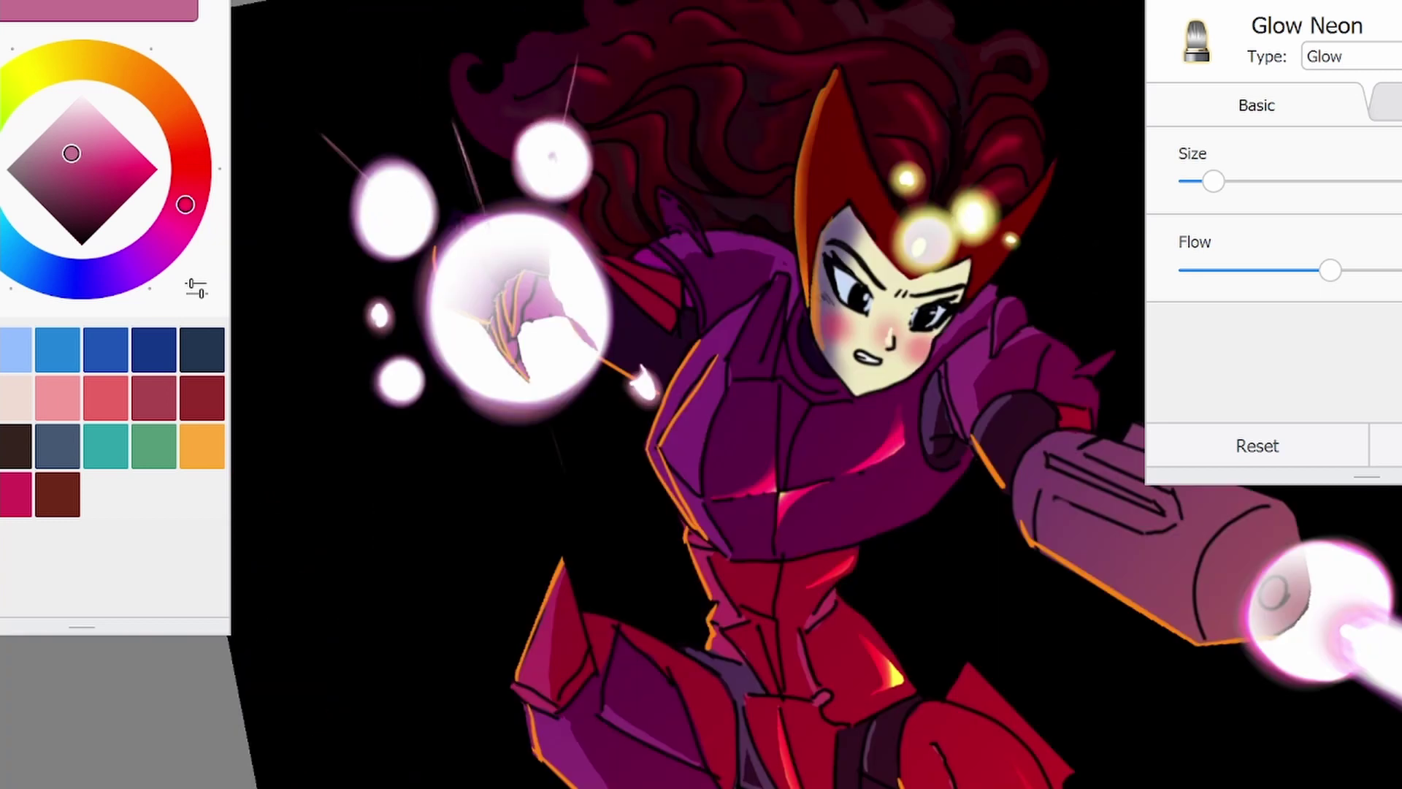
scroll(686, 395, down, 3)
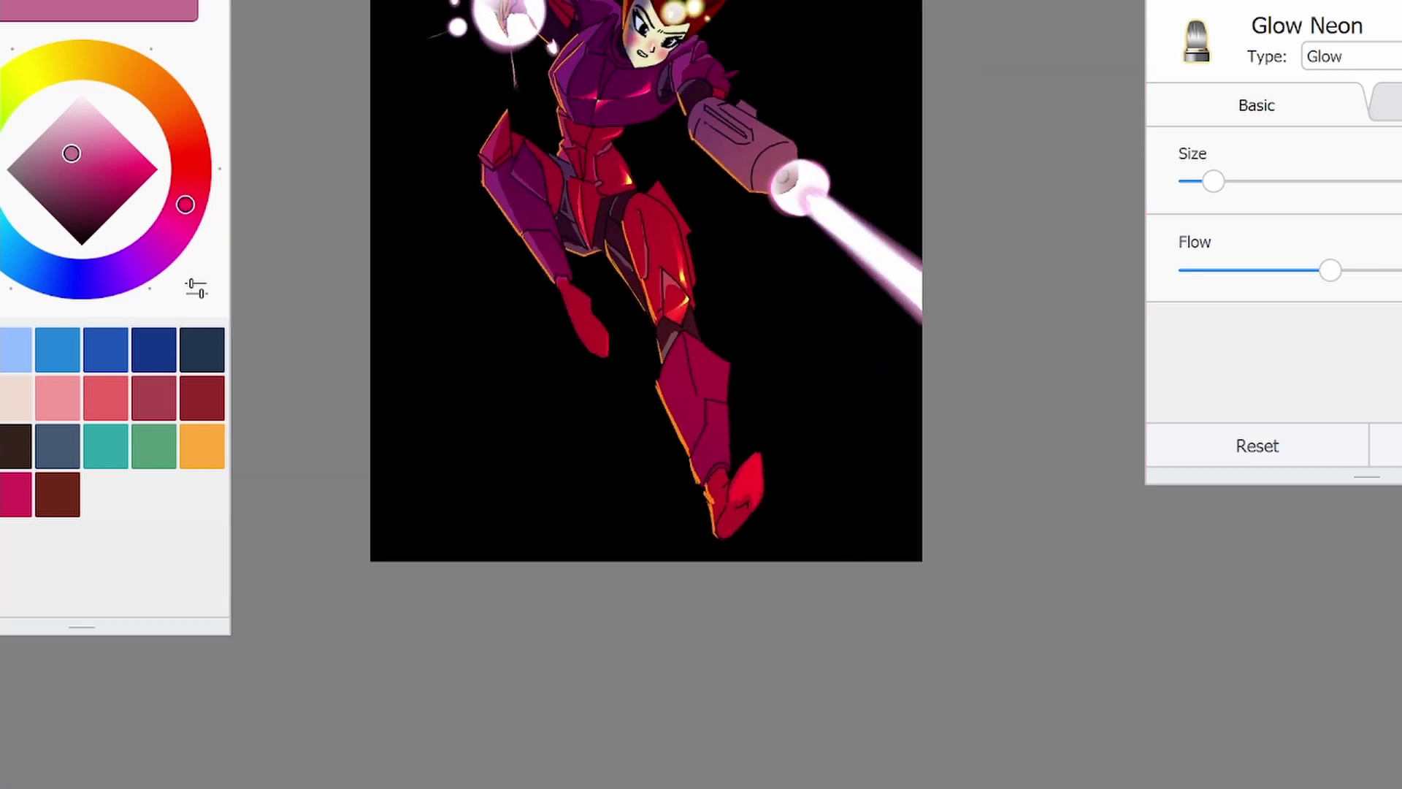
scroll(687, 394, up, 3)
scroll(687, 395, up, 1)
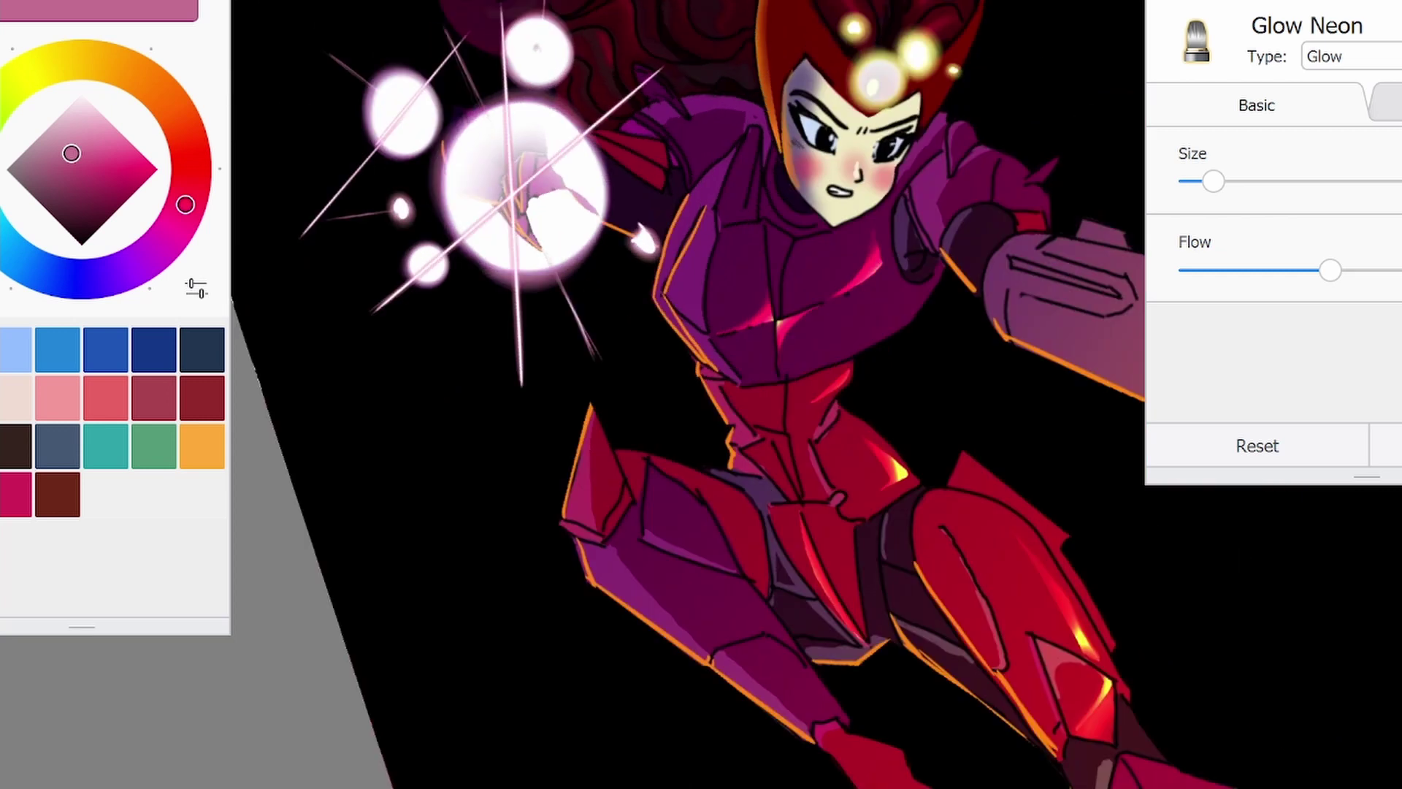
scroll(648, 394, down, 2)
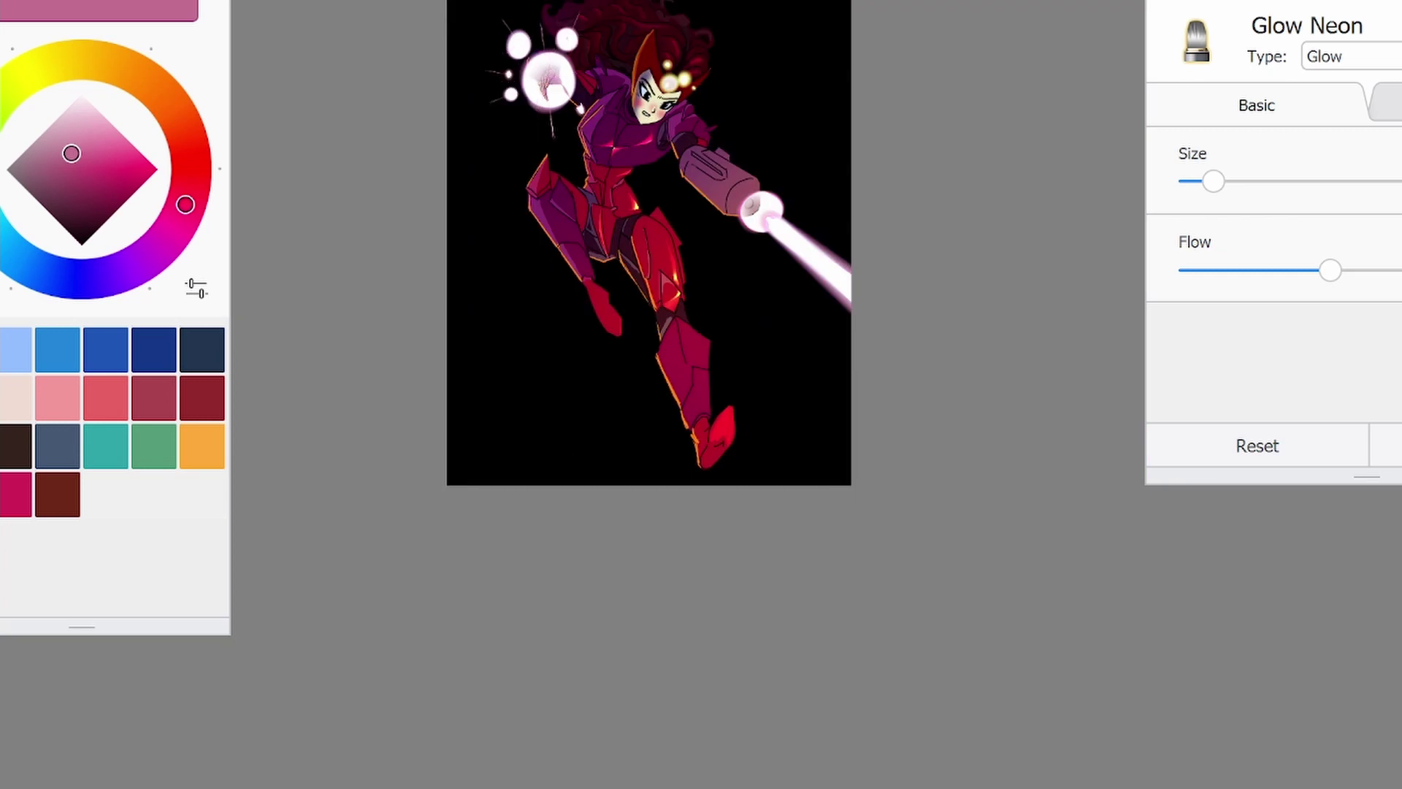
Paint thin Glow Neon light streaks radiating from the orb at the cannon muzzle
key(e)
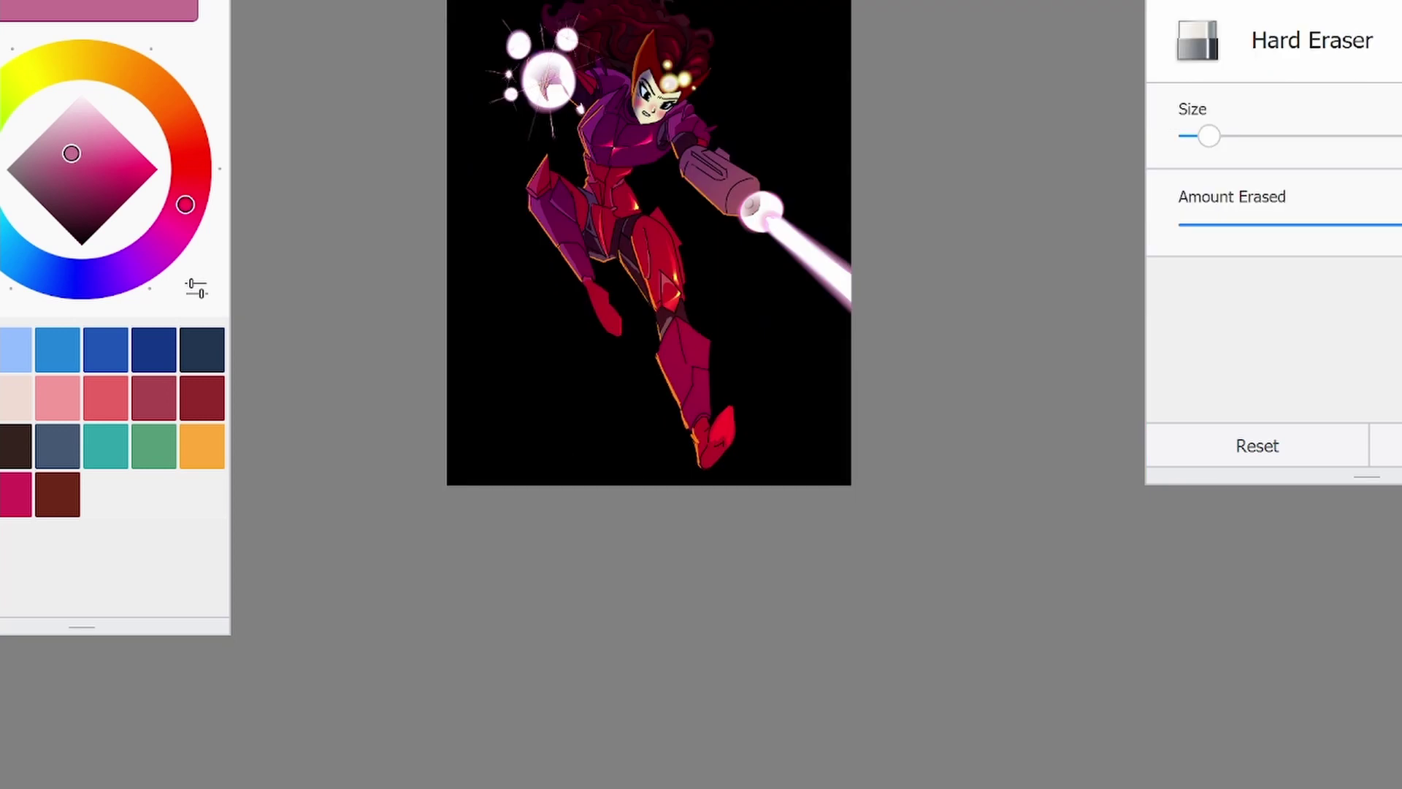
key(e)
scroll(649, 394, up, 2)
scroll(692, 287, down, 2)
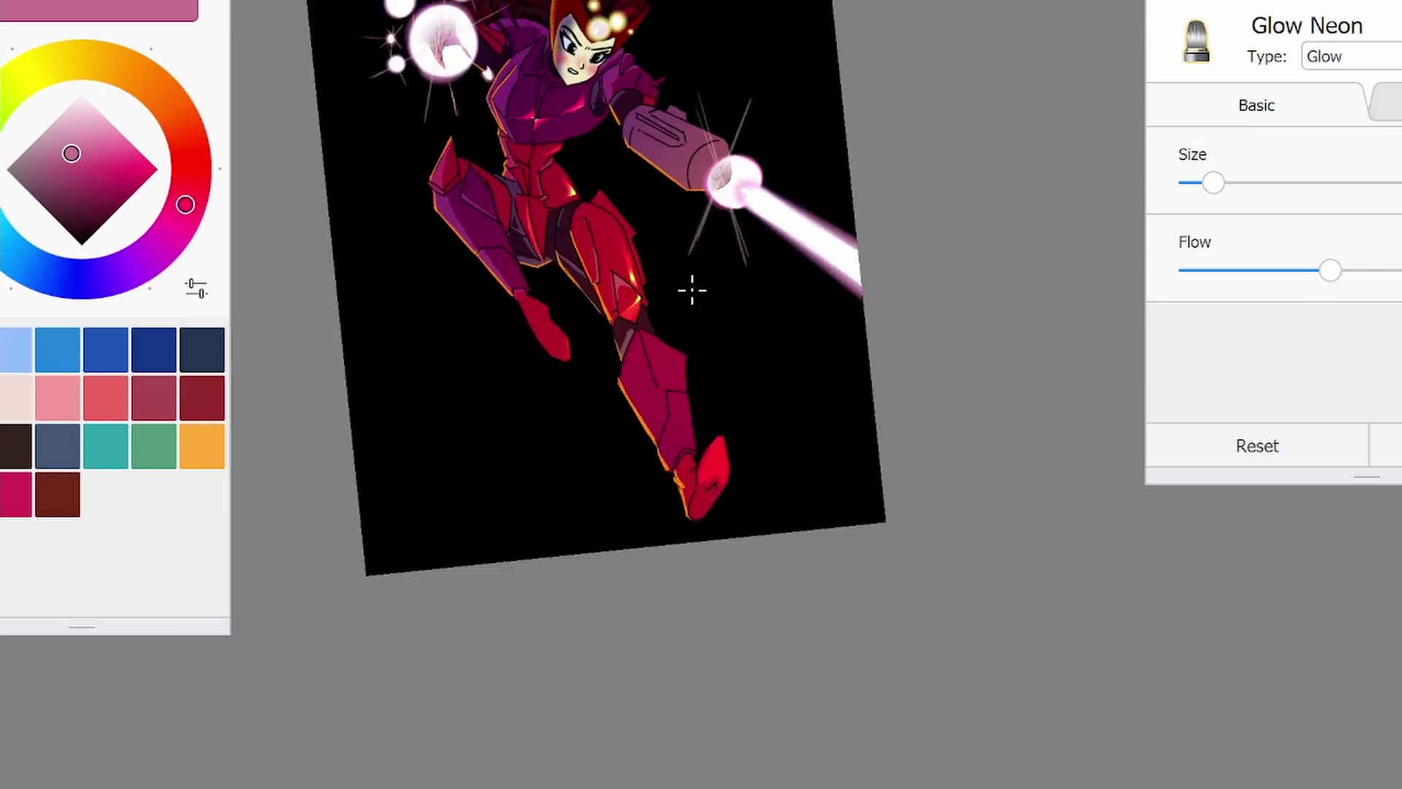
scroll(588, 360, up, 2)
scroll(588, 360, down, 2)
scroll(648, 349, up, 1)
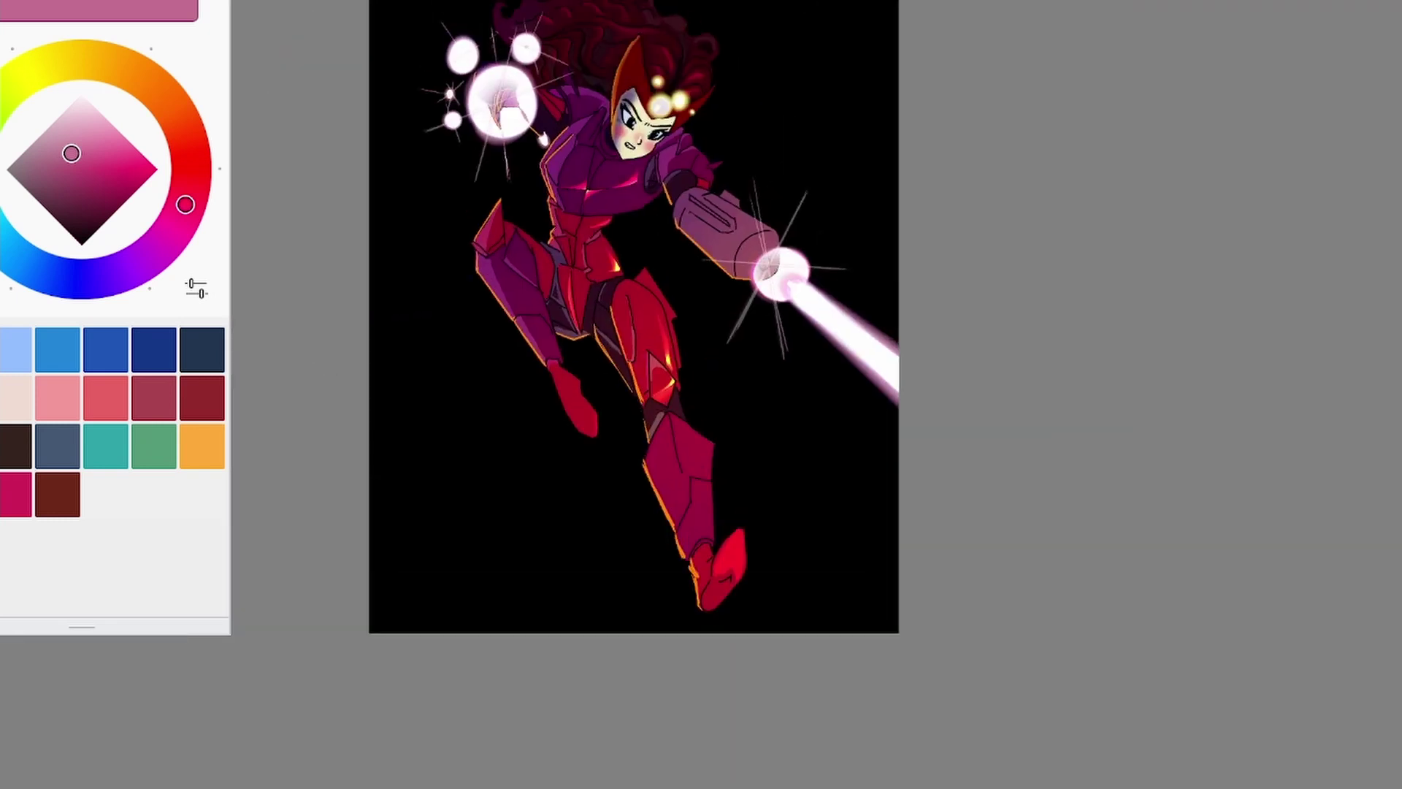
scroll(648, 349, up, 2)
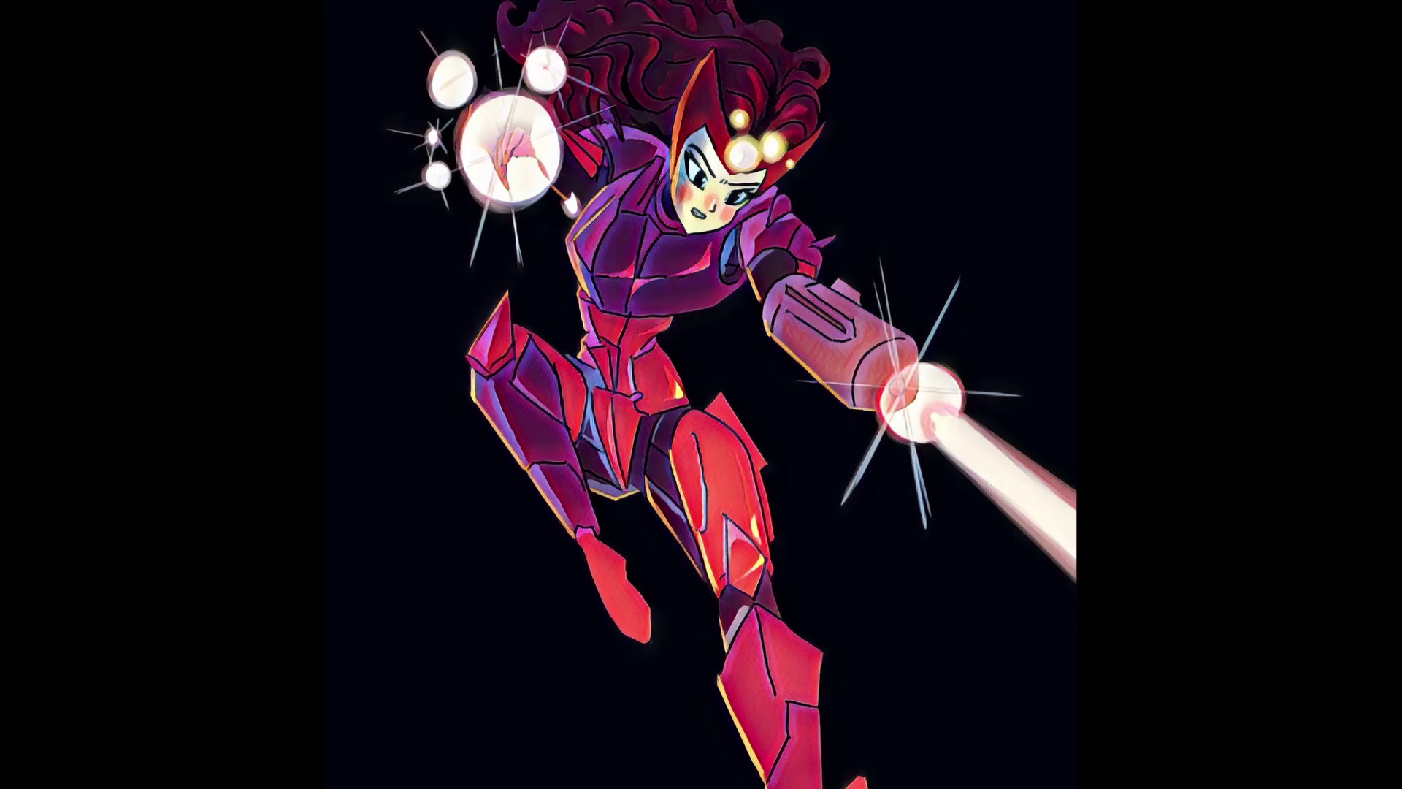